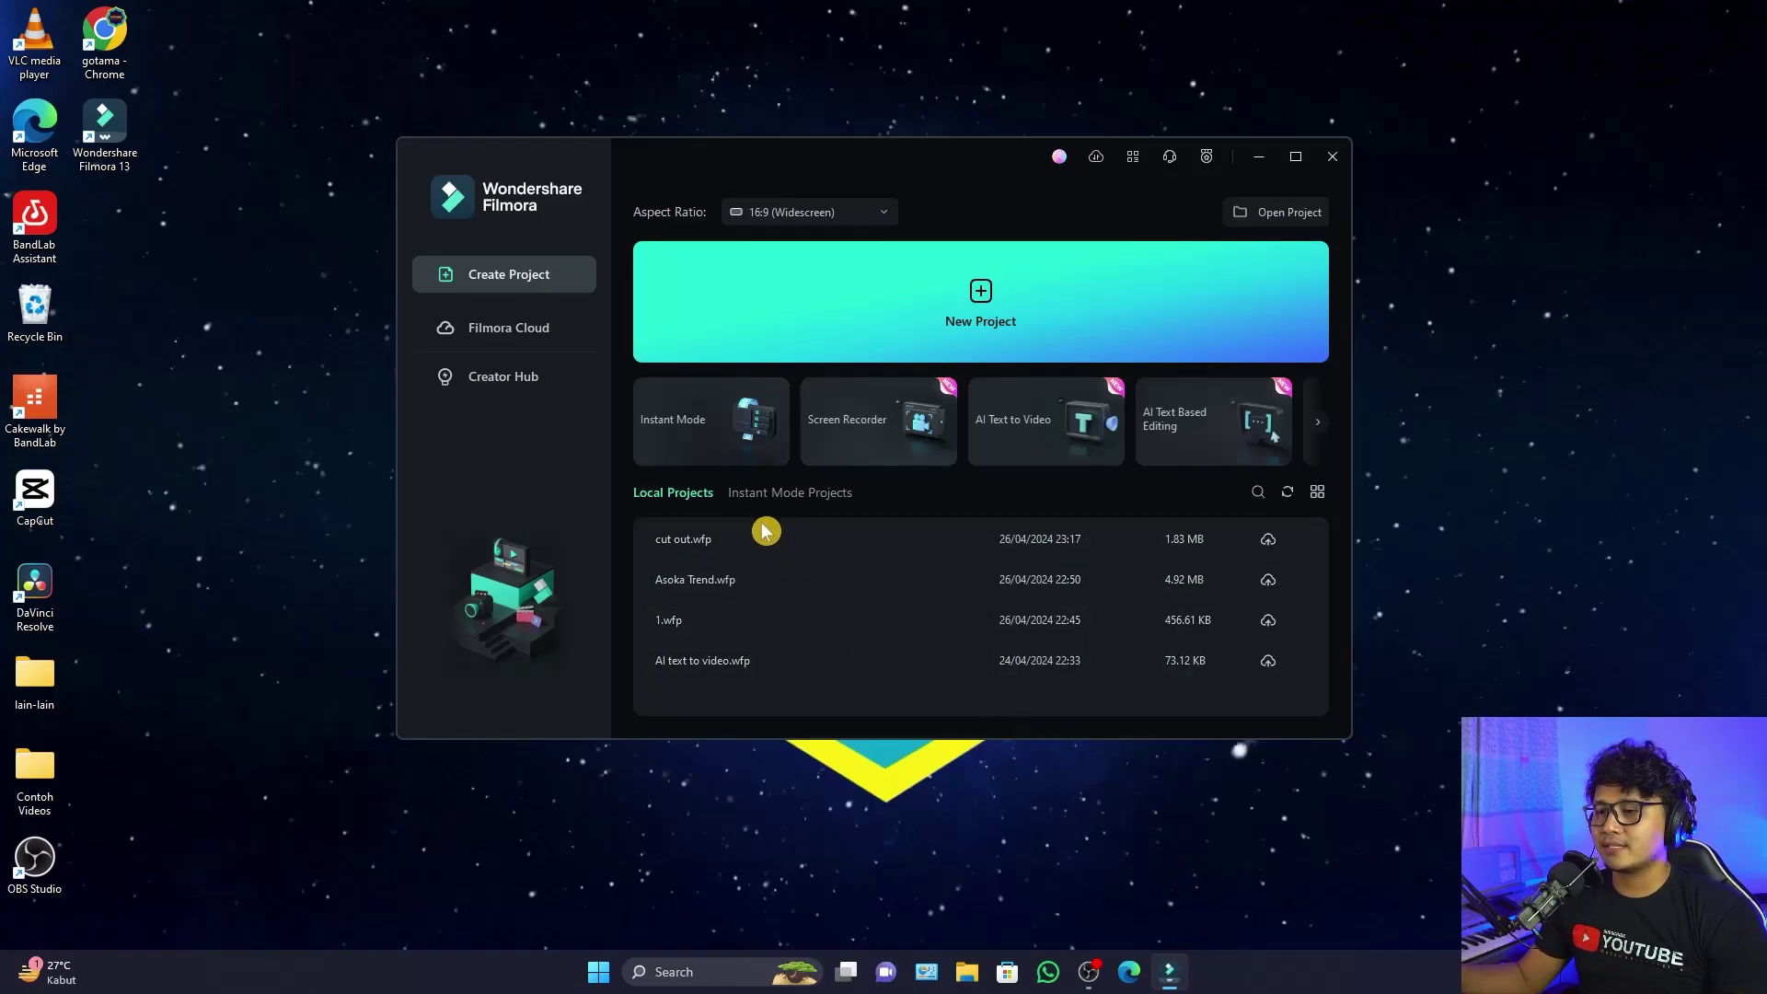
Open the 1.wfp project and bring up the thumbnail settings of its export
{"action": "double_click", "coordinate": [680, 635]}
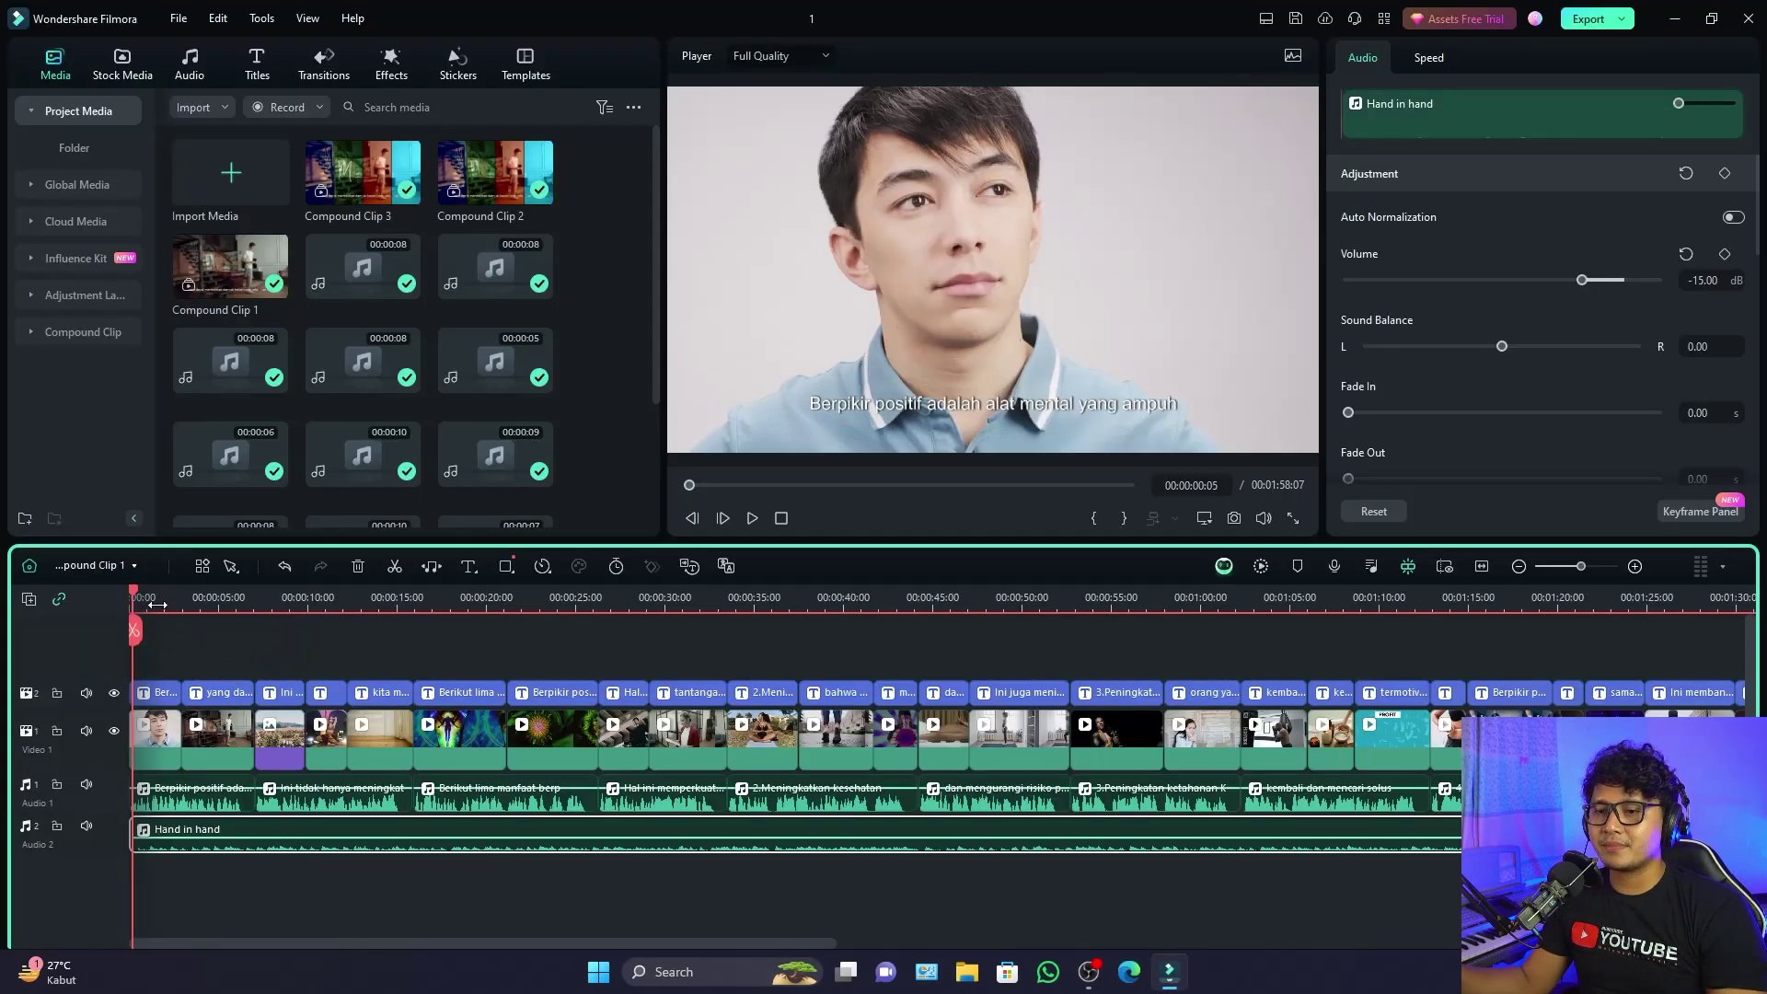
{"action": "scroll", "coordinate": [202, 607], "scroll_direction": "down", "scroll_amount": 3}
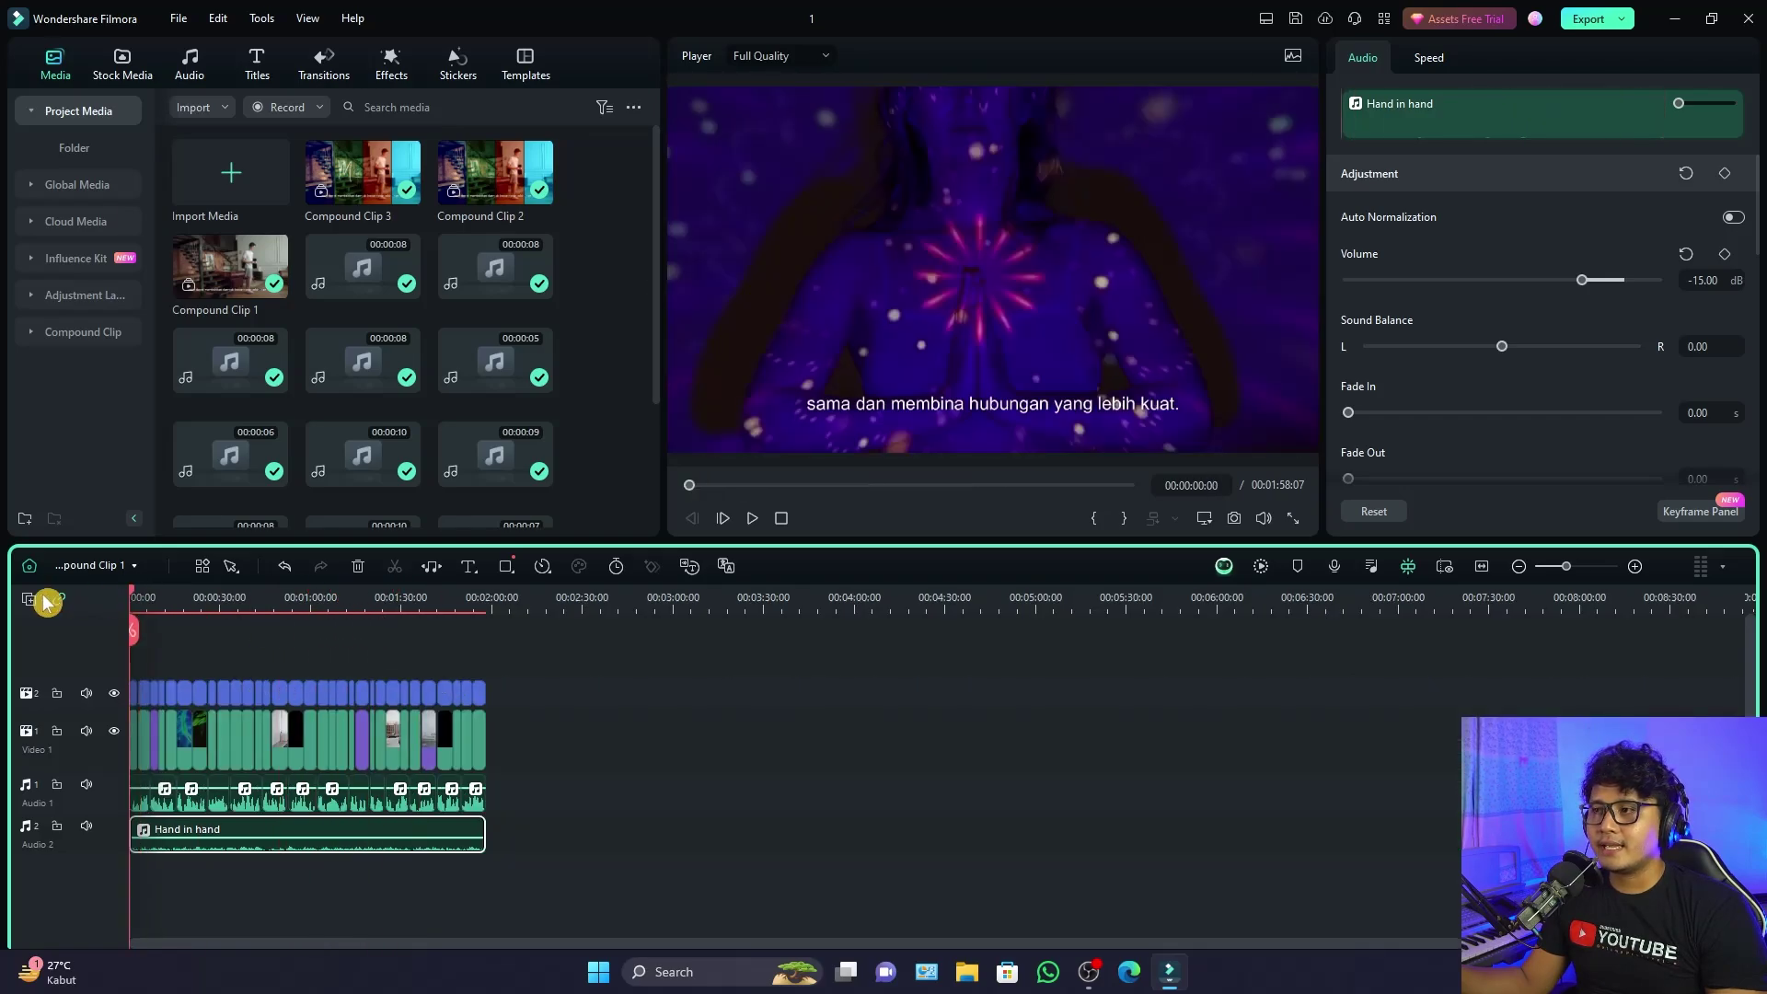
{"action": "left_click", "coordinate": [44, 600]}
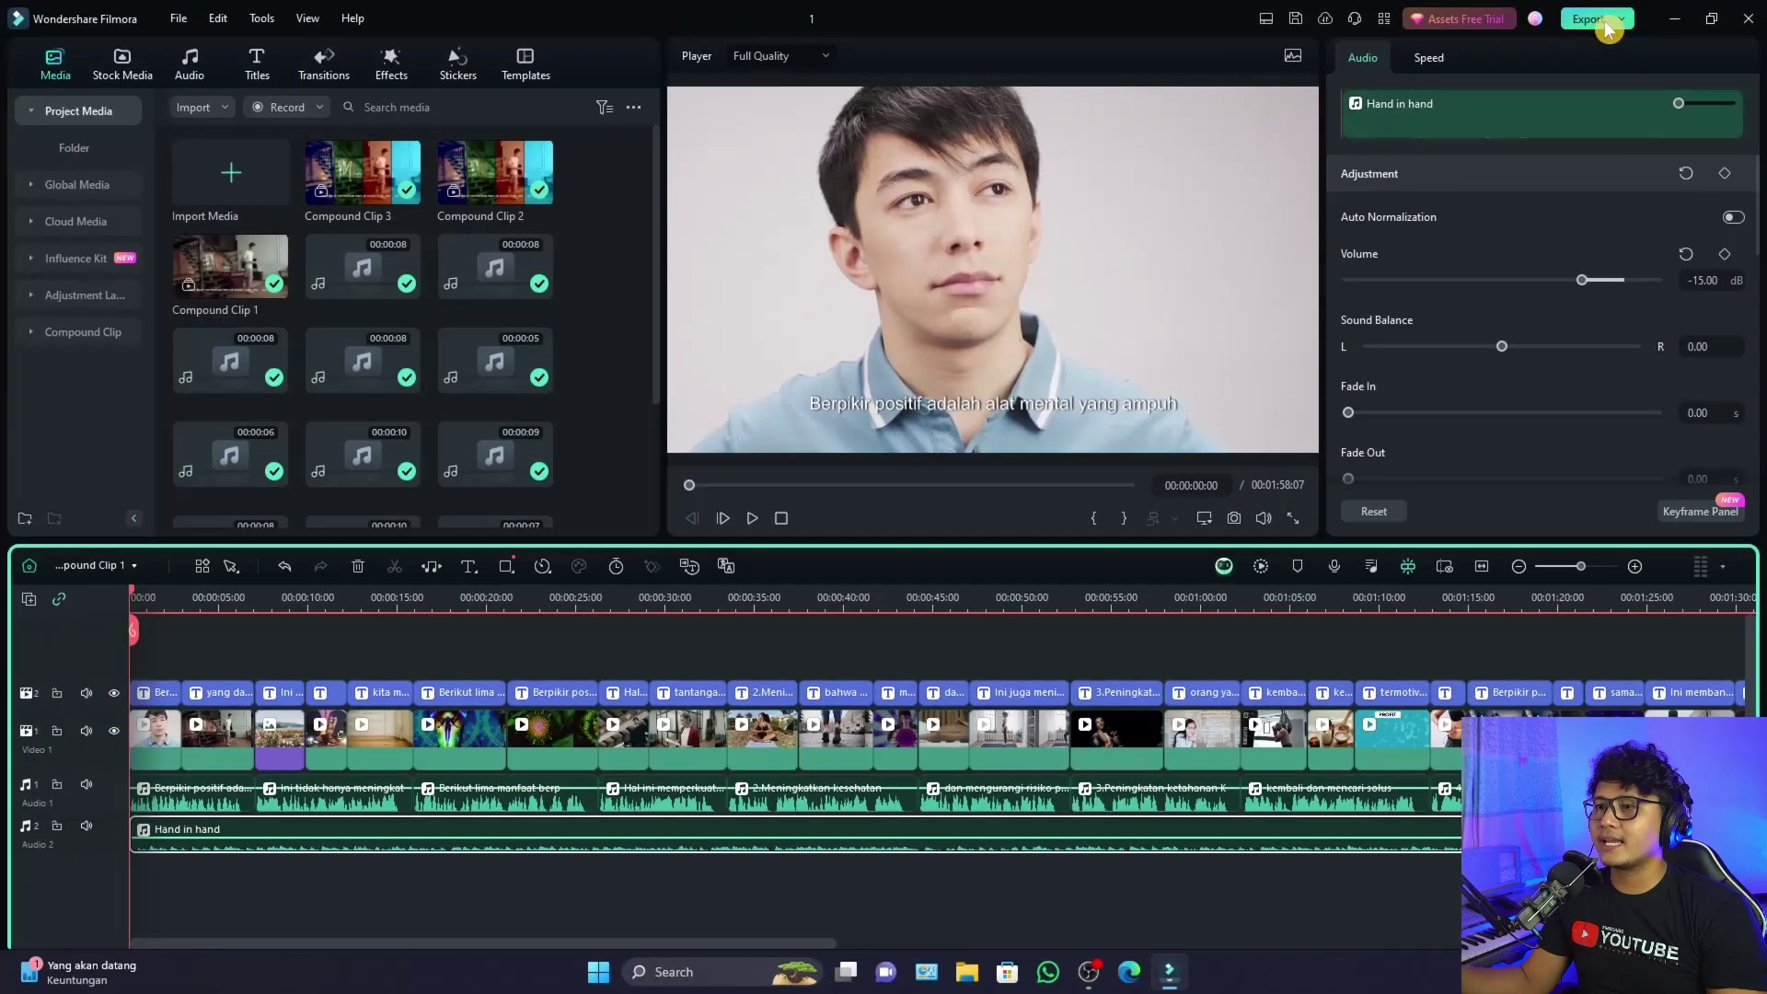
{"action": "left_click", "coordinate": [1496, 46]}
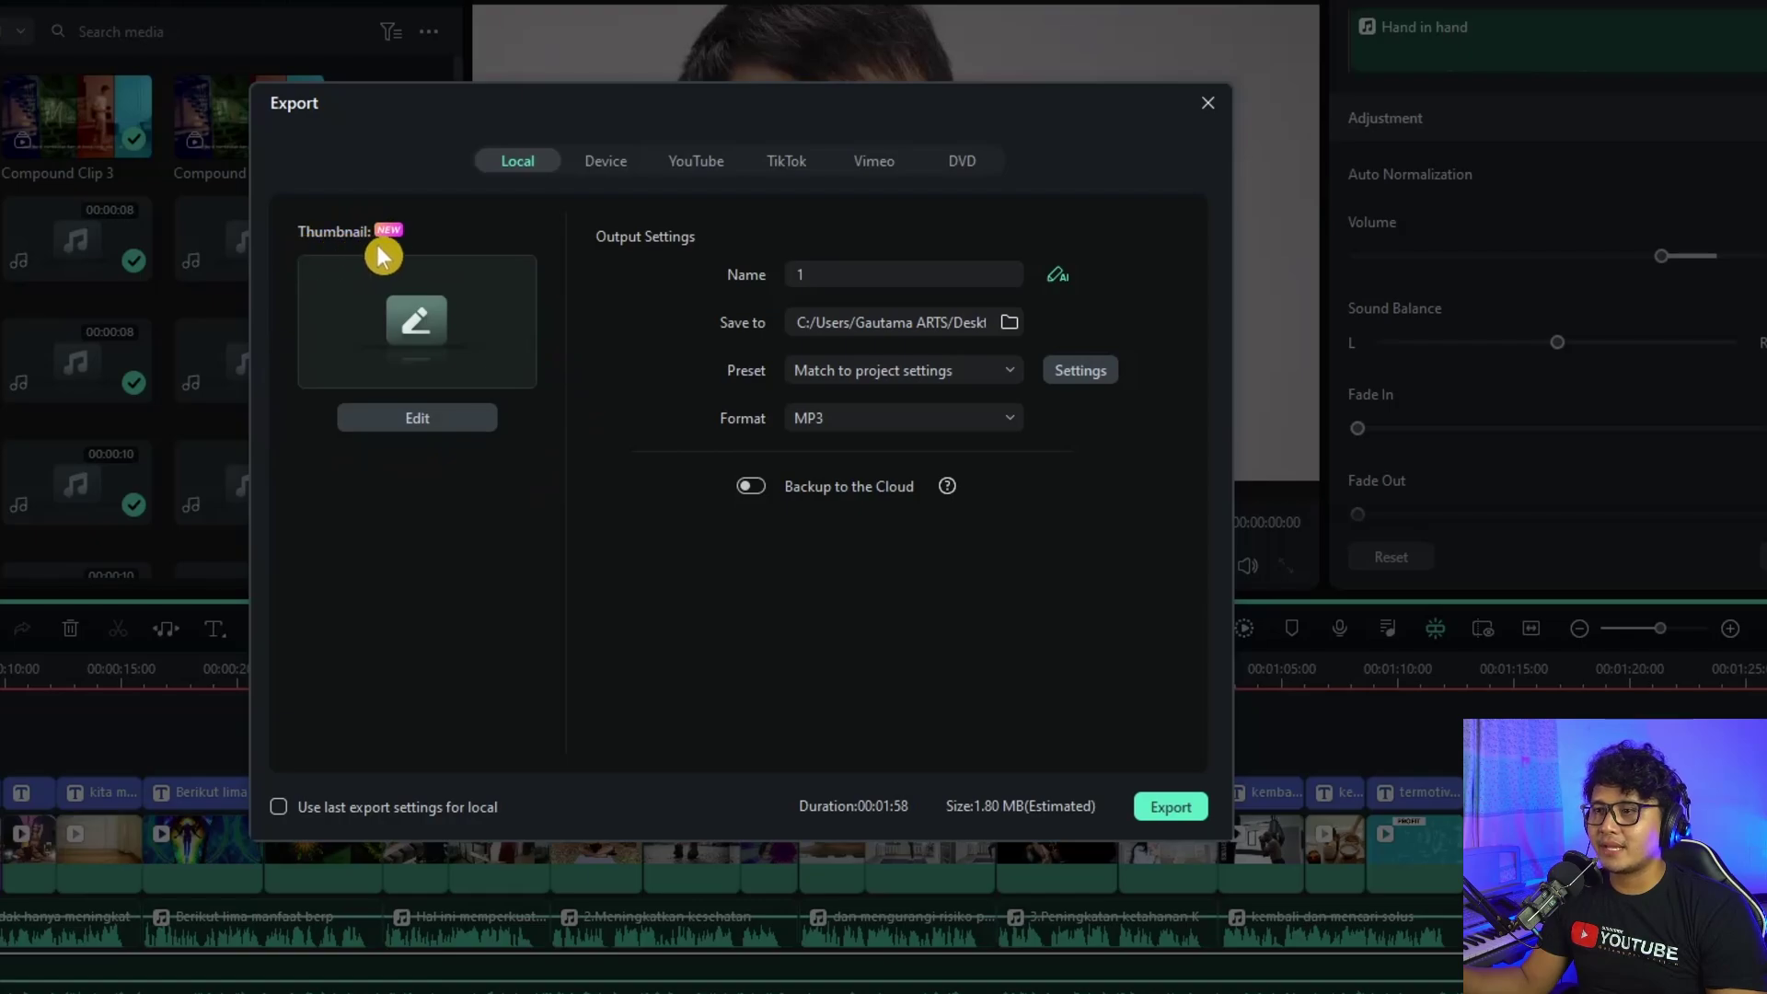
{"action": "left_click", "coordinate": [418, 328]}
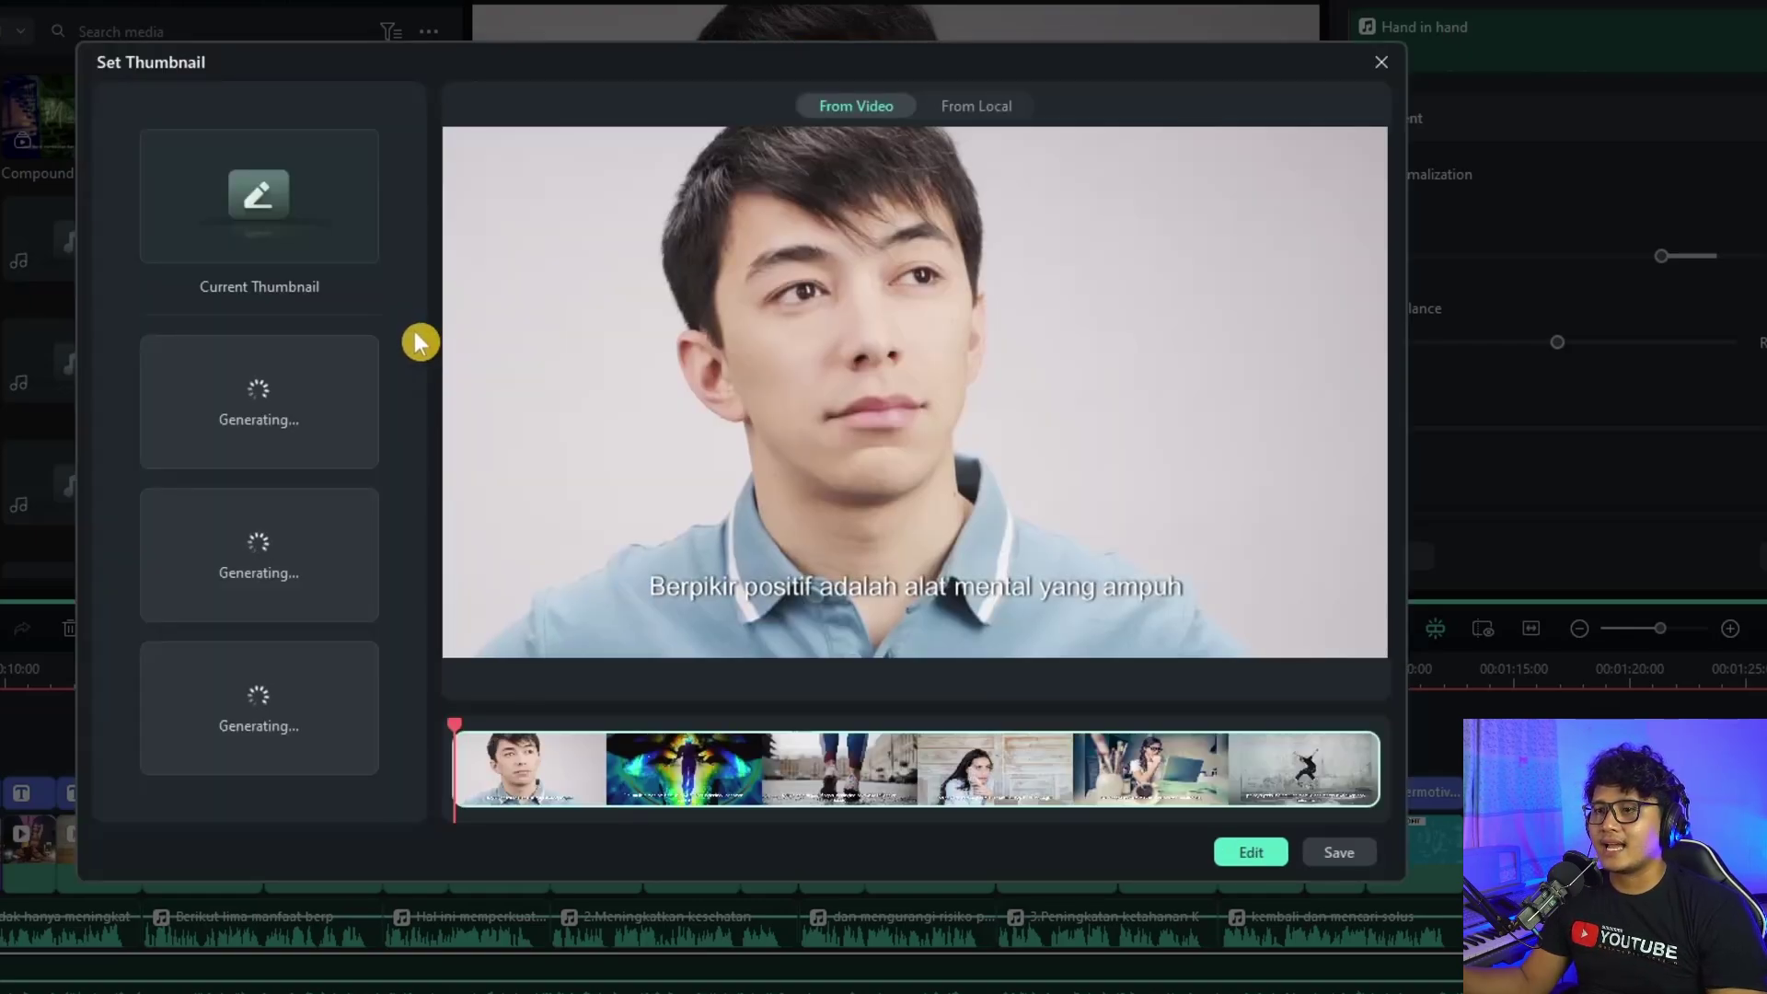
{"action": "left_click_drag", "start_coordinate": [796, 69], "coordinate": [741, 69]}
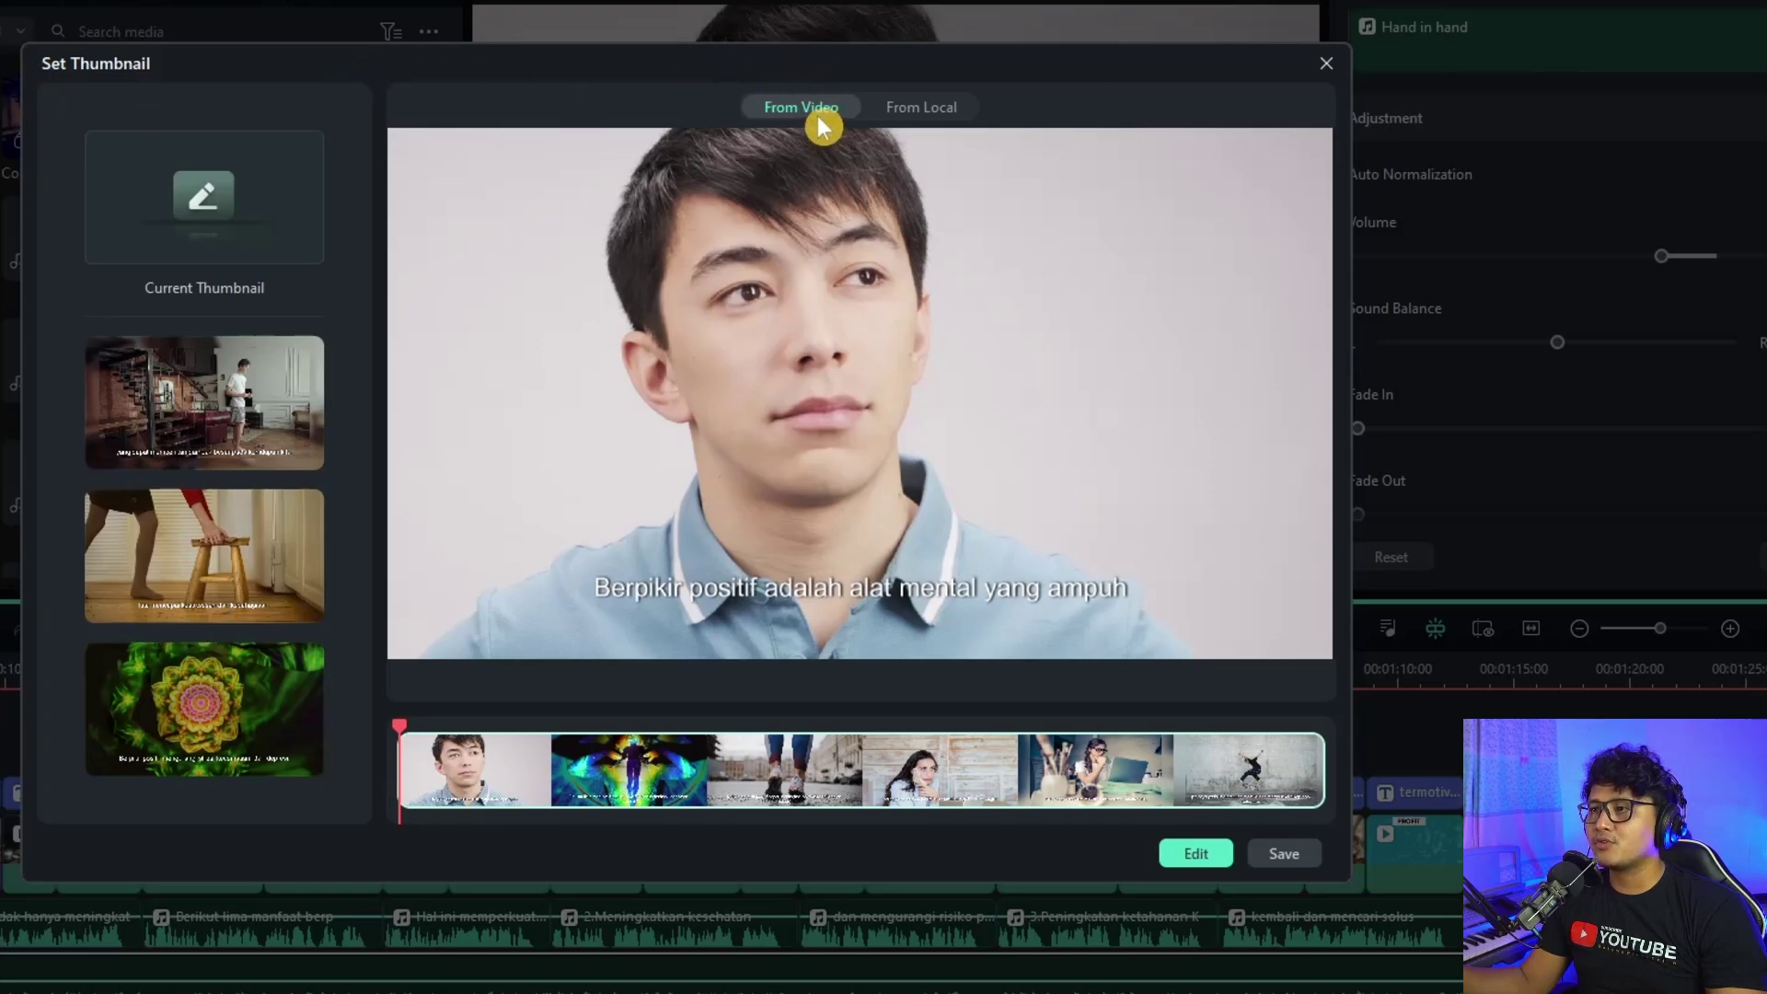
Load the local picture holden-hz-wagon-2.jpg from the Contoh Videos Pictures folder as the thumbnail source
{"action": "left_click", "coordinate": [917, 115]}
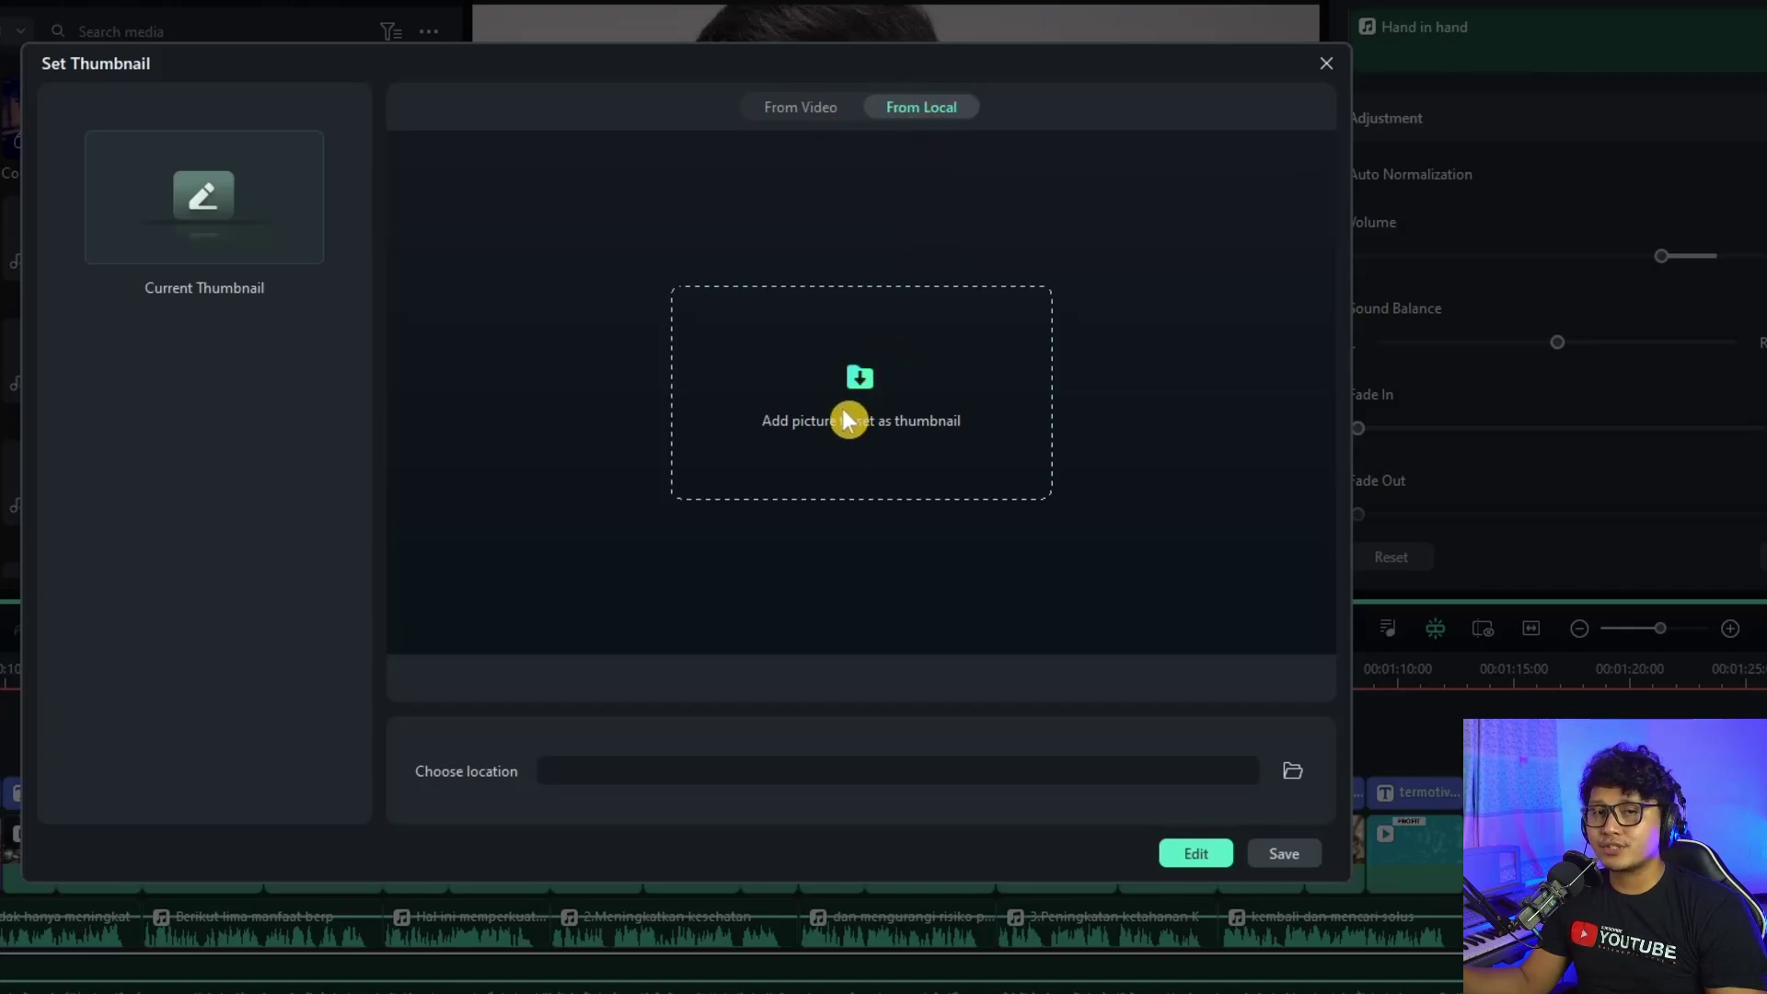
{"action": "left_click", "coordinate": [849, 392]}
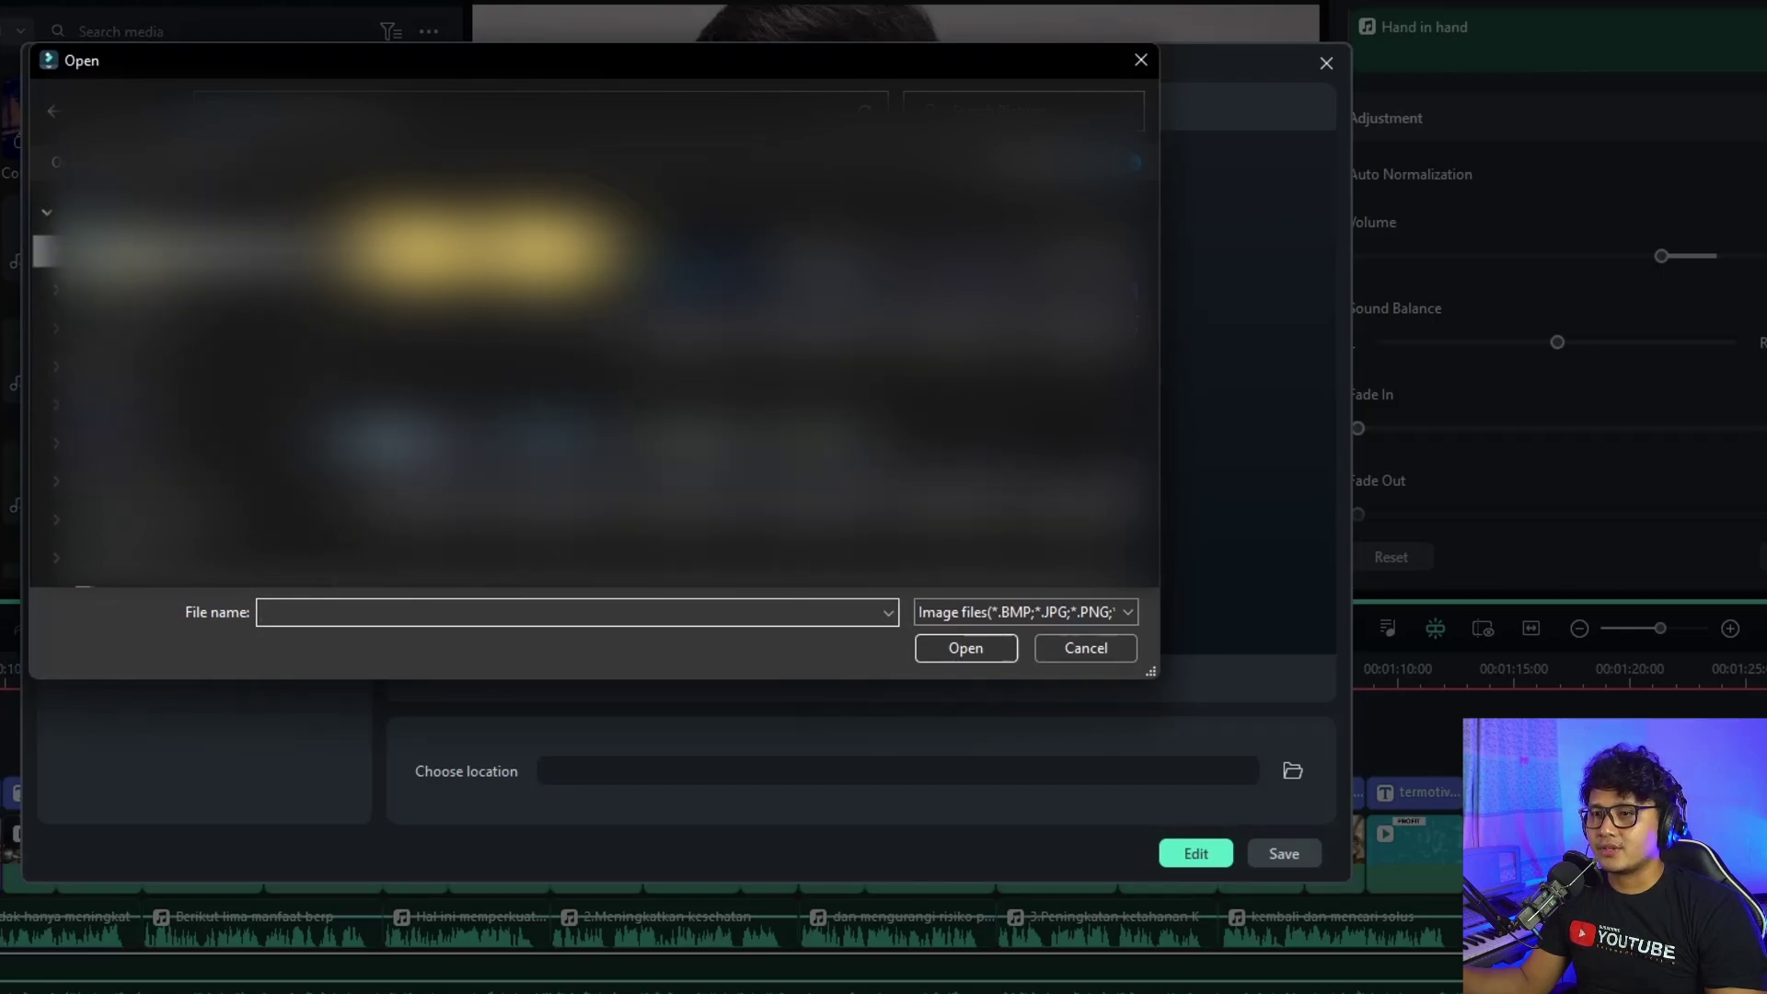
{"action": "double_click", "coordinate": [401, 252]}
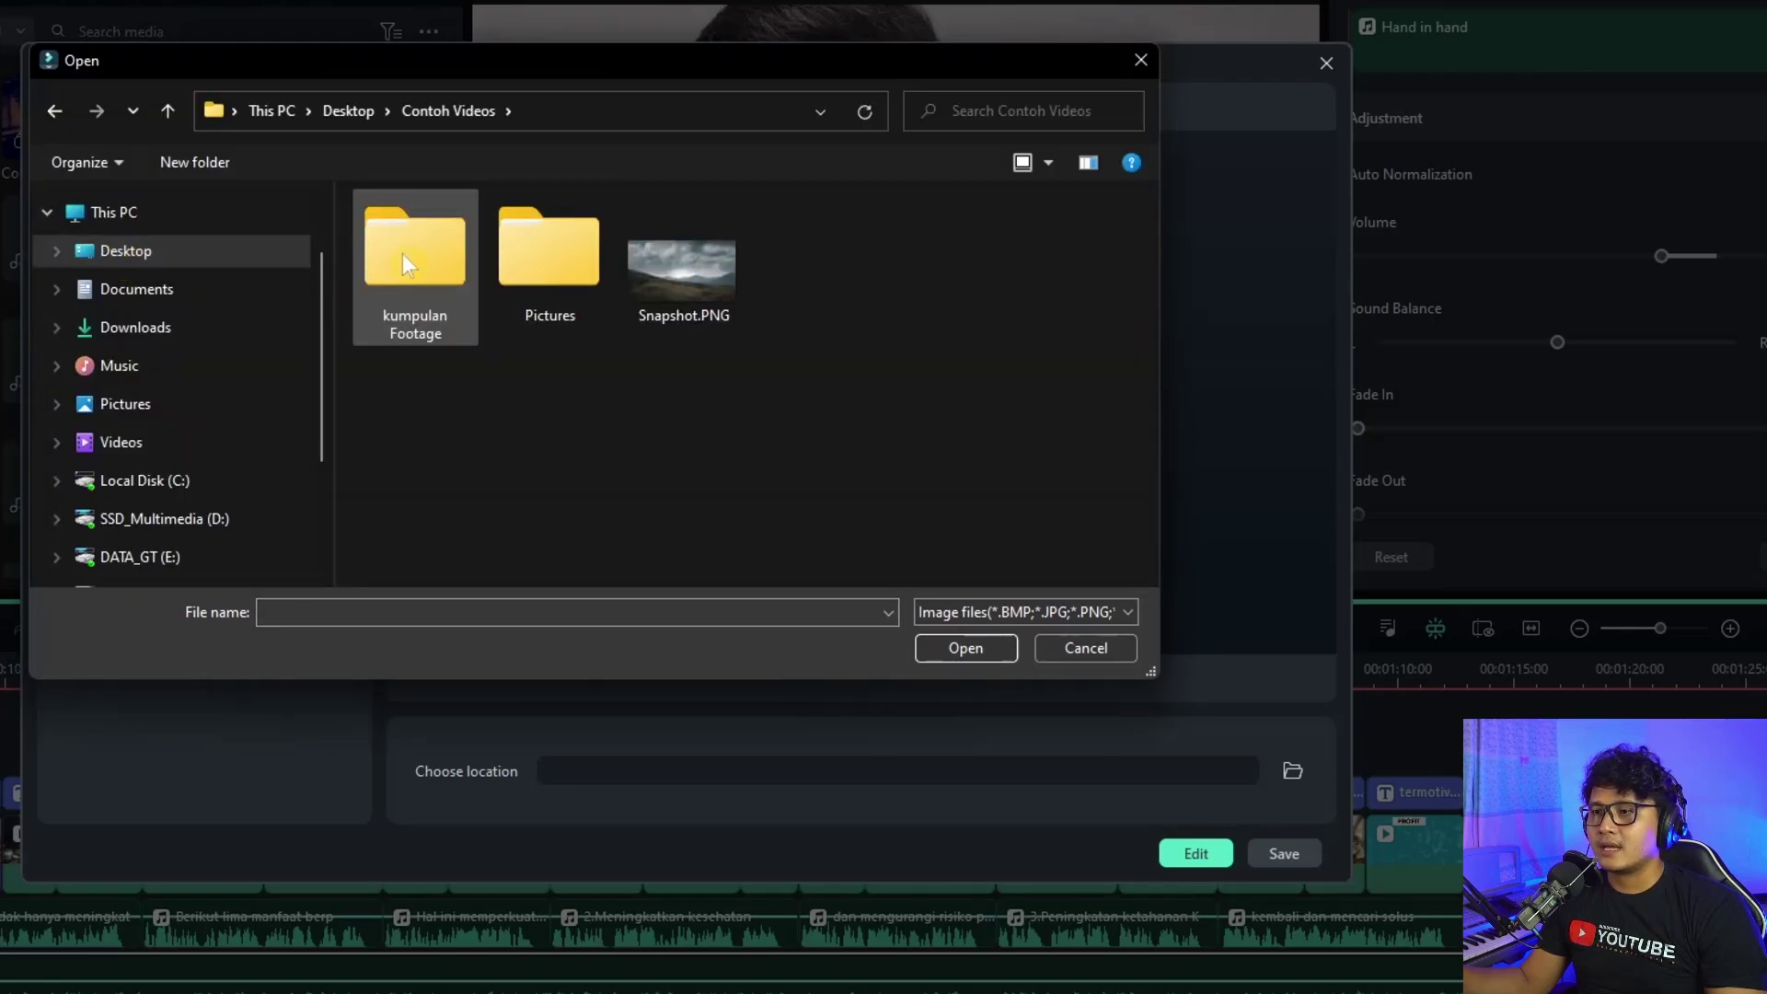
{"action": "double_click", "coordinate": [564, 269]}
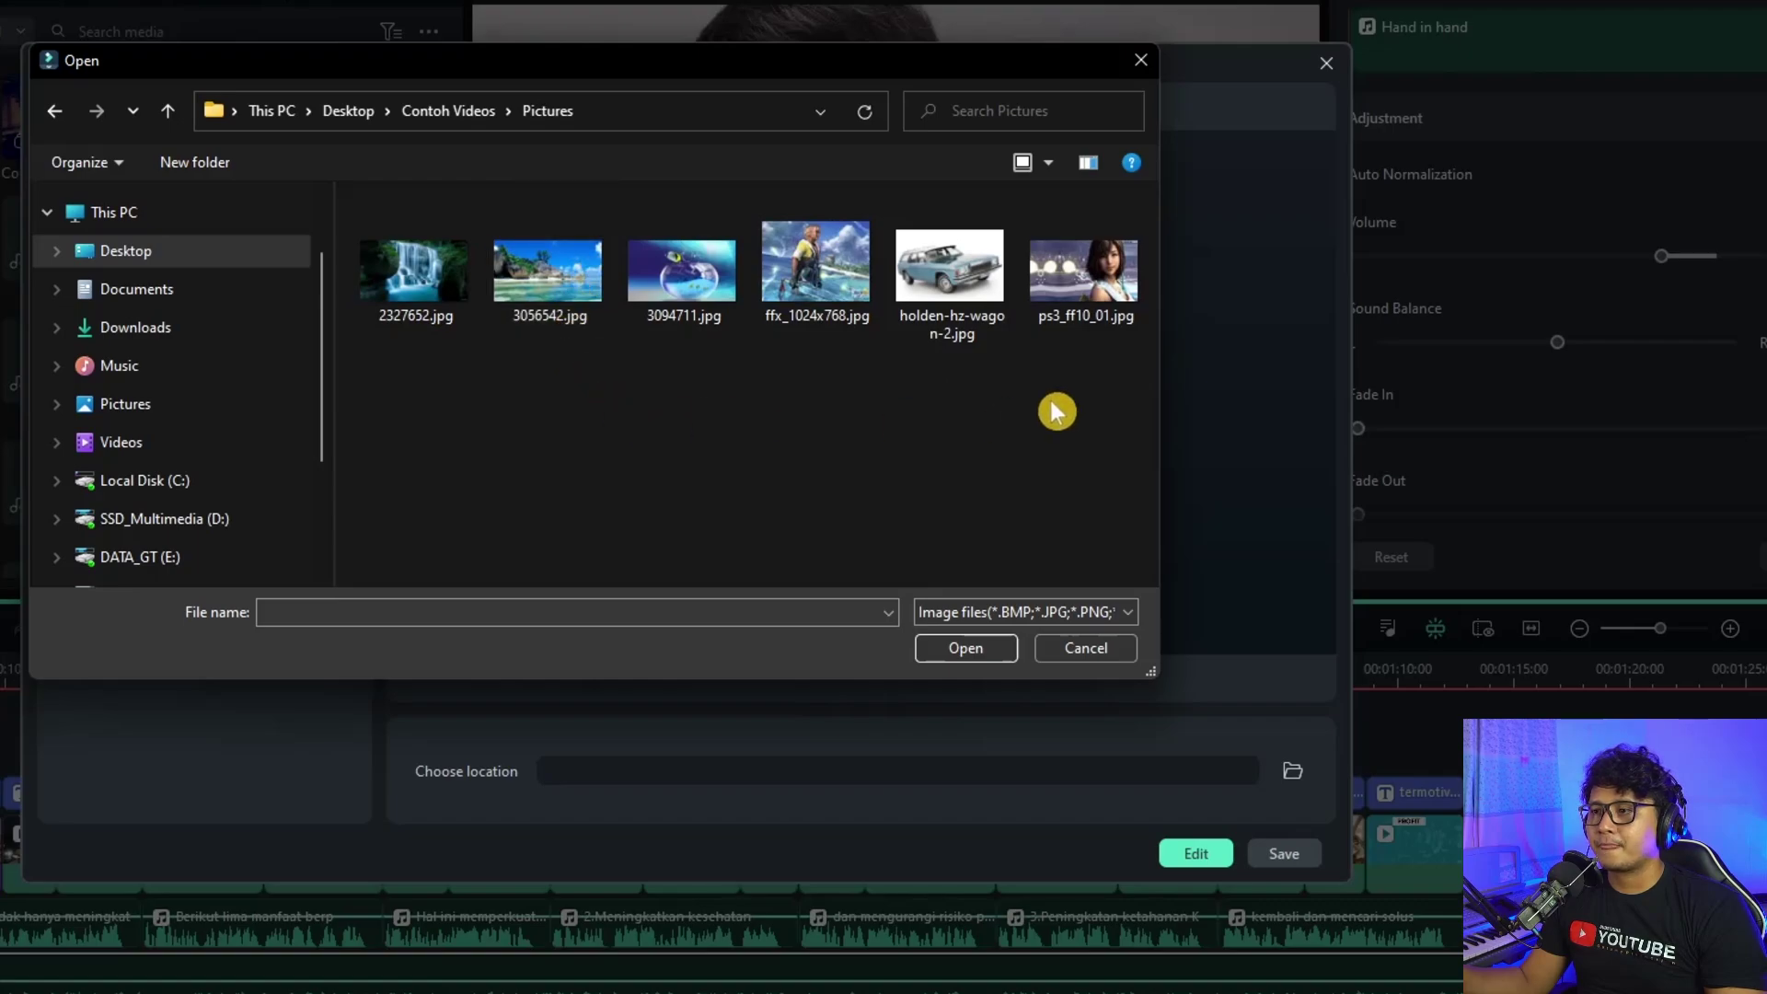
{"action": "left_click", "coordinate": [952, 281]}
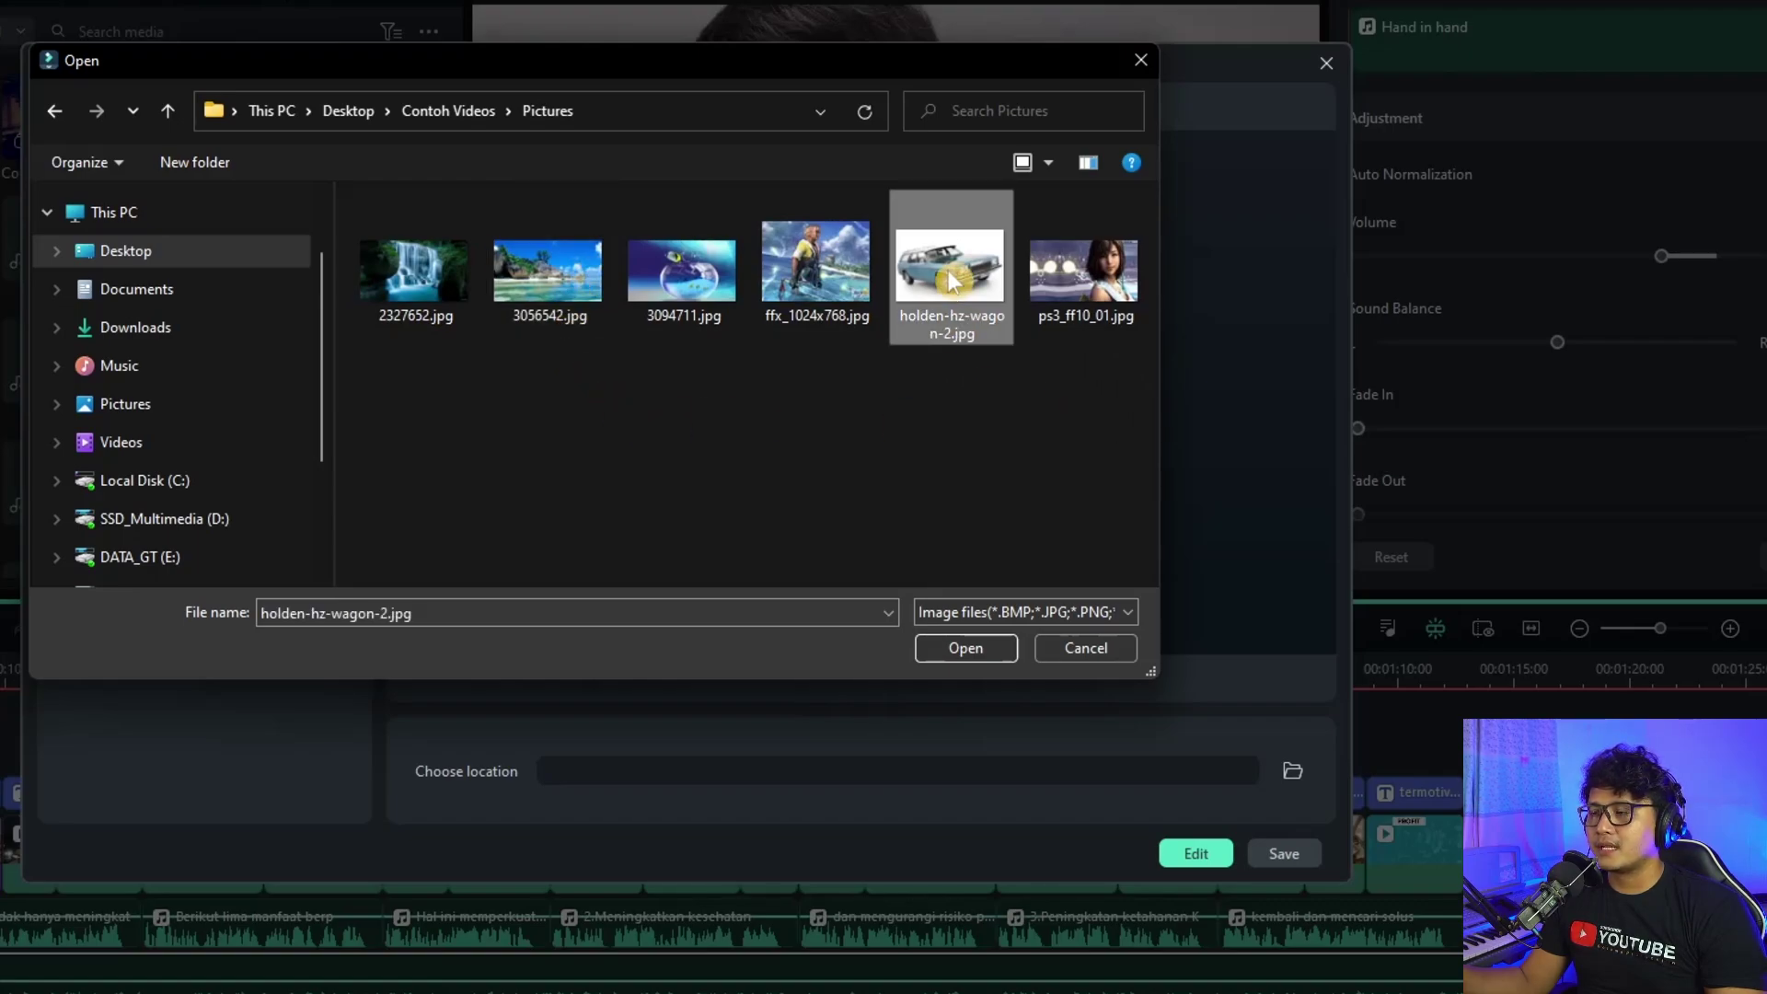
{"action": "double_click", "coordinate": [952, 287]}
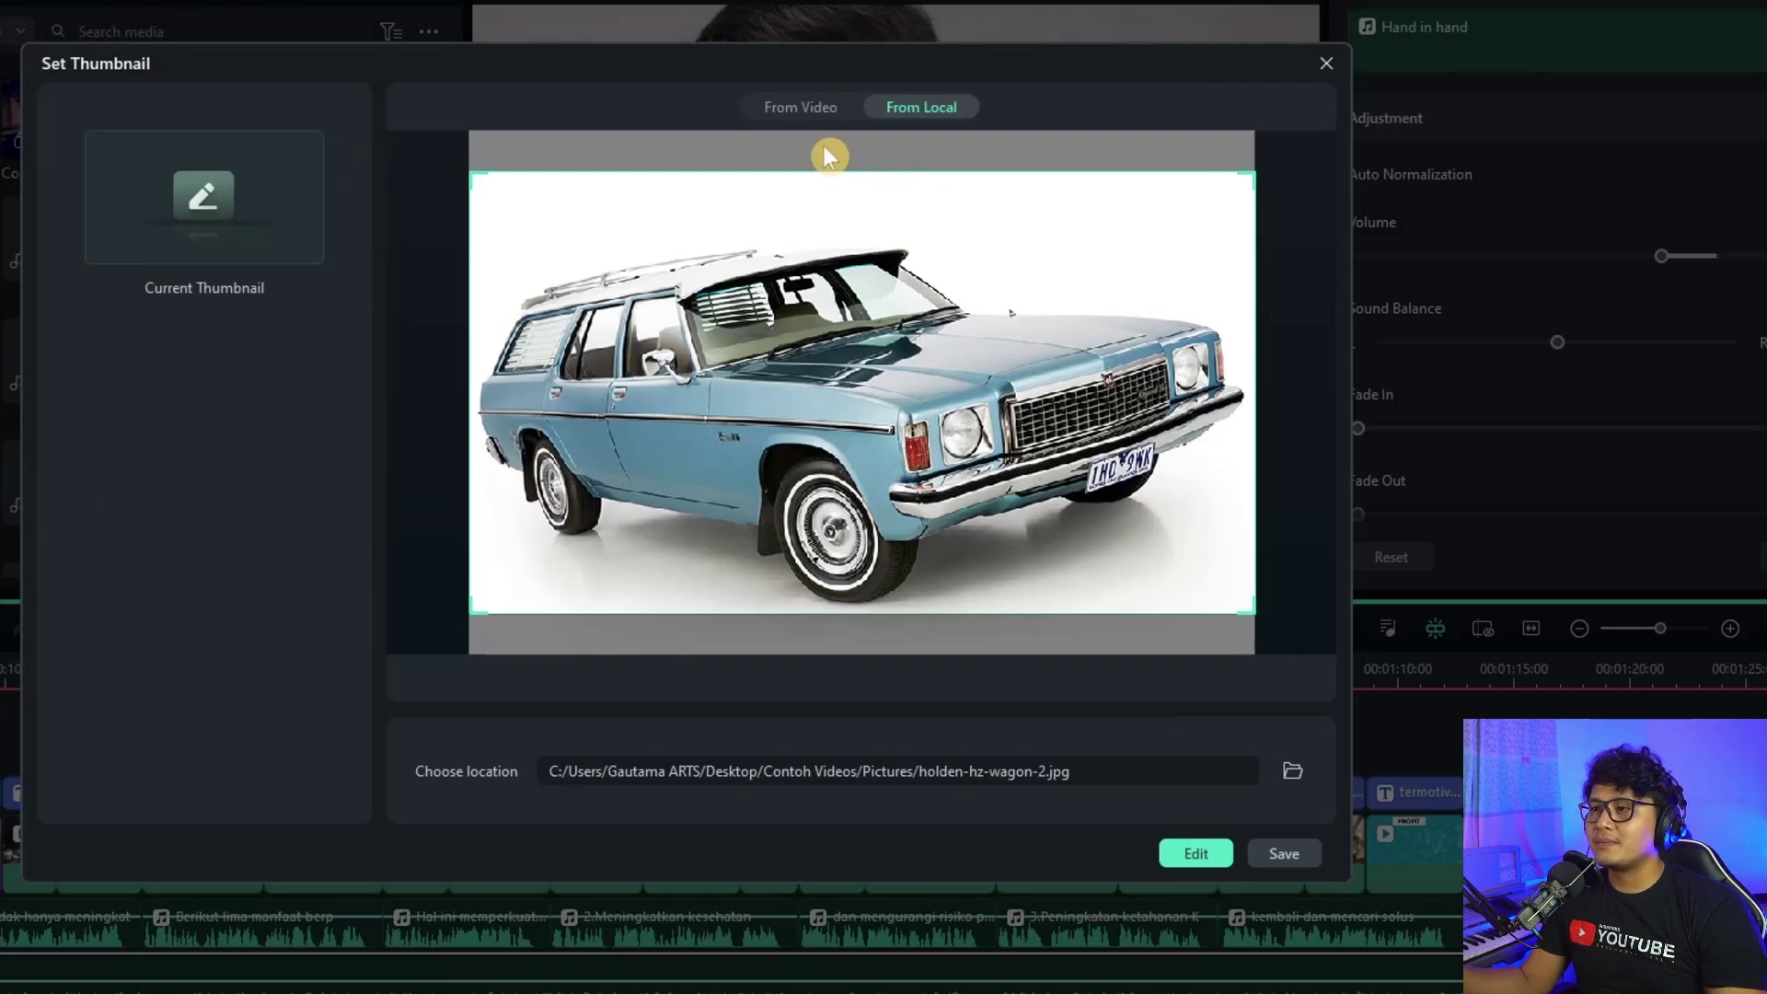
Switch the thumbnail source back to the video and preview its three suggested frames
{"action": "left_click", "coordinate": [813, 114]}
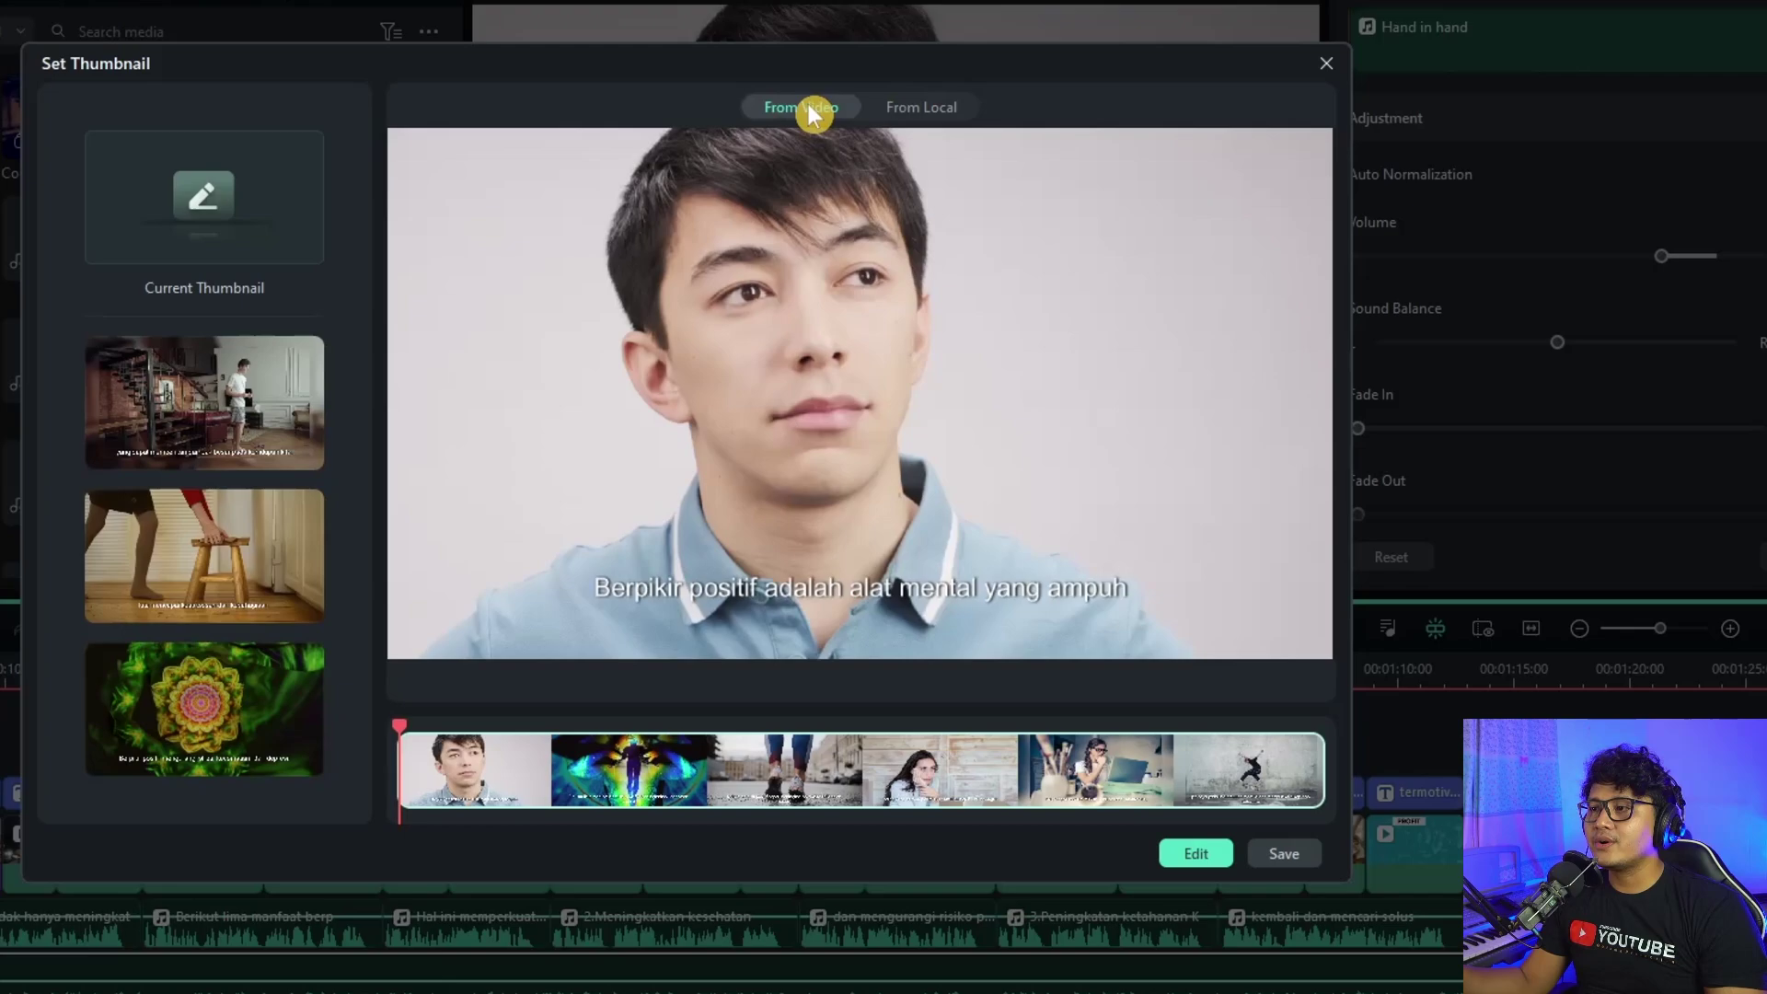
{"action": "left_click", "coordinate": [406, 727]}
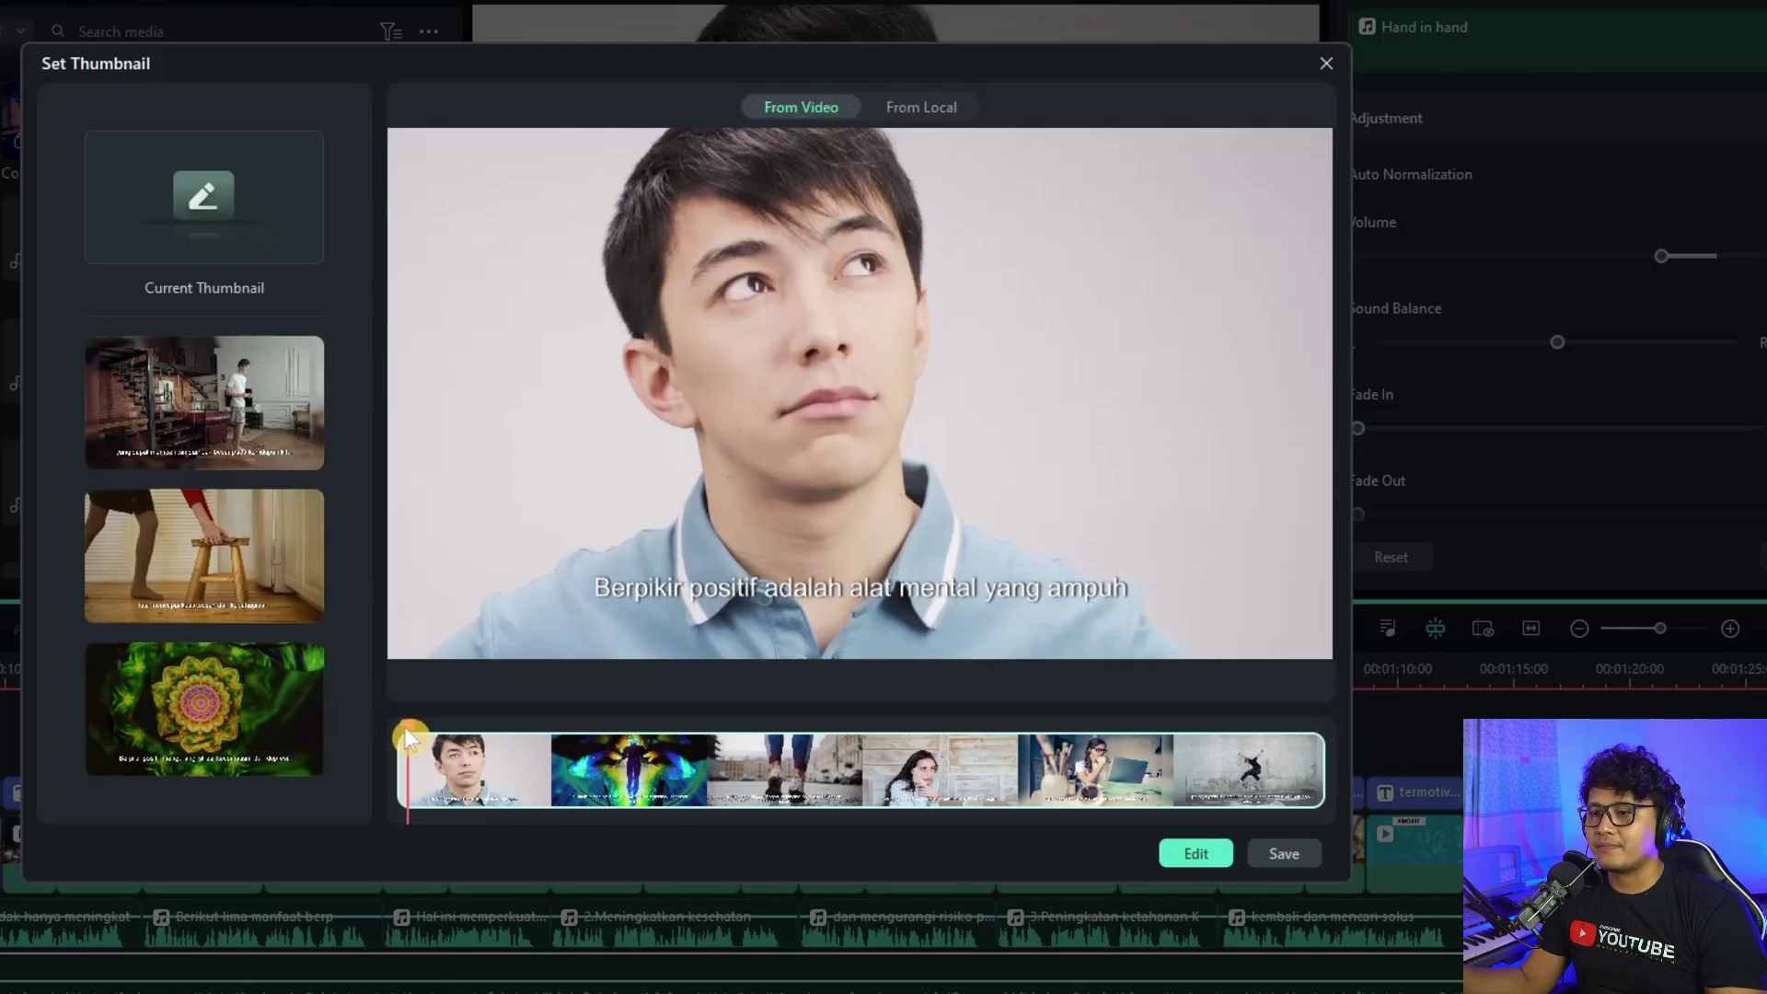
{"action": "left_click", "coordinate": [230, 405]}
{"action": "left_click", "coordinate": [211, 541]}
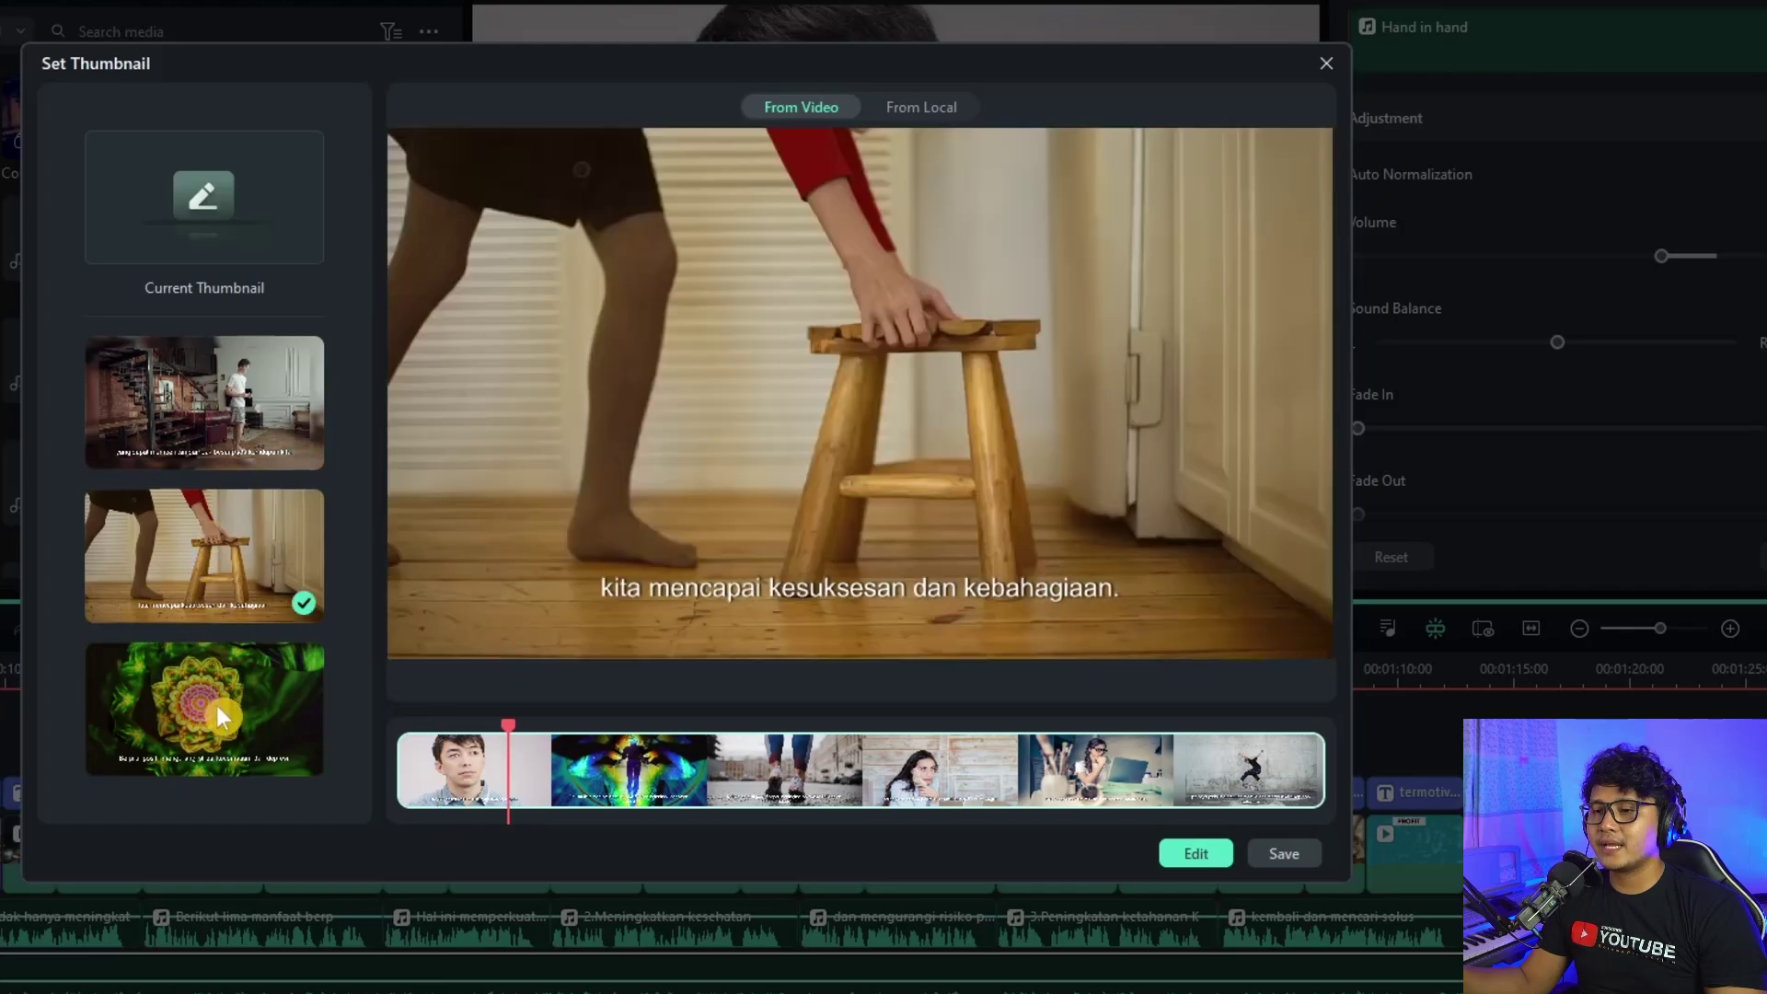
{"action": "left_click", "coordinate": [225, 718]}
{"action": "left_click", "coordinate": [226, 552]}
{"action": "left_click", "coordinate": [229, 429]}
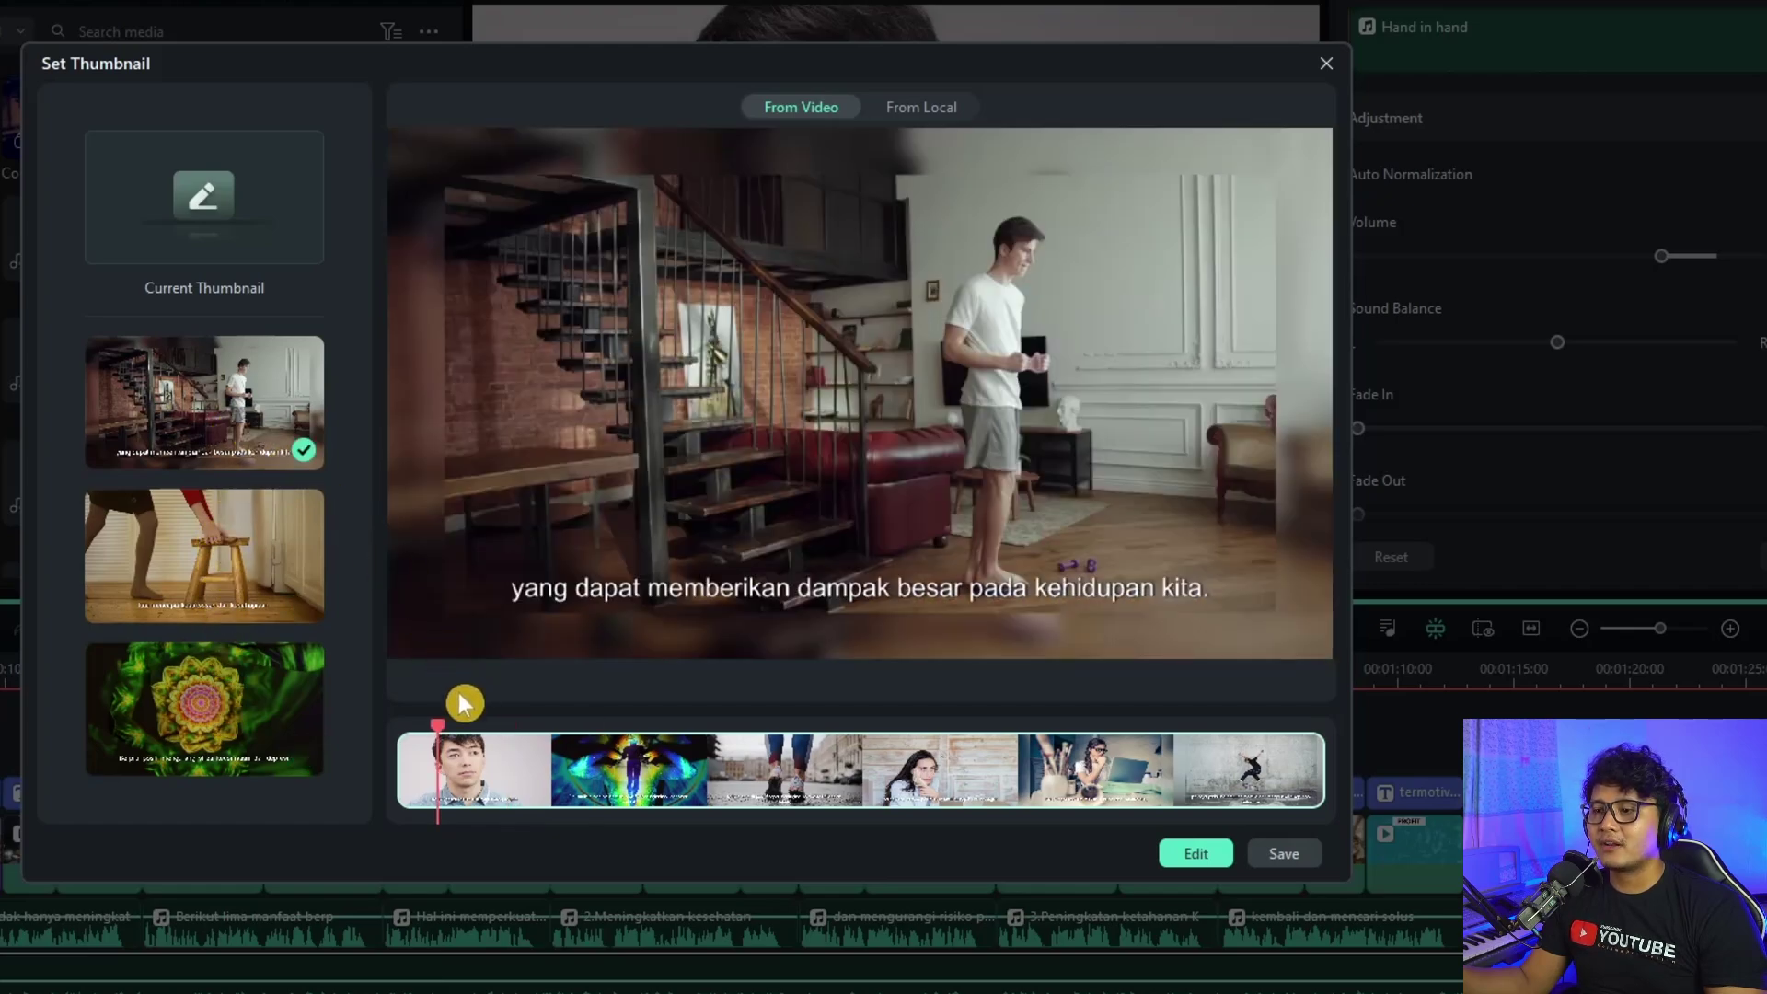
Choose the video frame of the smiling woman in the red blazer as the thumbnail and open it for editing
{"action": "left_click", "coordinate": [459, 730]}
{"action": "left_click_drag", "start_coordinate": [459, 730], "coordinate": [656, 762]}
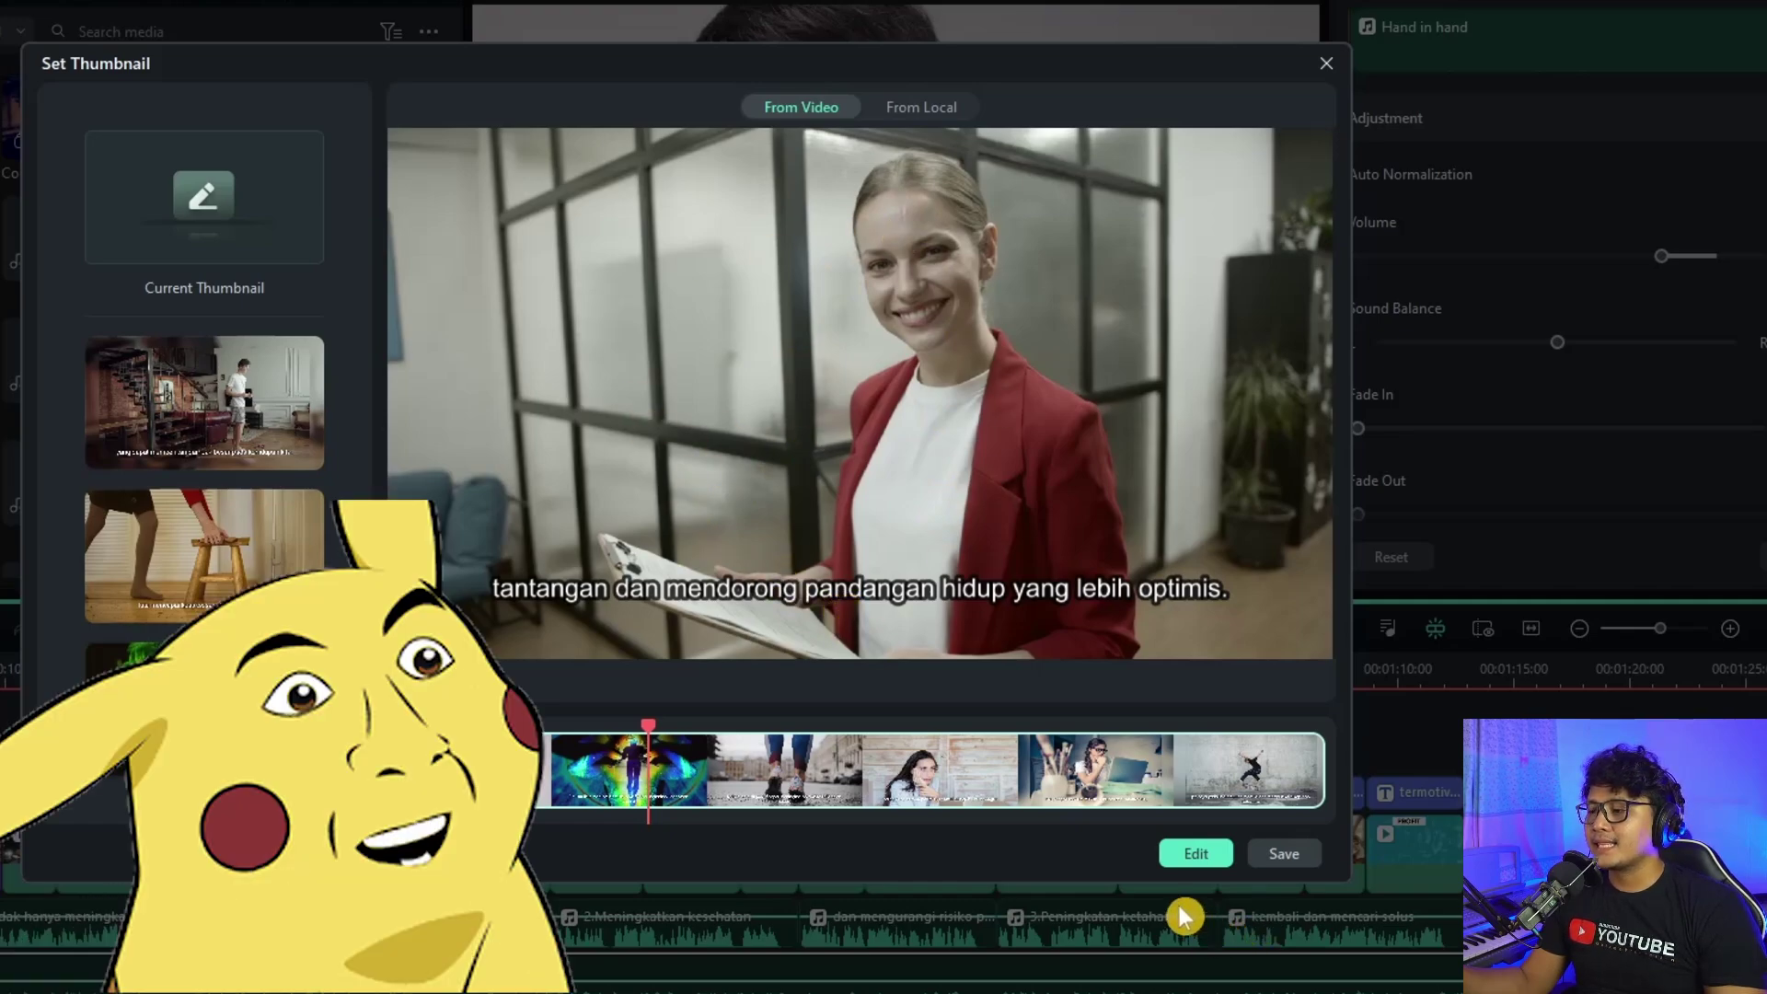
{"action": "left_click", "coordinate": [1208, 856]}
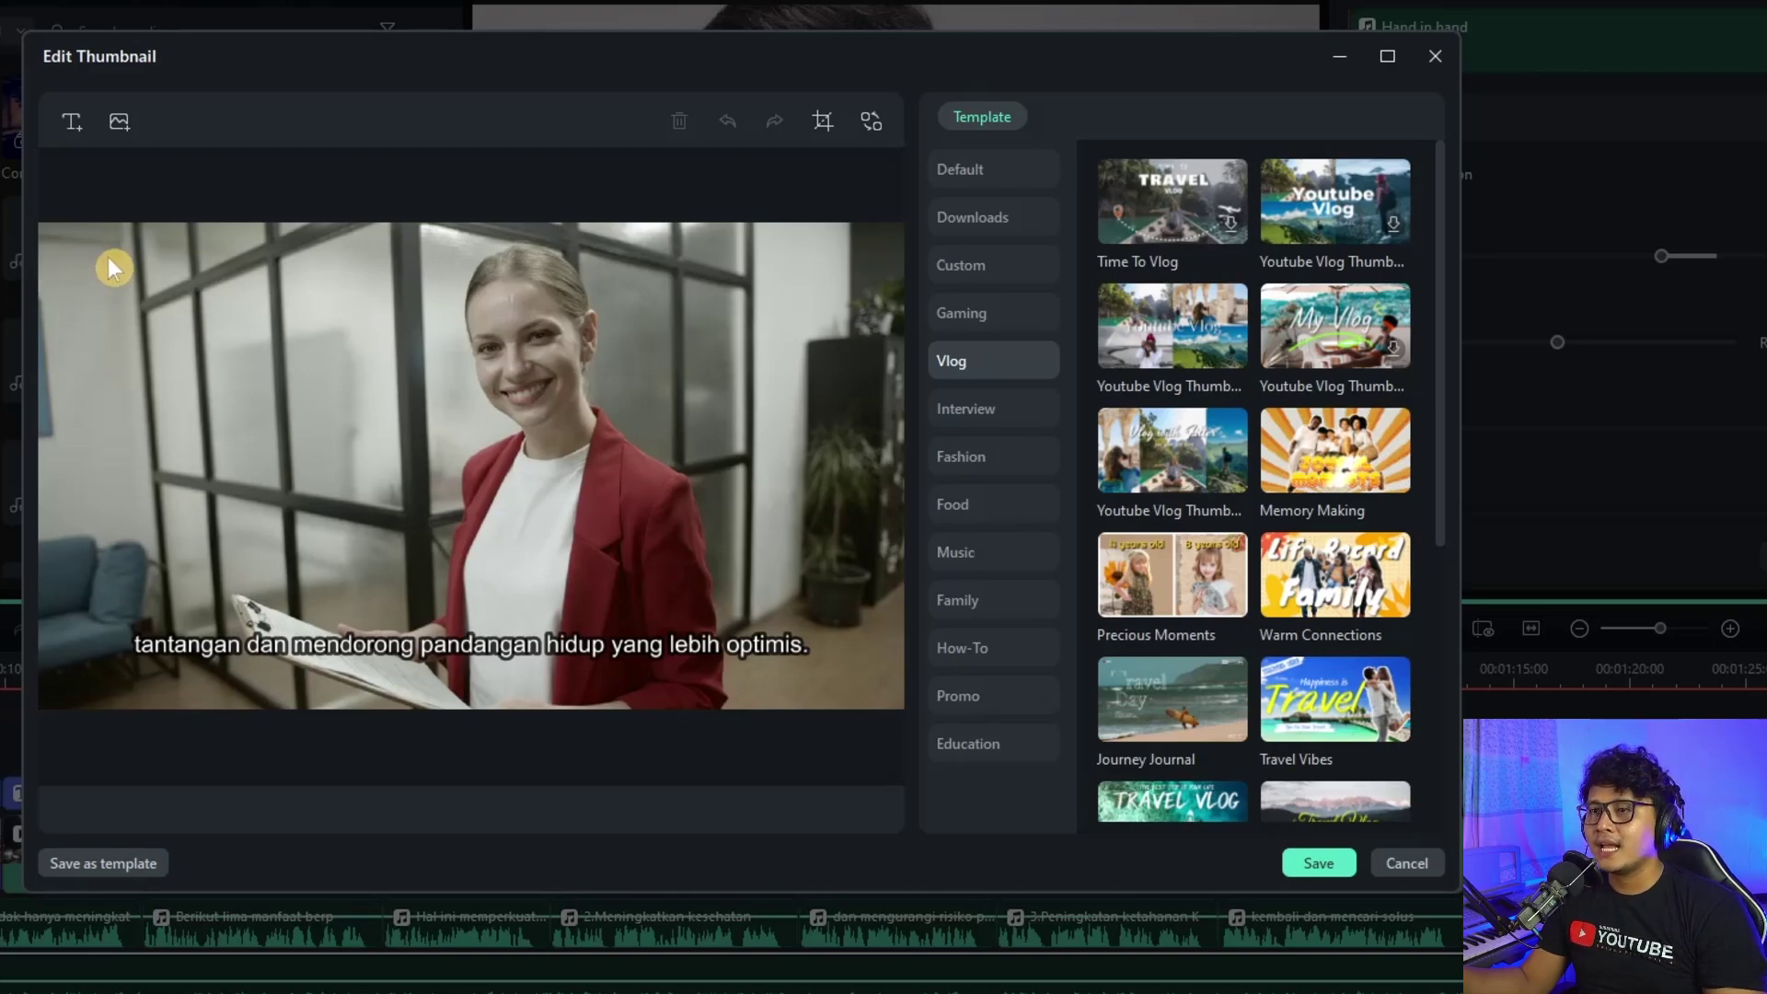
Try adding a default title to the thumbnail, and undo it
{"action": "left_click", "coordinate": [72, 122]}
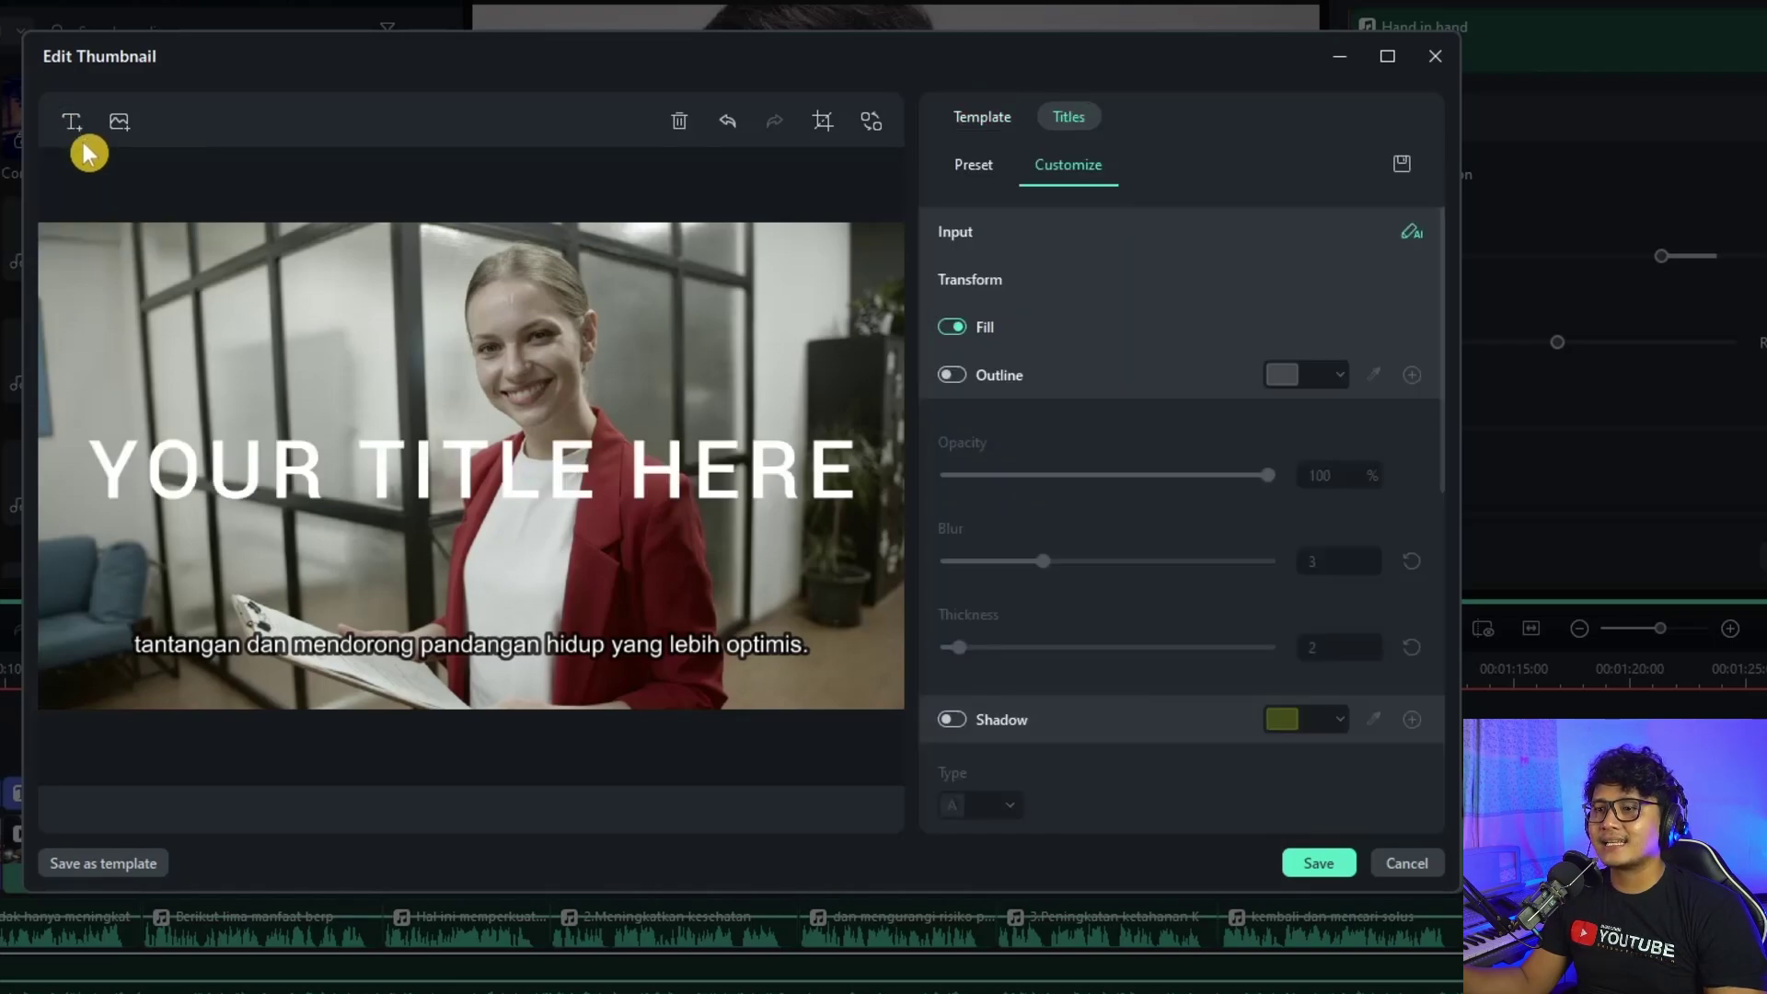
{"action": "double_click", "coordinate": [482, 455]}
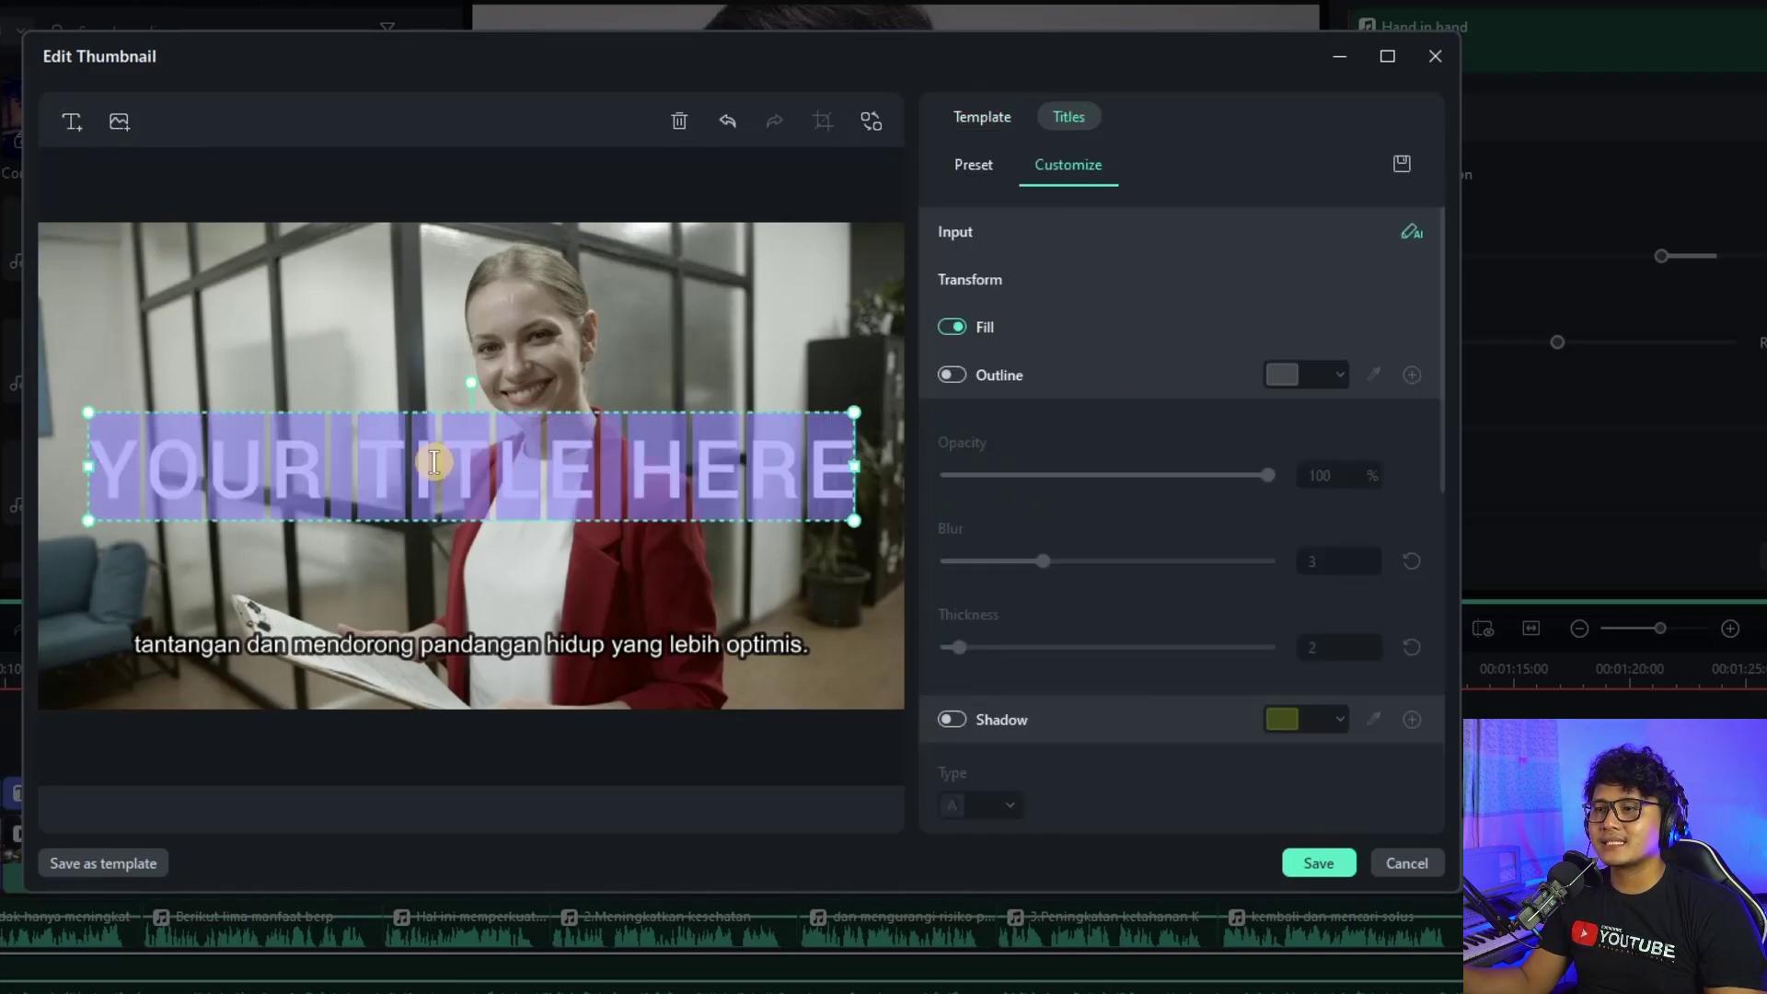
{"action": "left_click", "coordinate": [729, 122]}
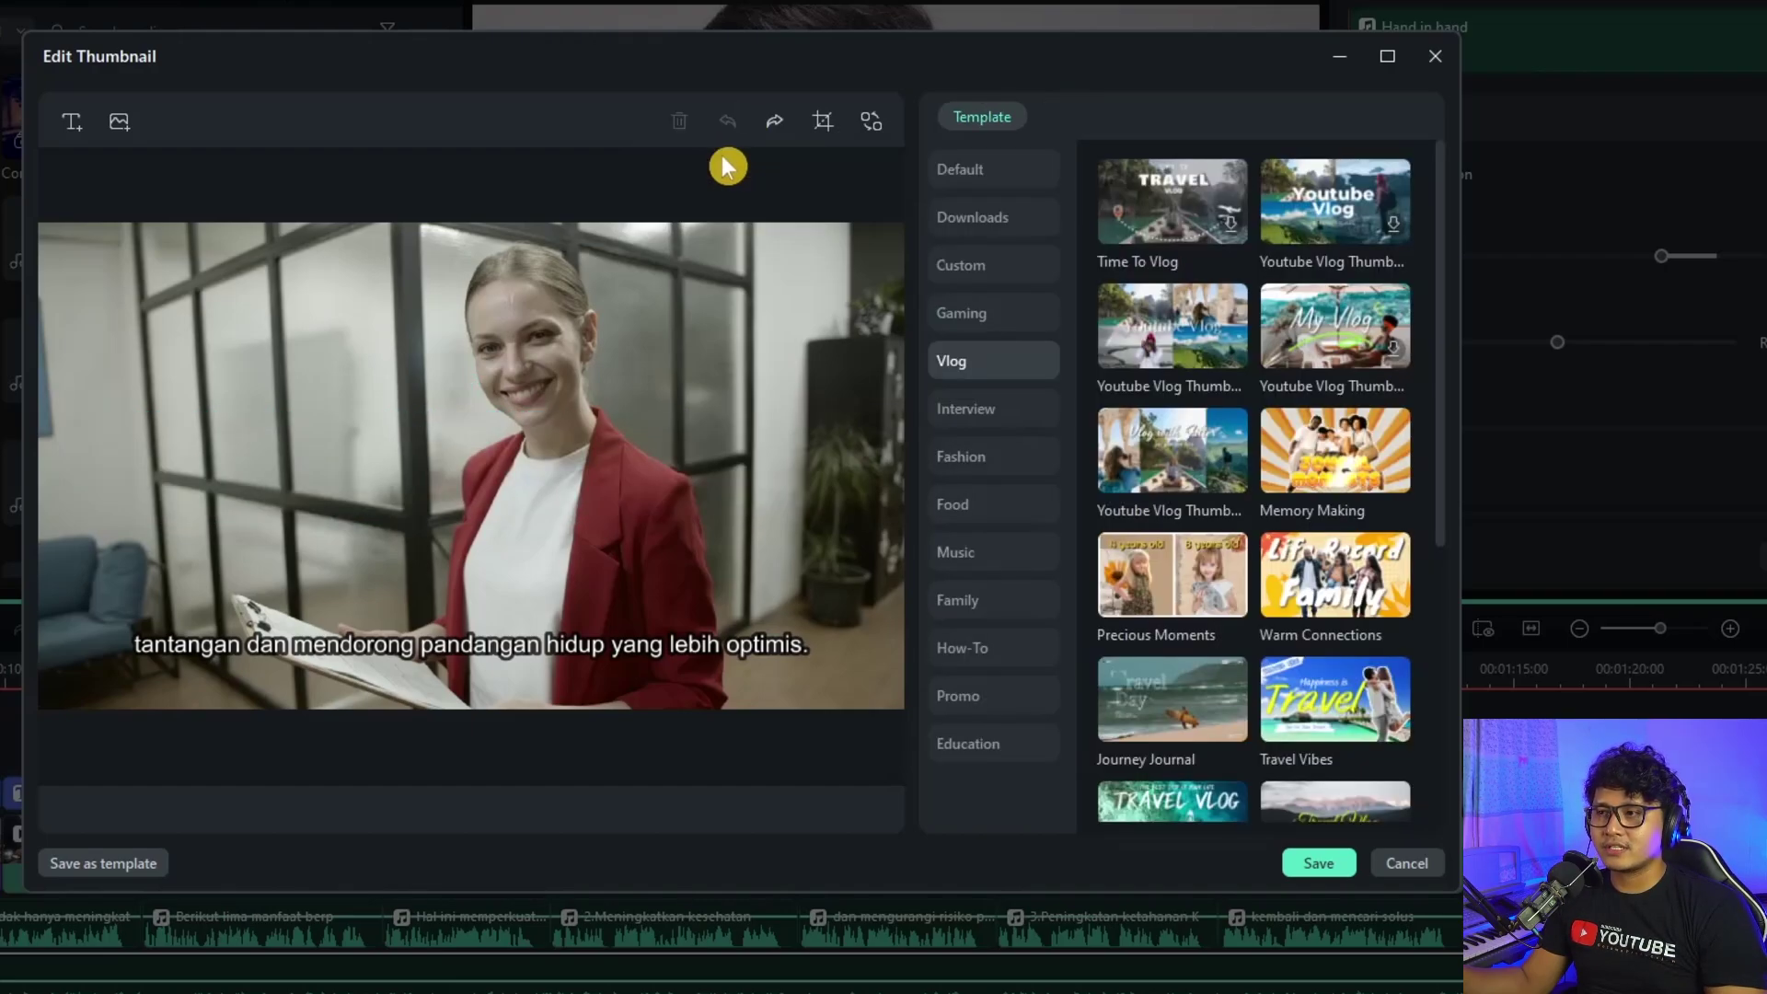
Insert holden-hz-wagon-2.jpg over the thumbnail, scale it to 50% and place it over the woman at about X -111, Y 29 px
{"action": "left_click", "coordinate": [117, 129]}
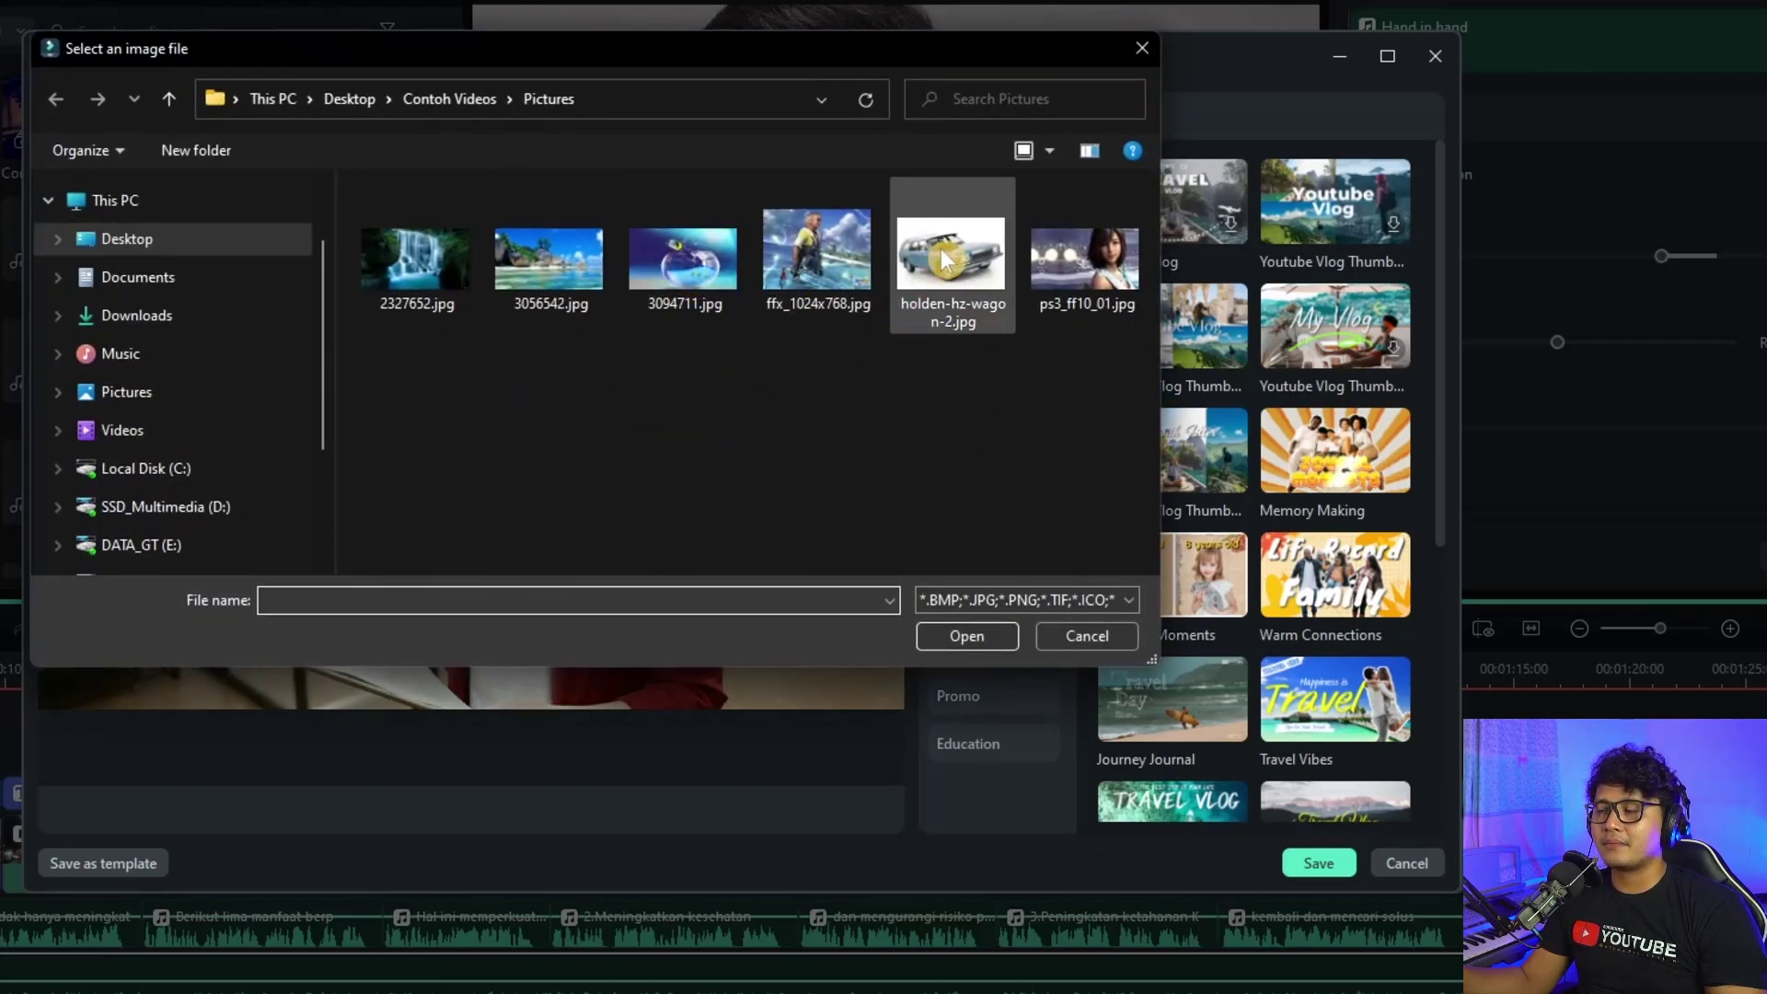
{"action": "left_click", "coordinate": [981, 307]}
{"action": "left_click", "coordinate": [967, 635]}
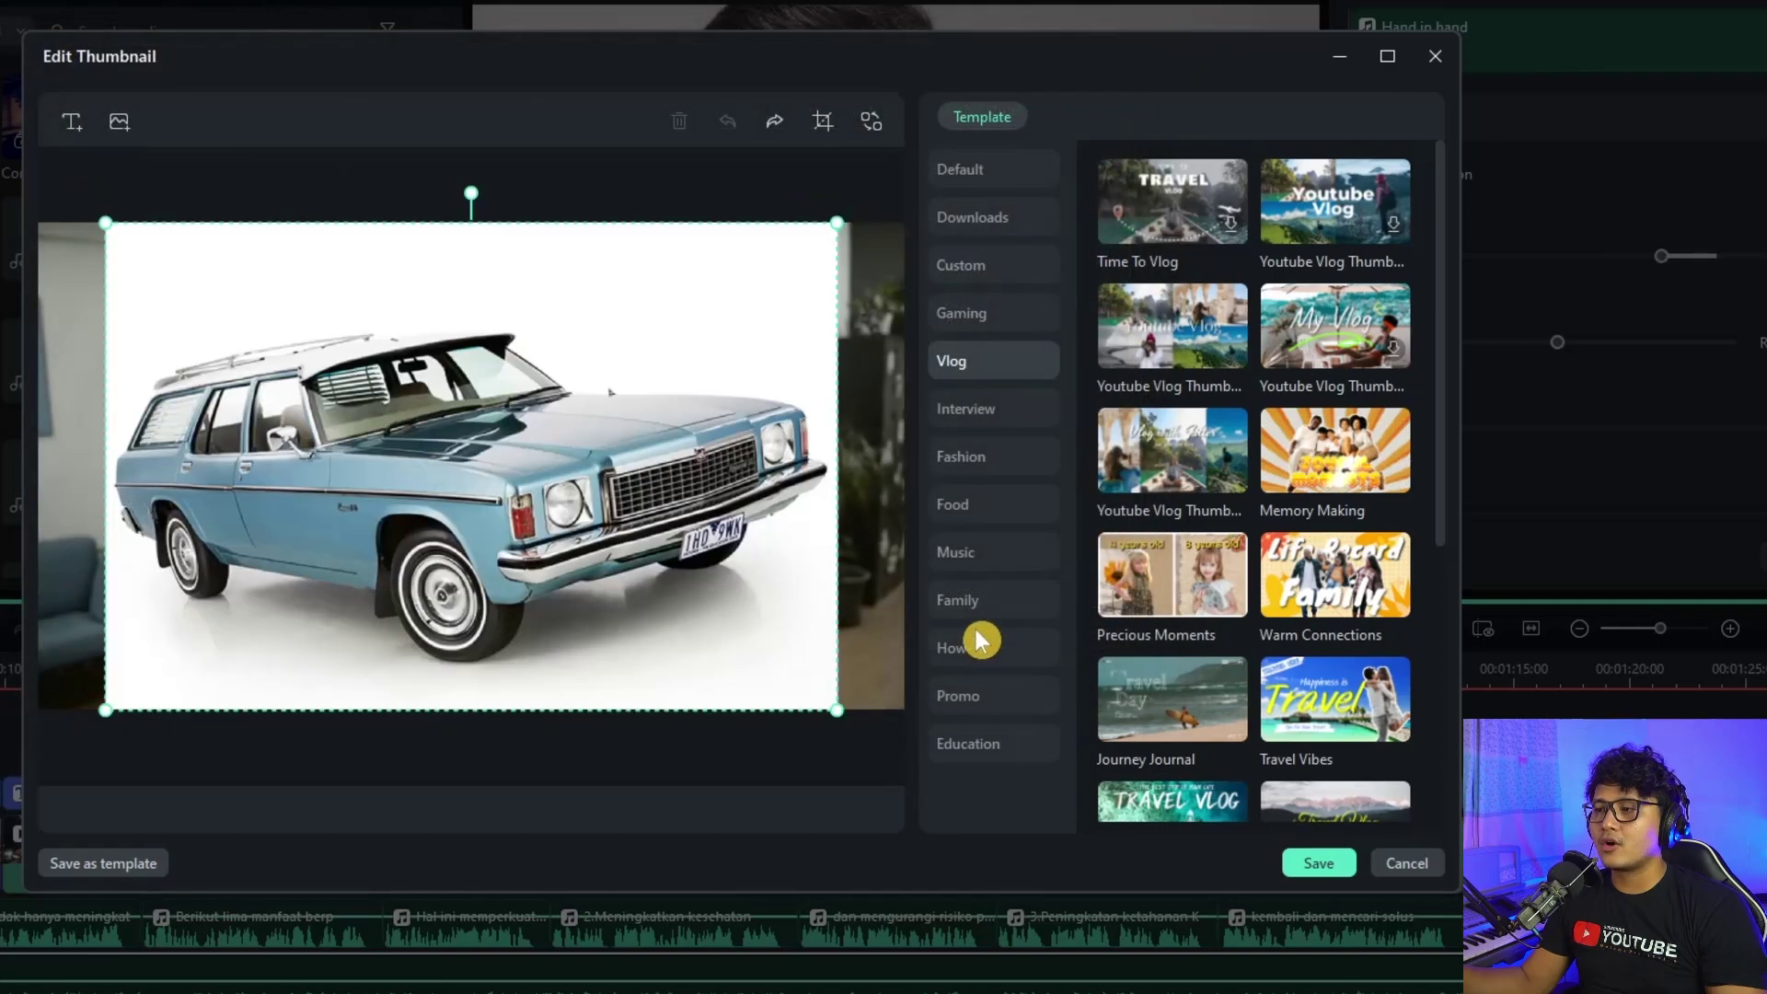
{"action": "left_click_drag", "start_coordinate": [833, 712], "coordinate": [470, 473]}
{"action": "left_click_drag", "start_coordinate": [318, 318], "coordinate": [457, 425]}
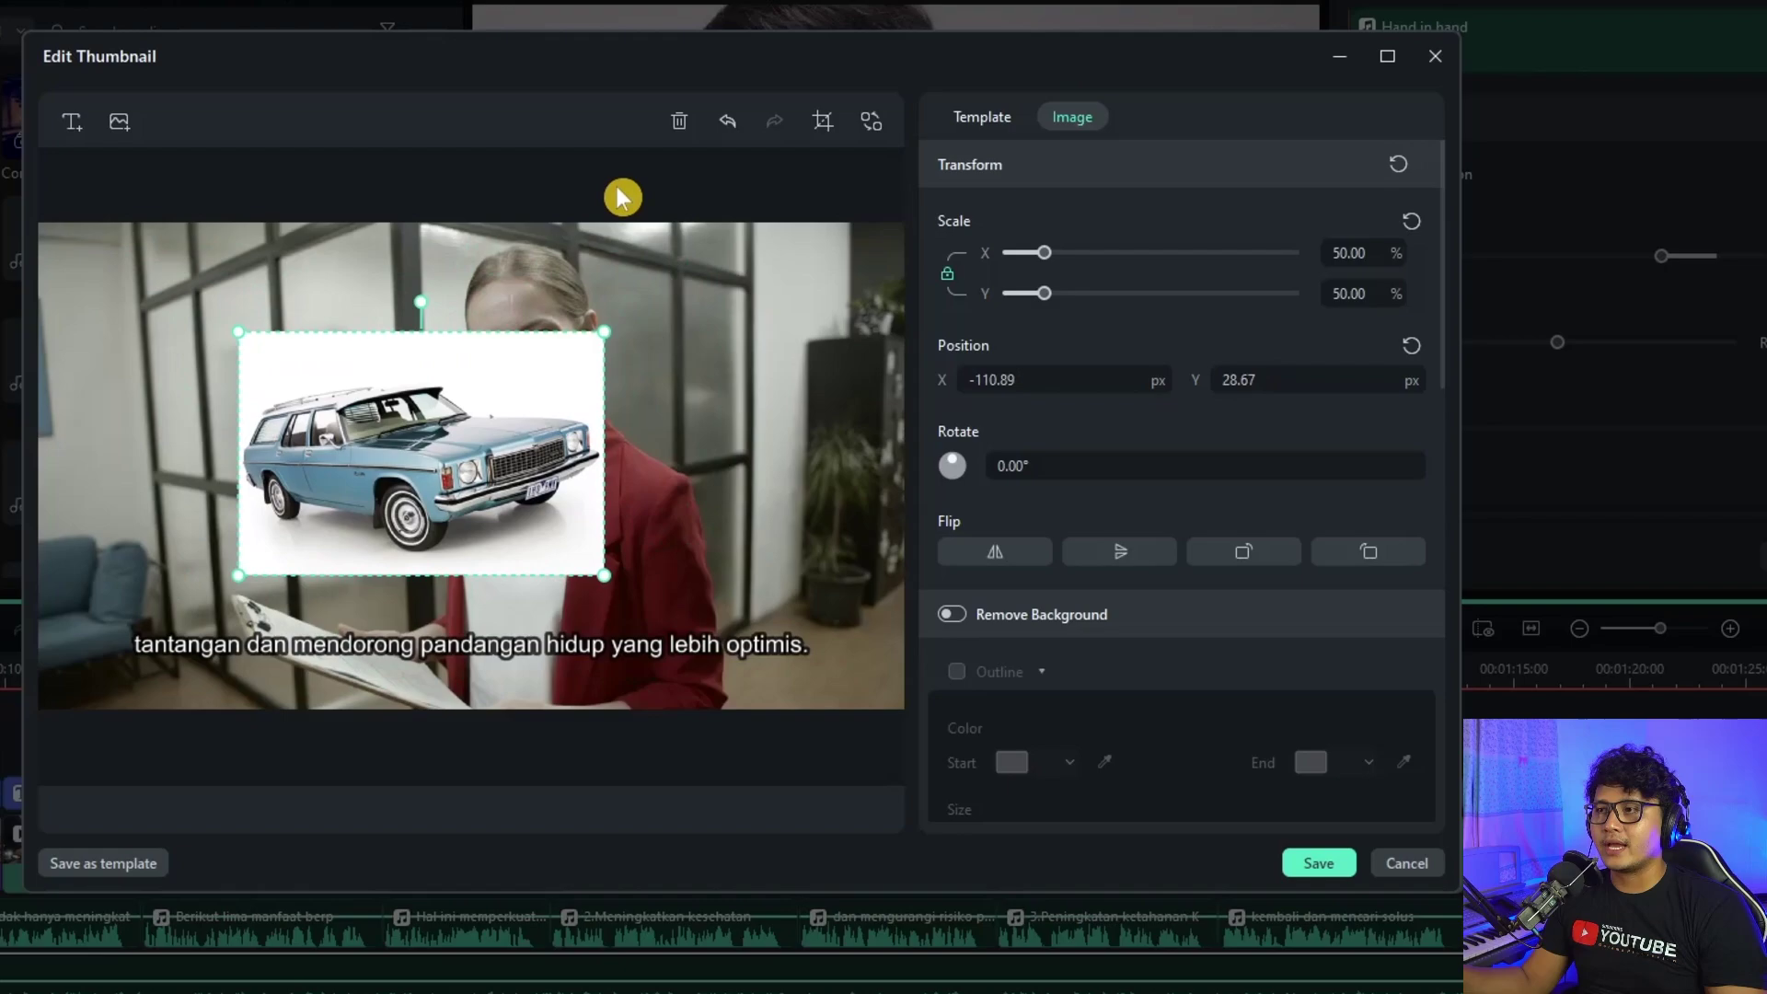
Undo the move, scaling and insertion of the car picture
{"action": "key", "text": "ctrl+z"}
{"action": "key", "text": "ctrl+z"}
{"action": "key", "text": "ctrl+z"}
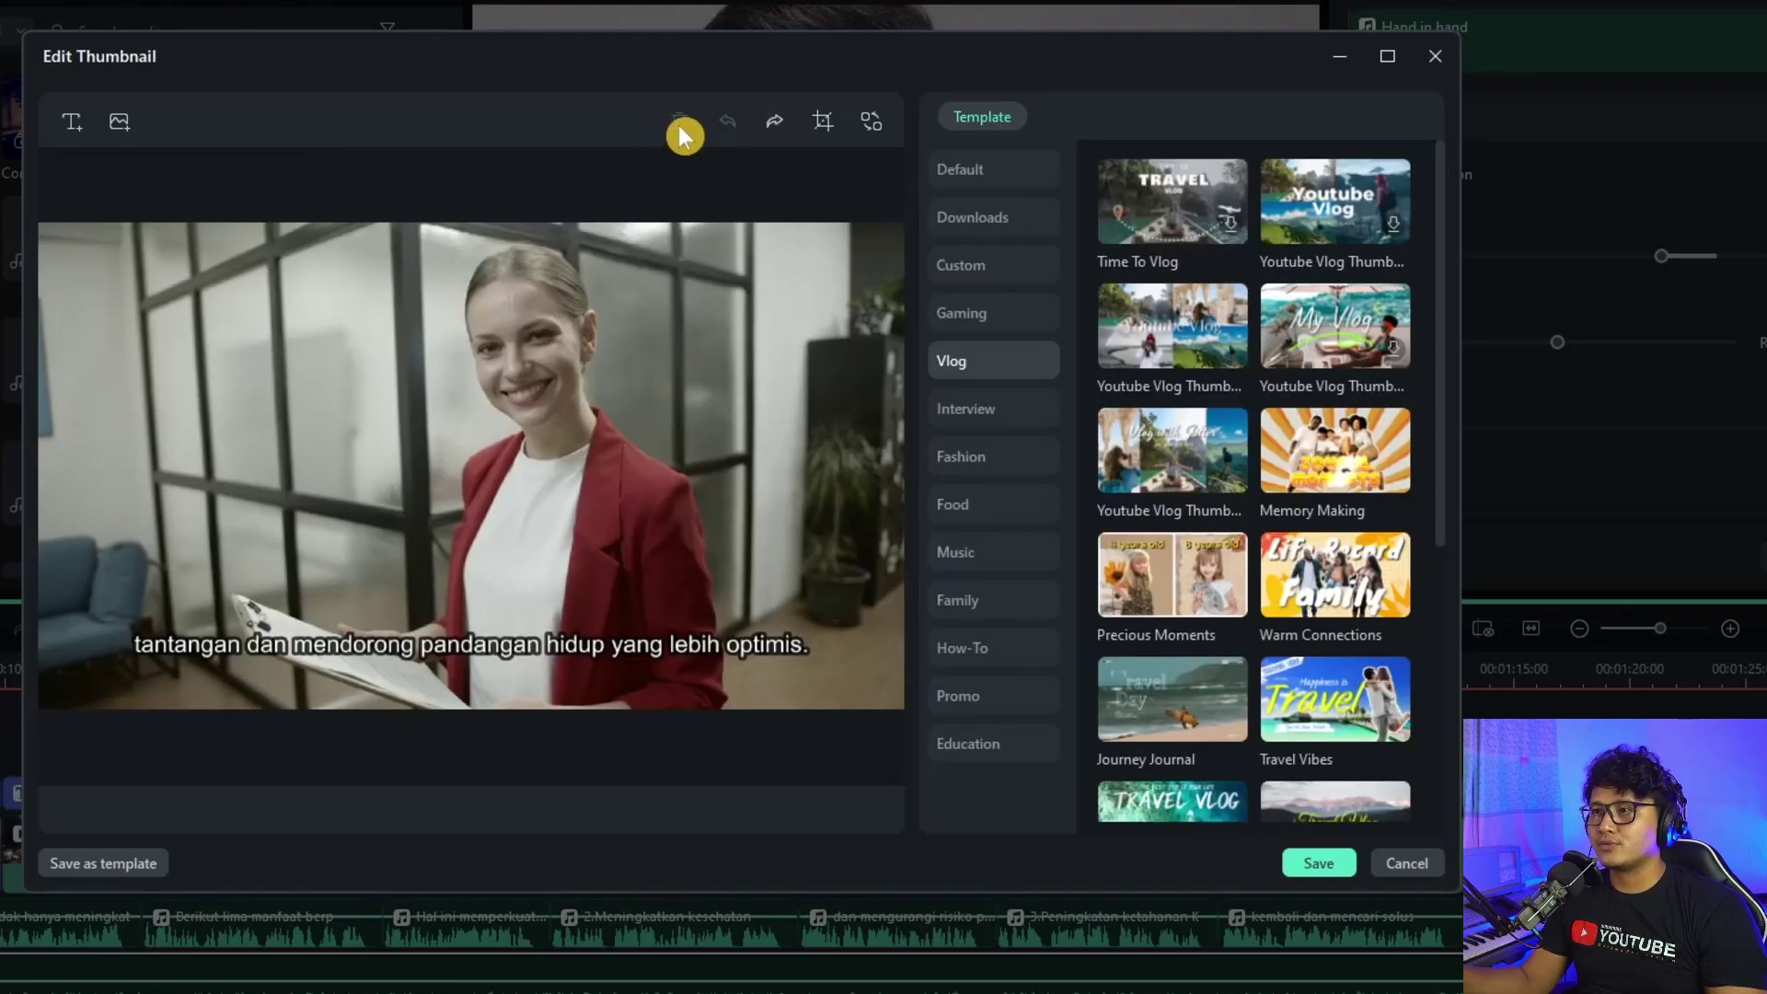
Crop the lower edge of the thumbnail image to just above the subtitle text
{"action": "left_click", "coordinate": [824, 125]}
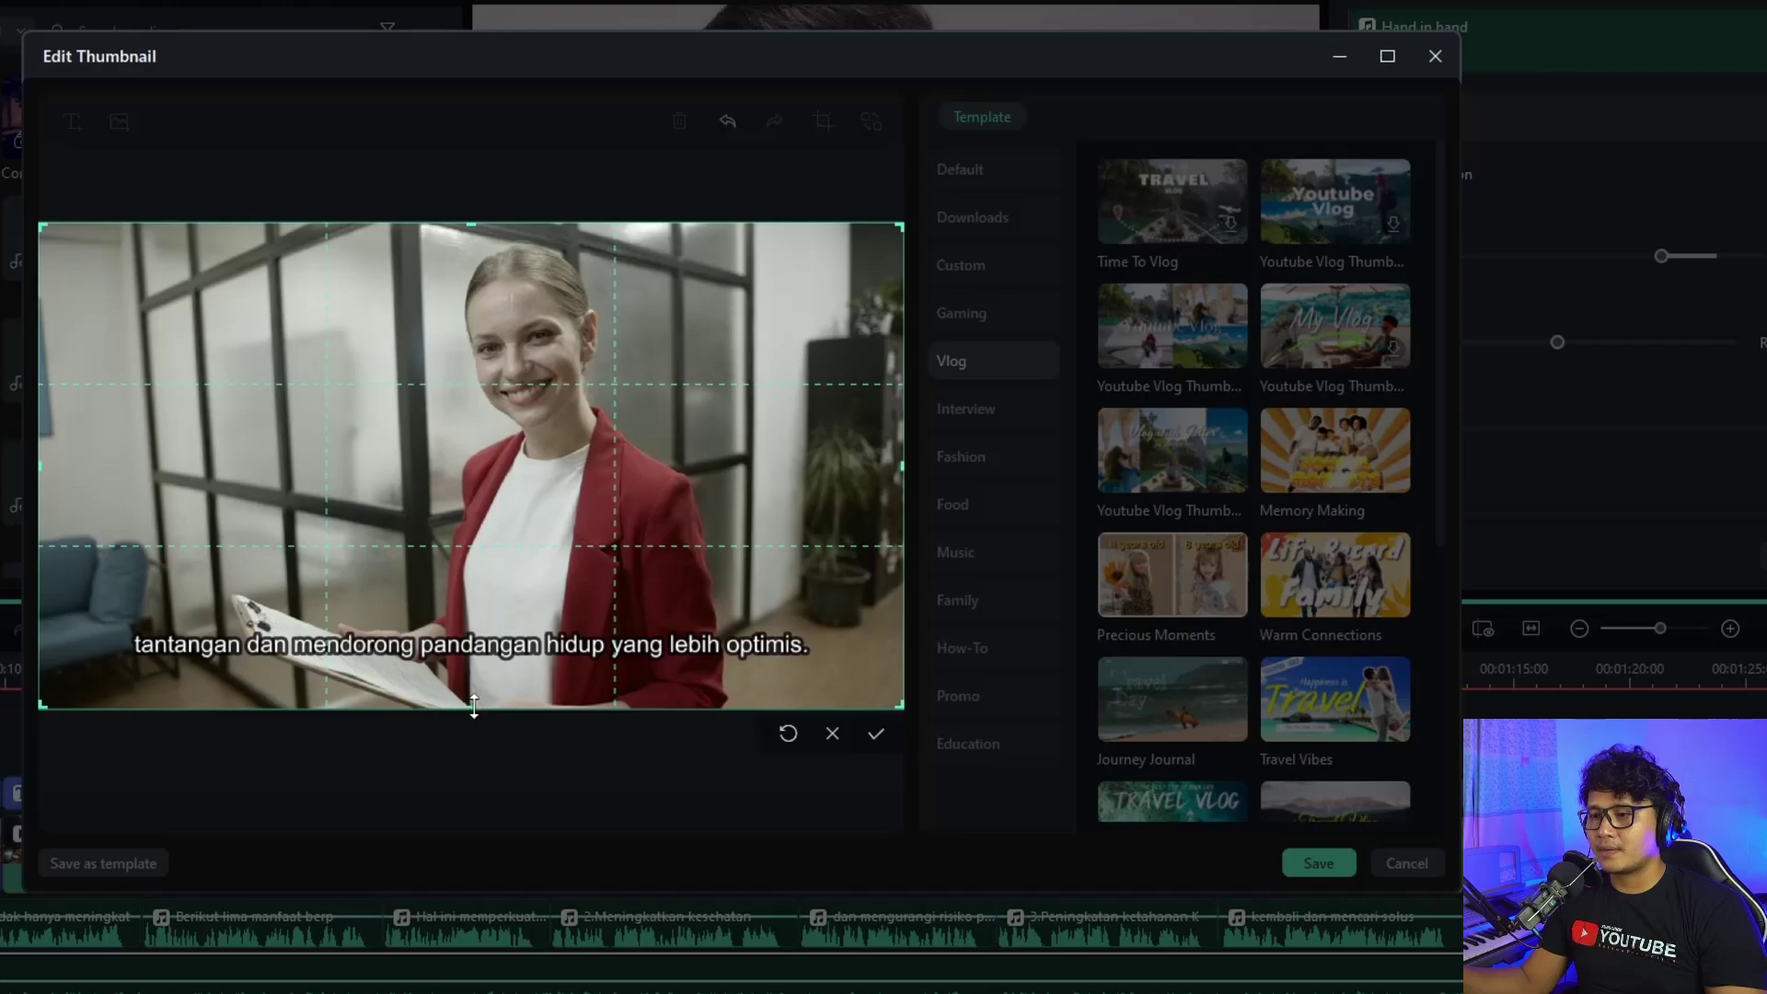
{"action": "left_click_drag", "start_coordinate": [474, 706], "coordinate": [482, 629]}
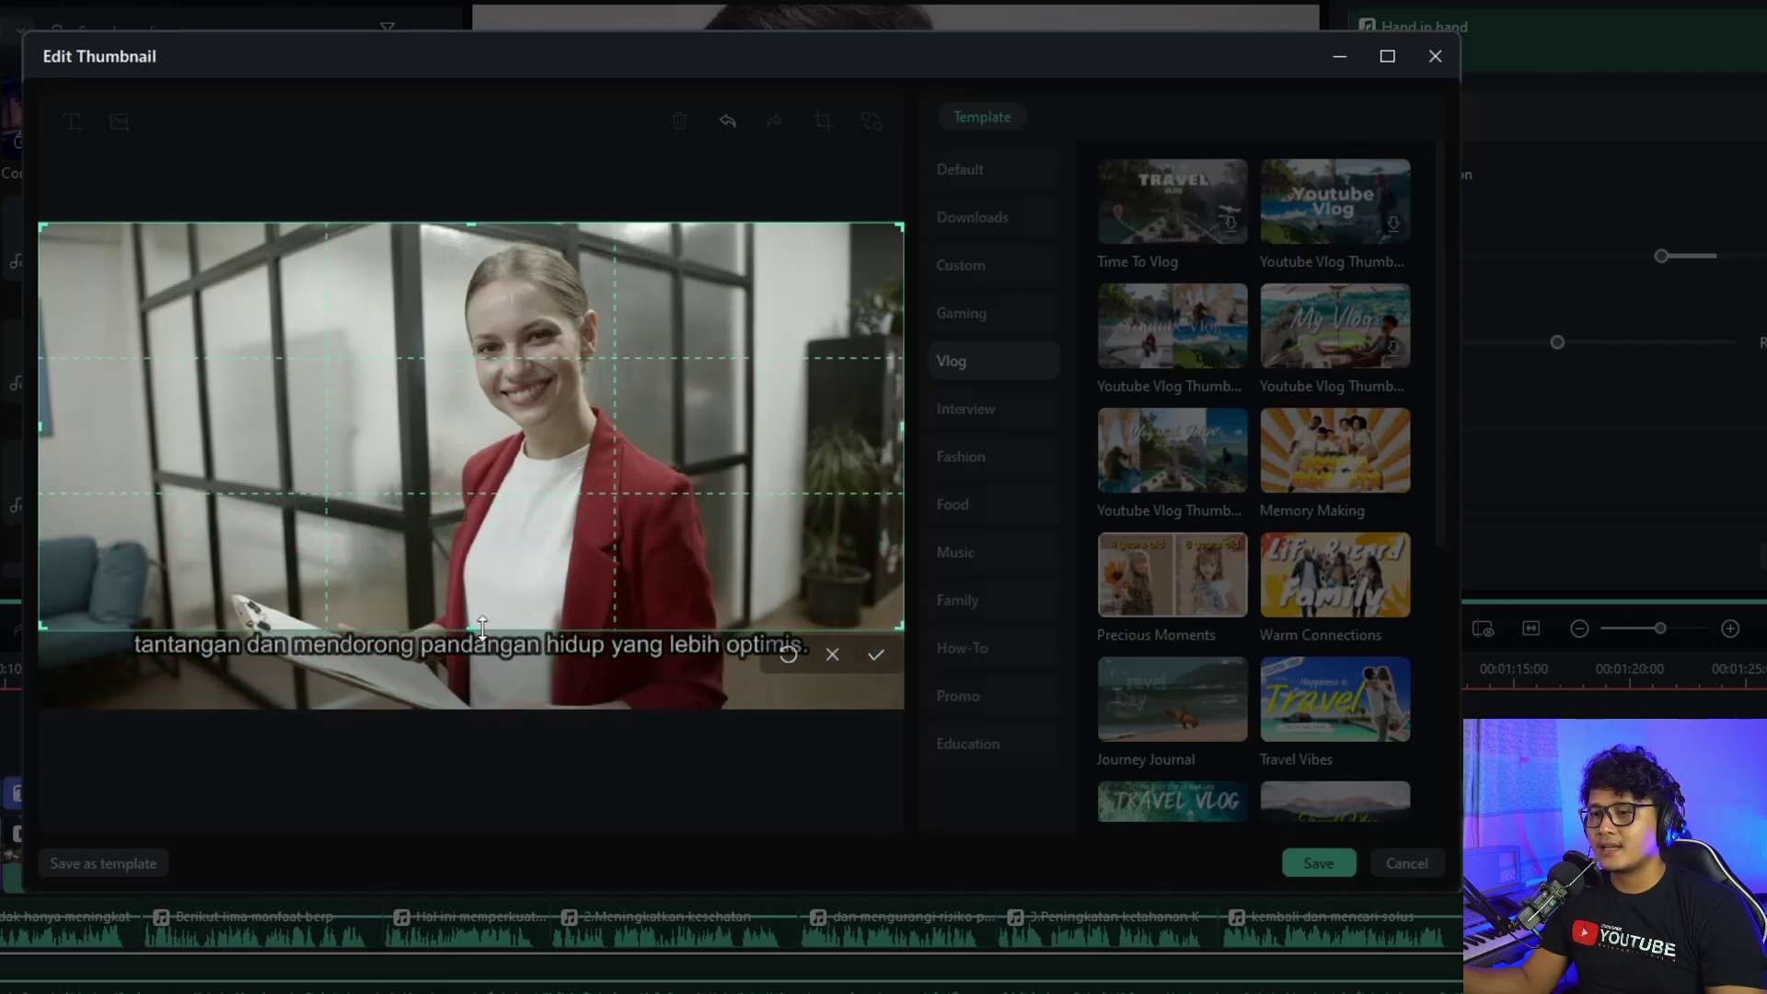
{"action": "left_click", "coordinate": [878, 661]}
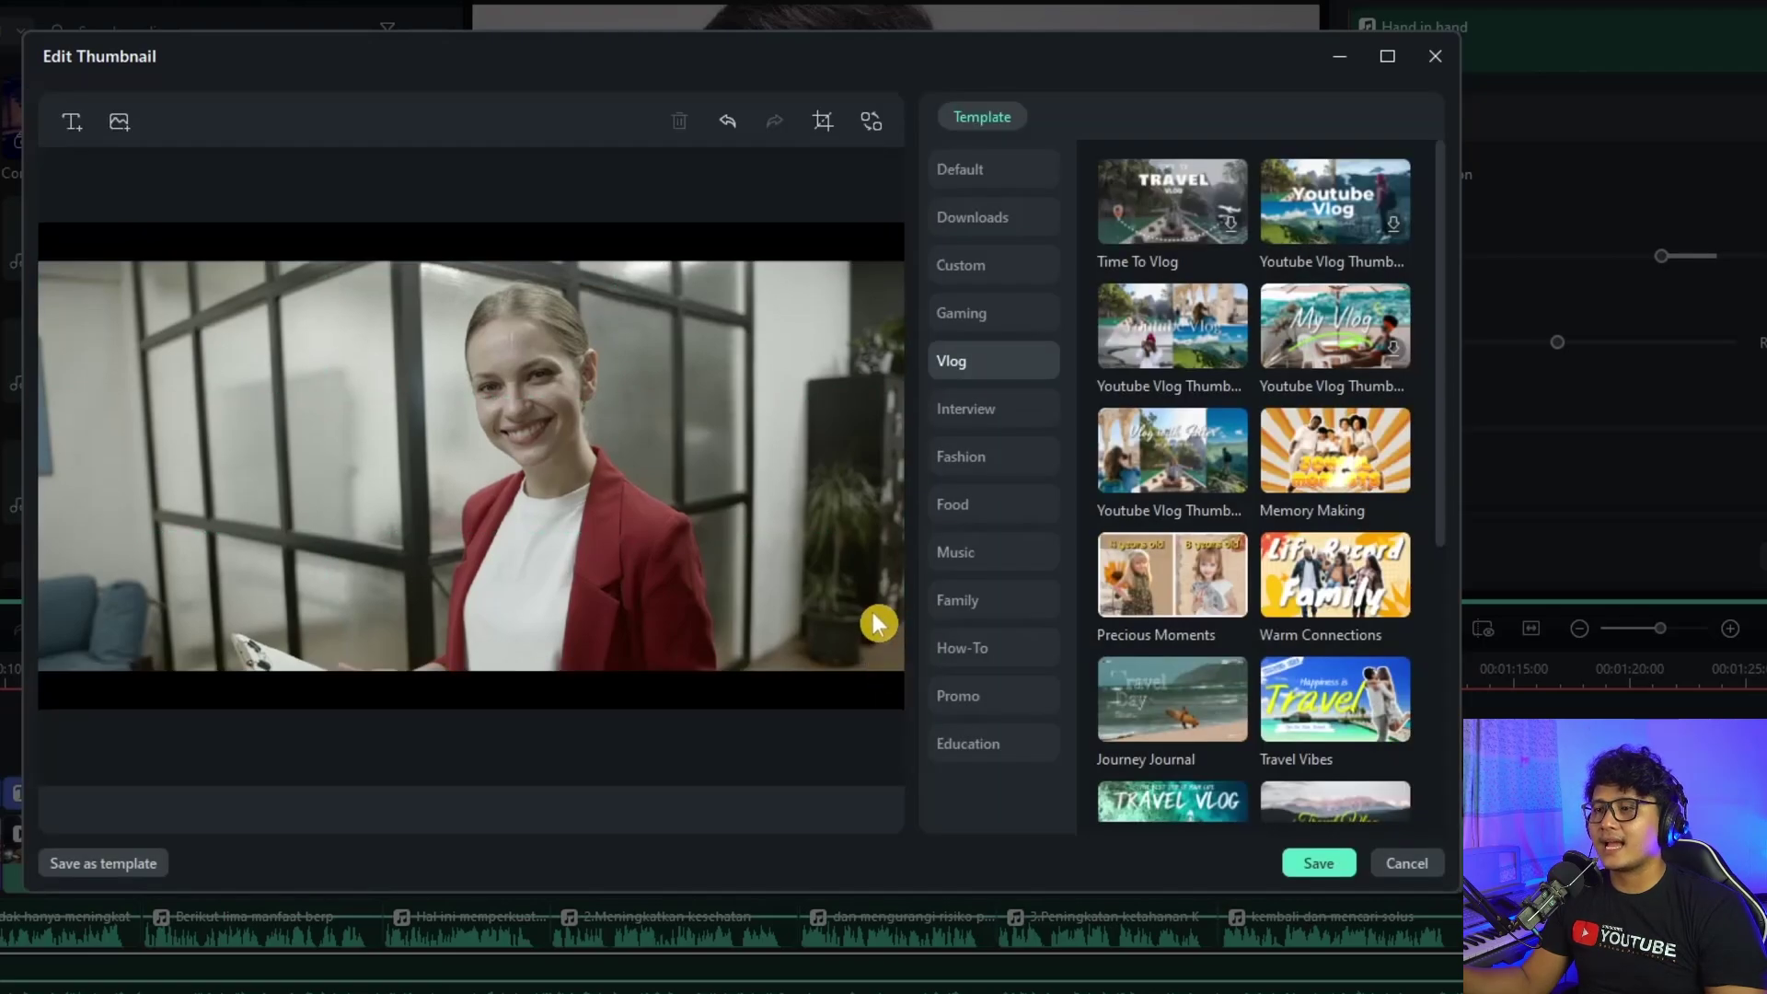
Crop both sides of the thumbnail image inward to frame the woman more closely
{"action": "left_click", "coordinate": [823, 121]}
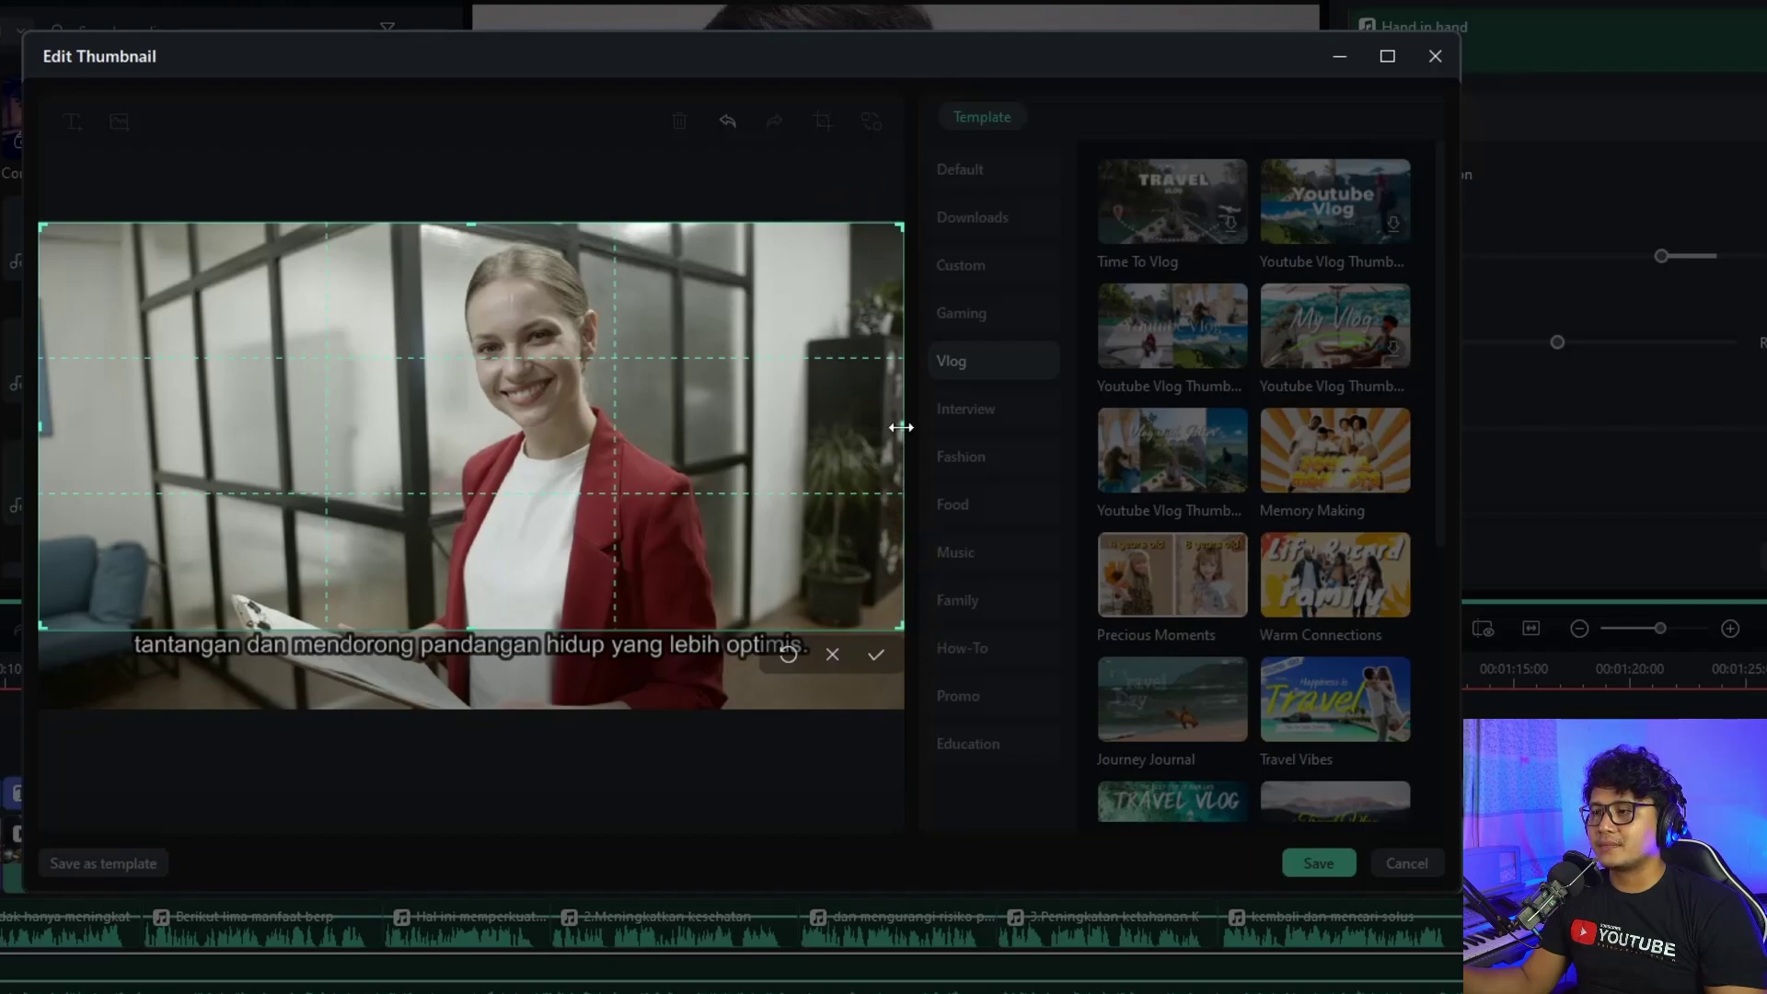
{"action": "left_click_drag", "start_coordinate": [901, 426], "coordinate": [818, 426]}
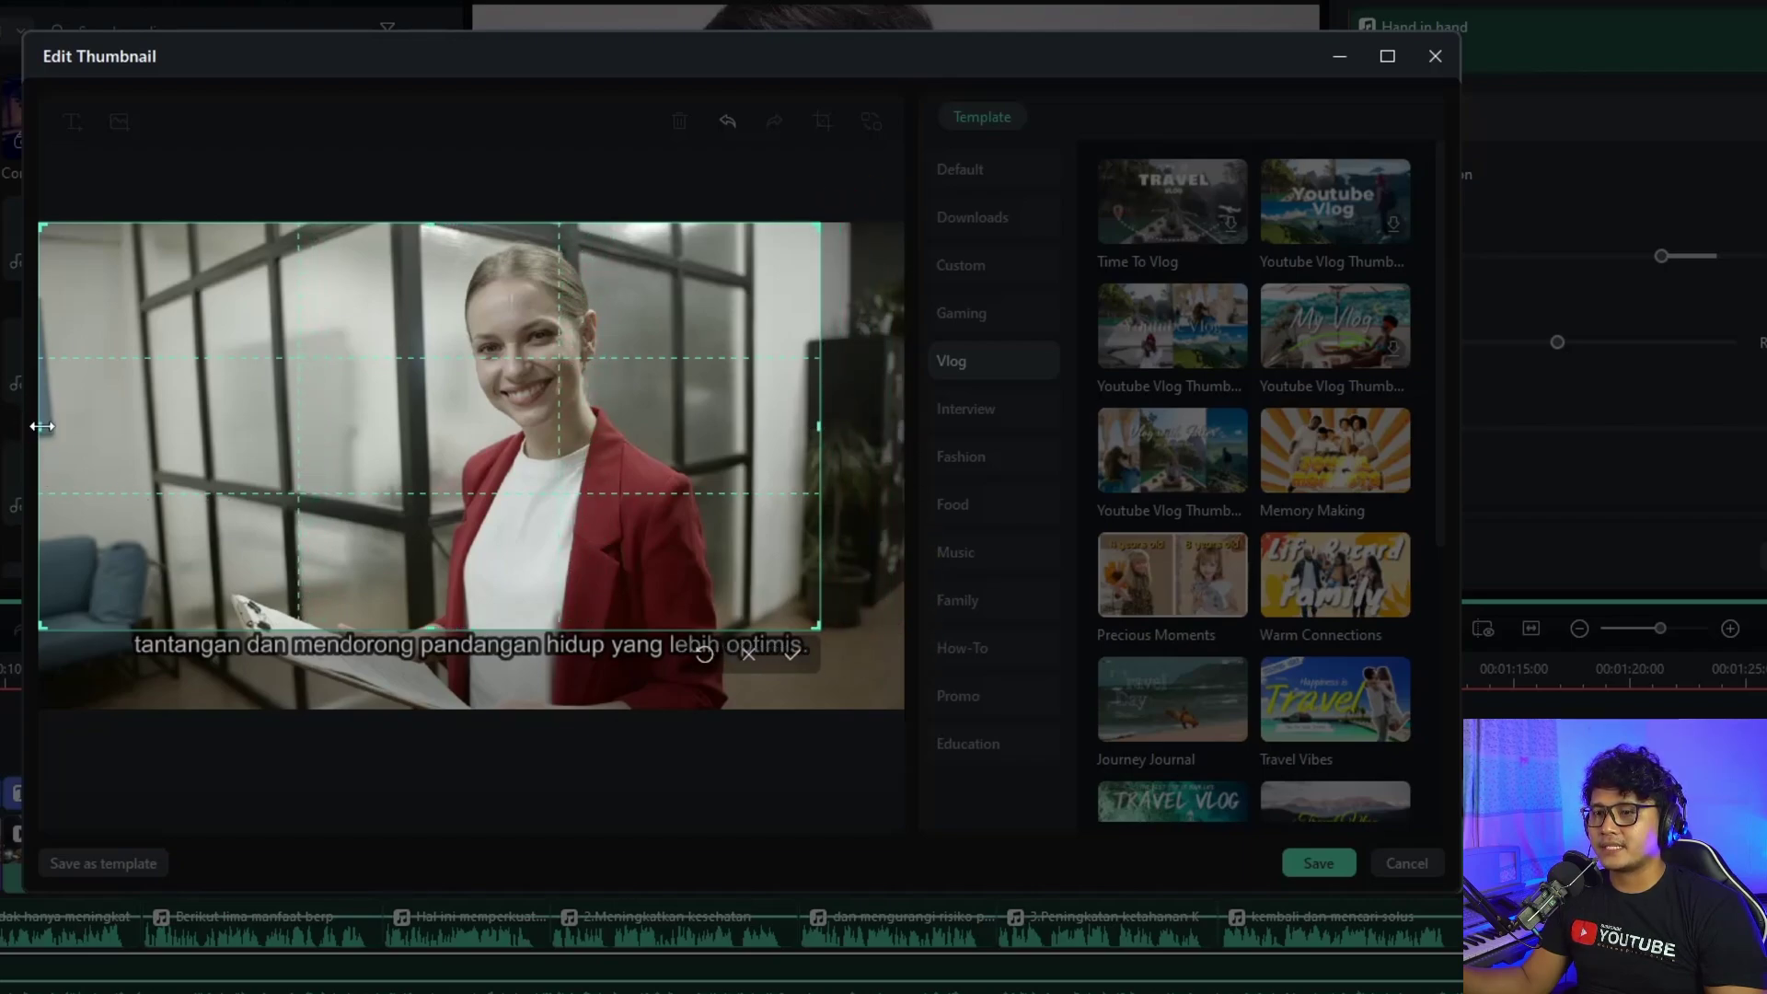
{"action": "left_click_drag", "start_coordinate": [40, 426], "coordinate": [138, 427]}
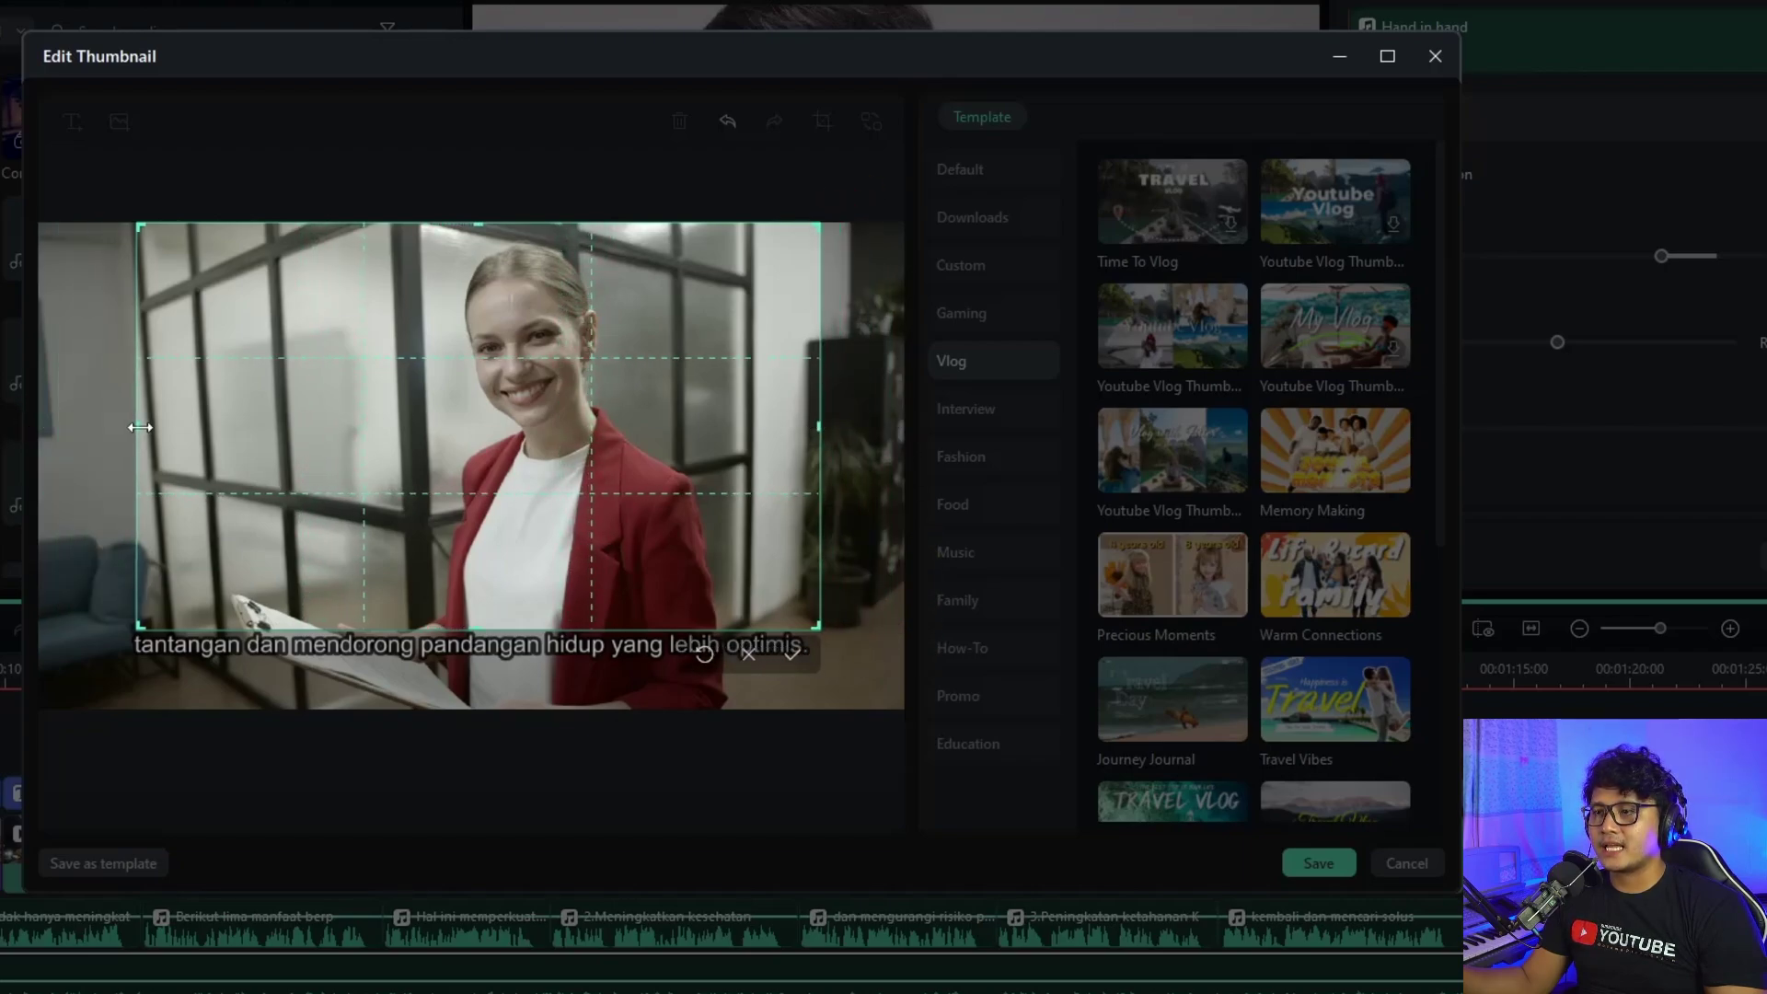
{"action": "left_click", "coordinate": [792, 655]}
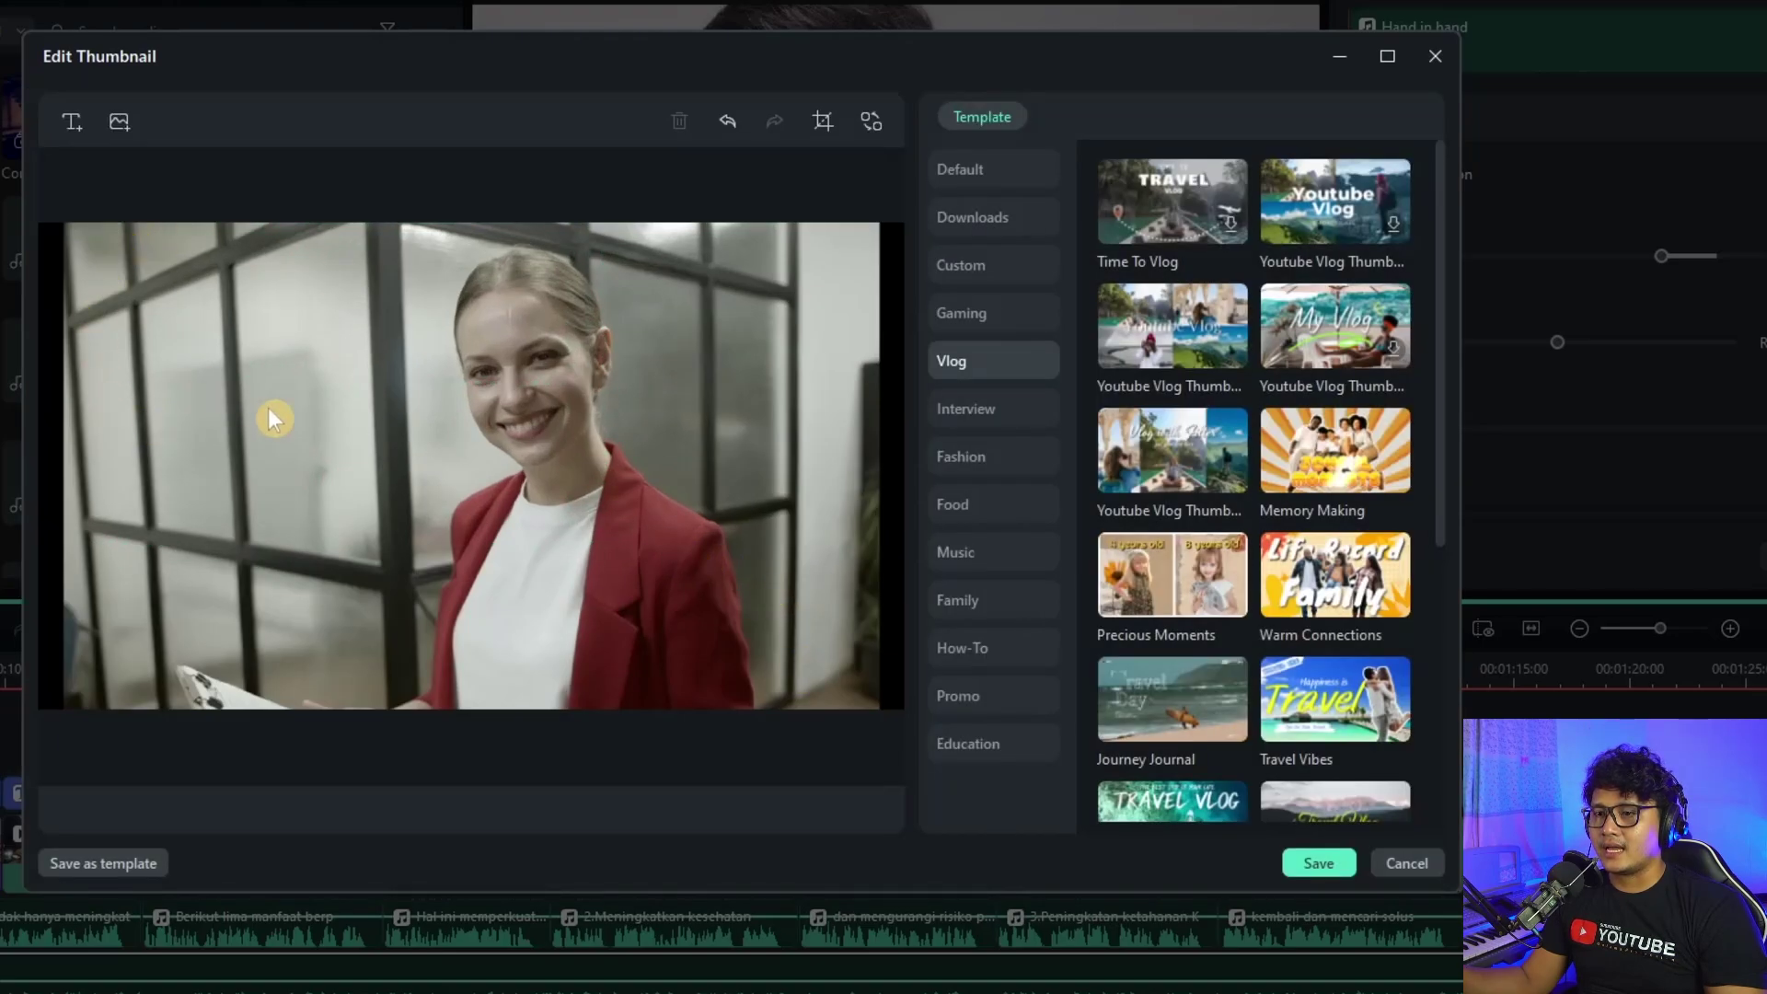
Enlarge the cropped image to 106.14% so it fills the thumbnail frame, and centre it at position X 0, Y 0
{"action": "mouse_move", "coordinate": [360, 454]}
{"action": "left_mouse_down"}
{"action": "mouse_move", "coordinate": [315, 443]}
{"action": "mouse_move", "coordinate": [331, 443]}
{"action": "left_mouse_up"}
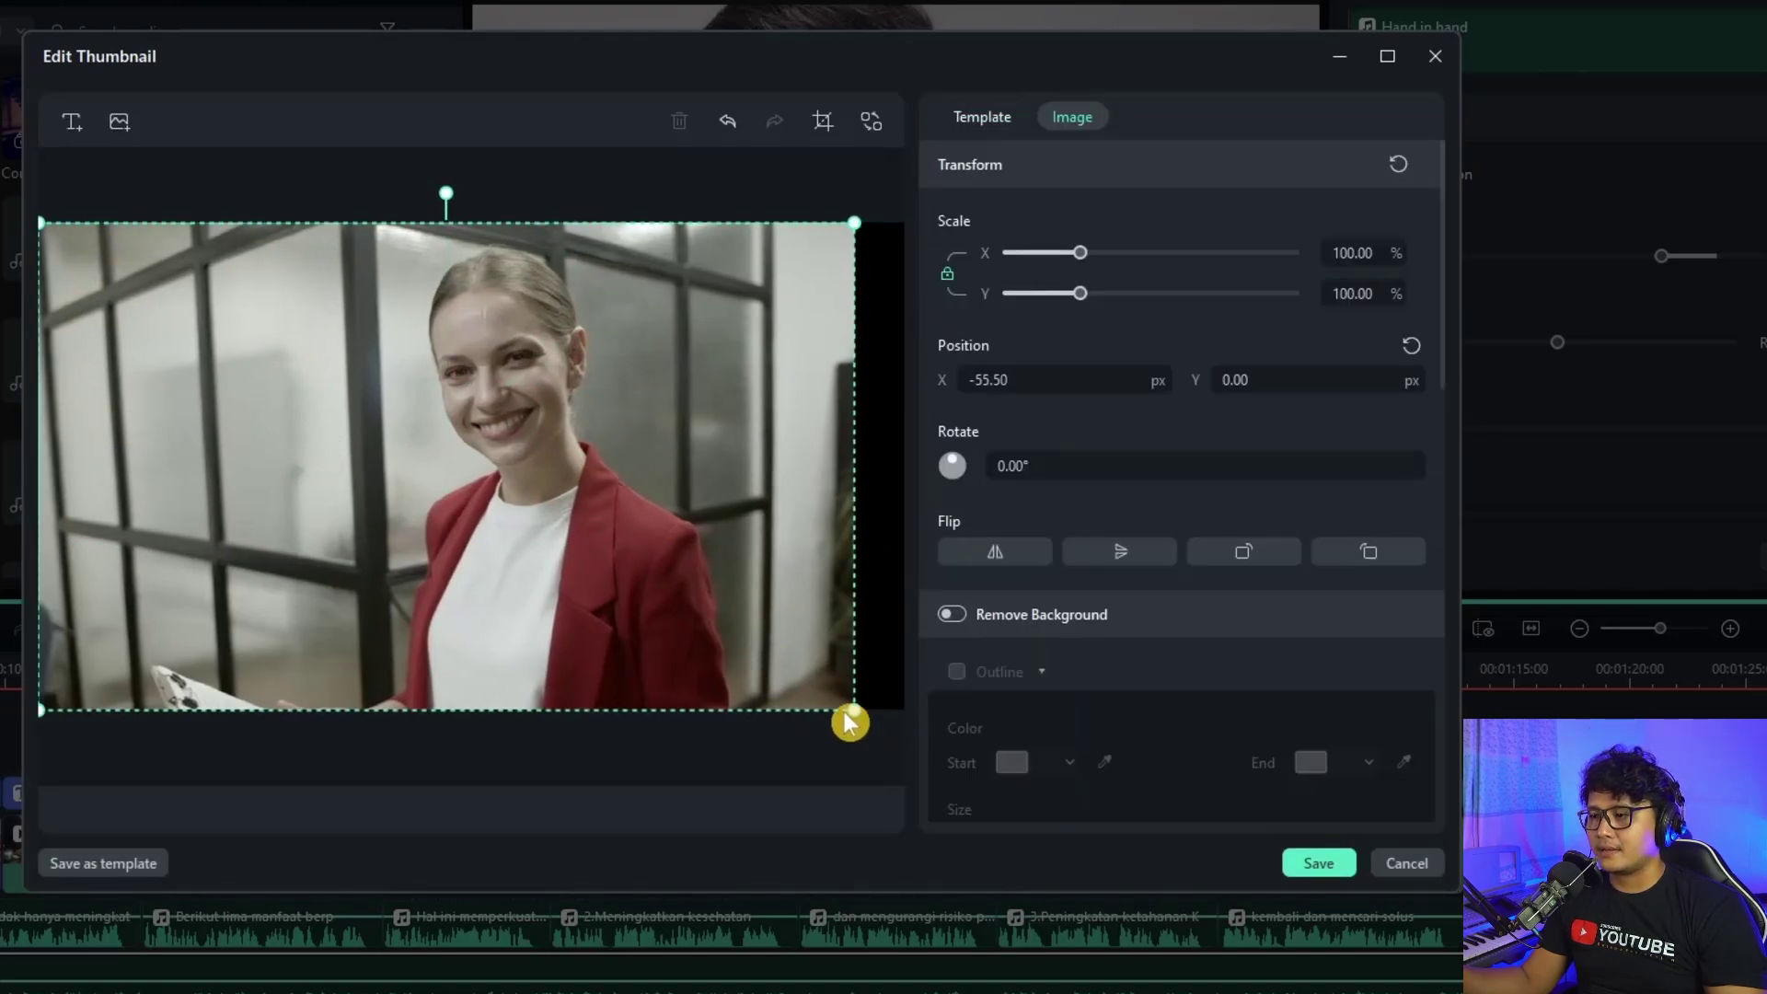
{"action": "left_click_drag", "start_coordinate": [847, 722], "coordinate": [899, 737]}
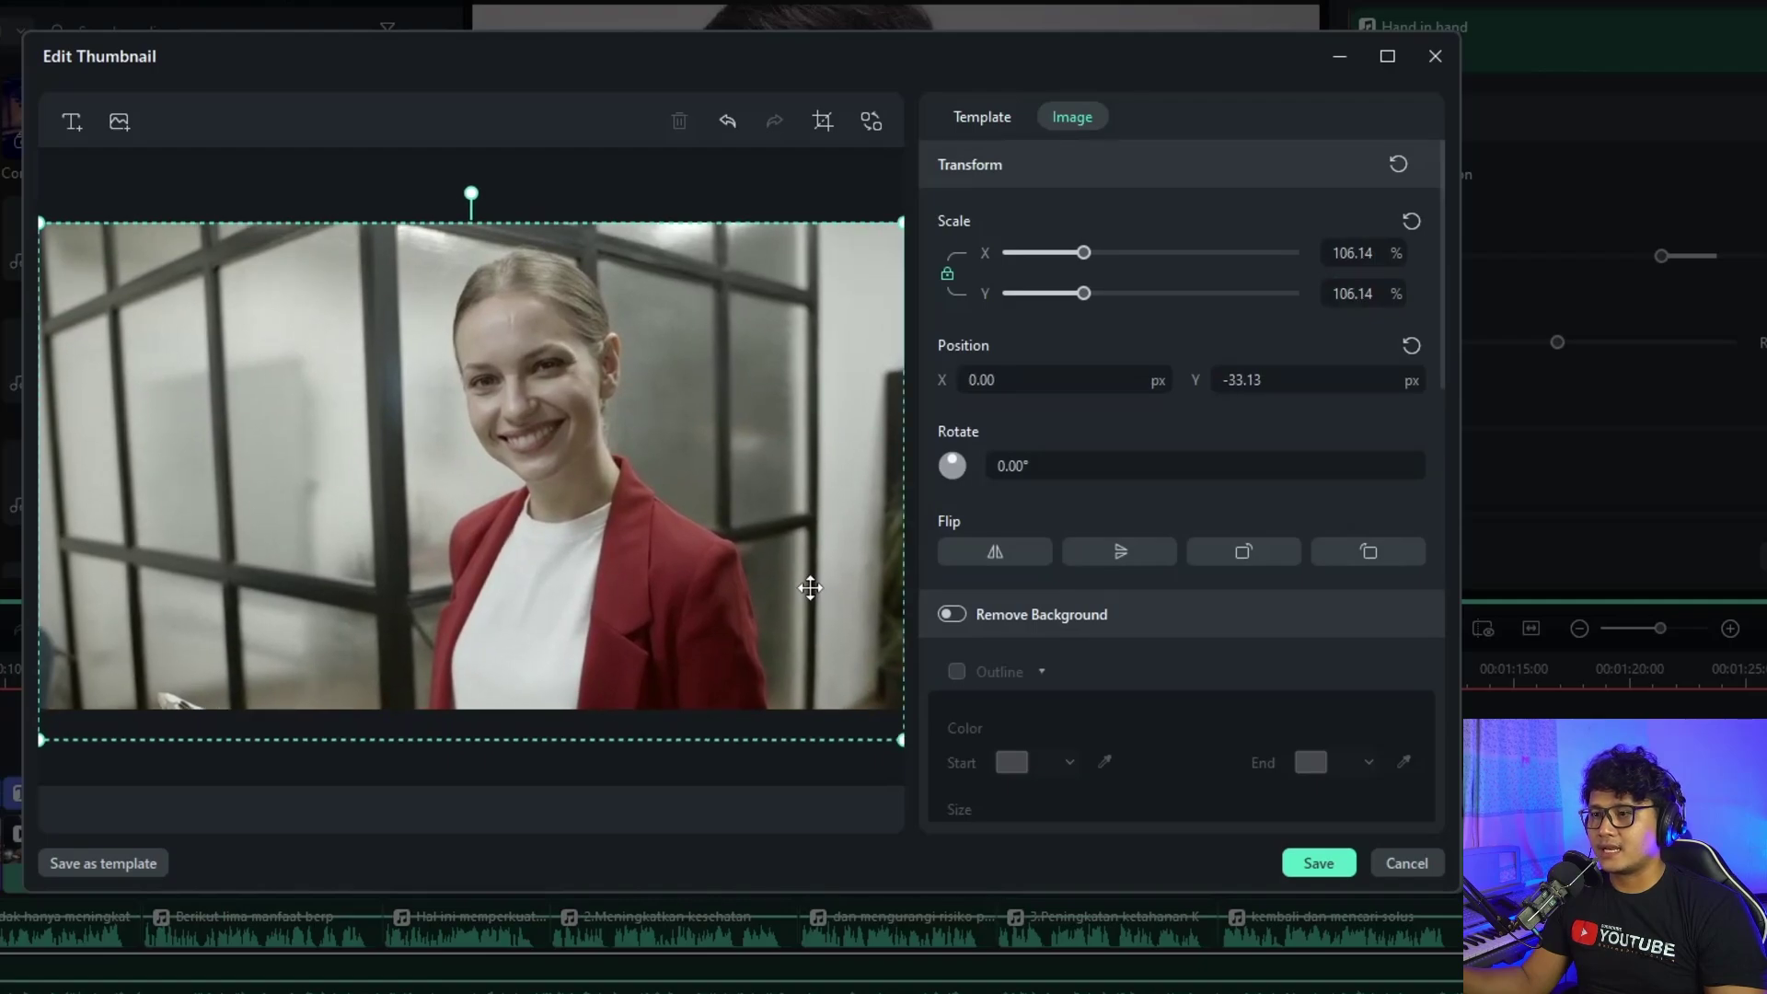
{"action": "mouse_move", "coordinate": [809, 588]}
{"action": "left_mouse_down"}
{"action": "mouse_move", "coordinate": [804, 493]}
{"action": "mouse_move", "coordinate": [810, 570]}
{"action": "left_mouse_up"}
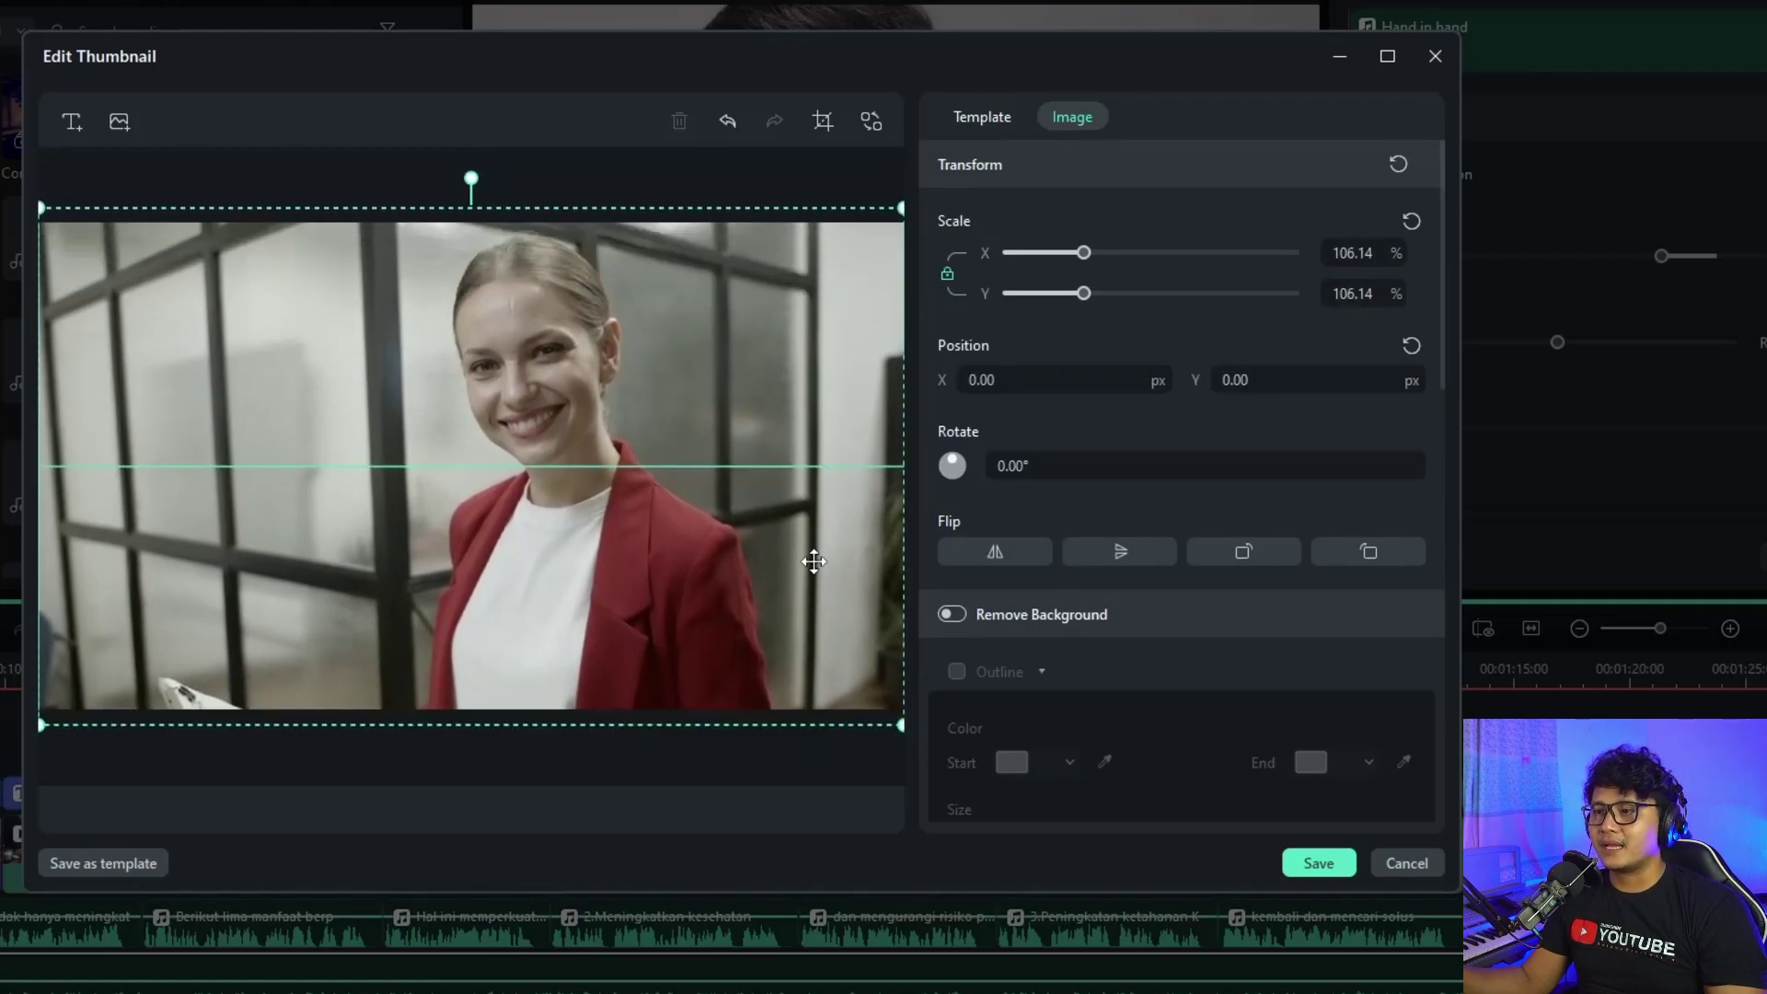
Replace the thumbnail image with the video frame of the woman resting her chin on her hand, and undo that replacement
{"action": "left_click", "coordinate": [870, 121]}
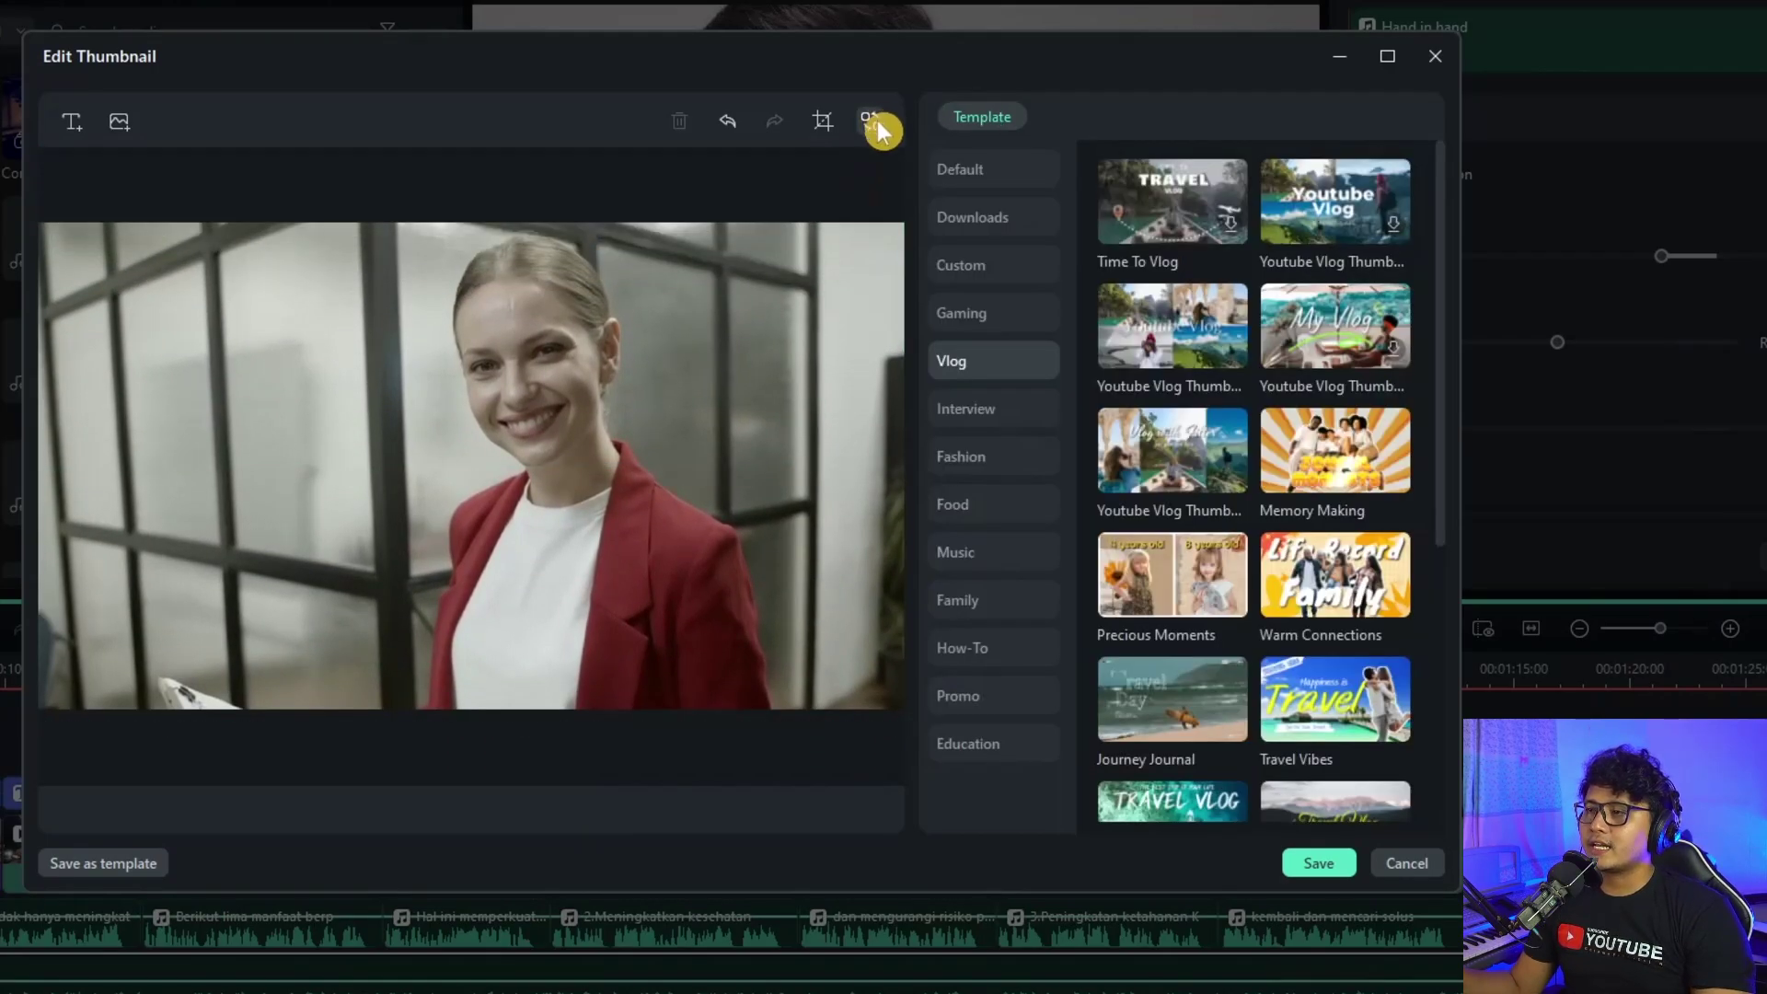
{"action": "left_click", "coordinate": [877, 121]}
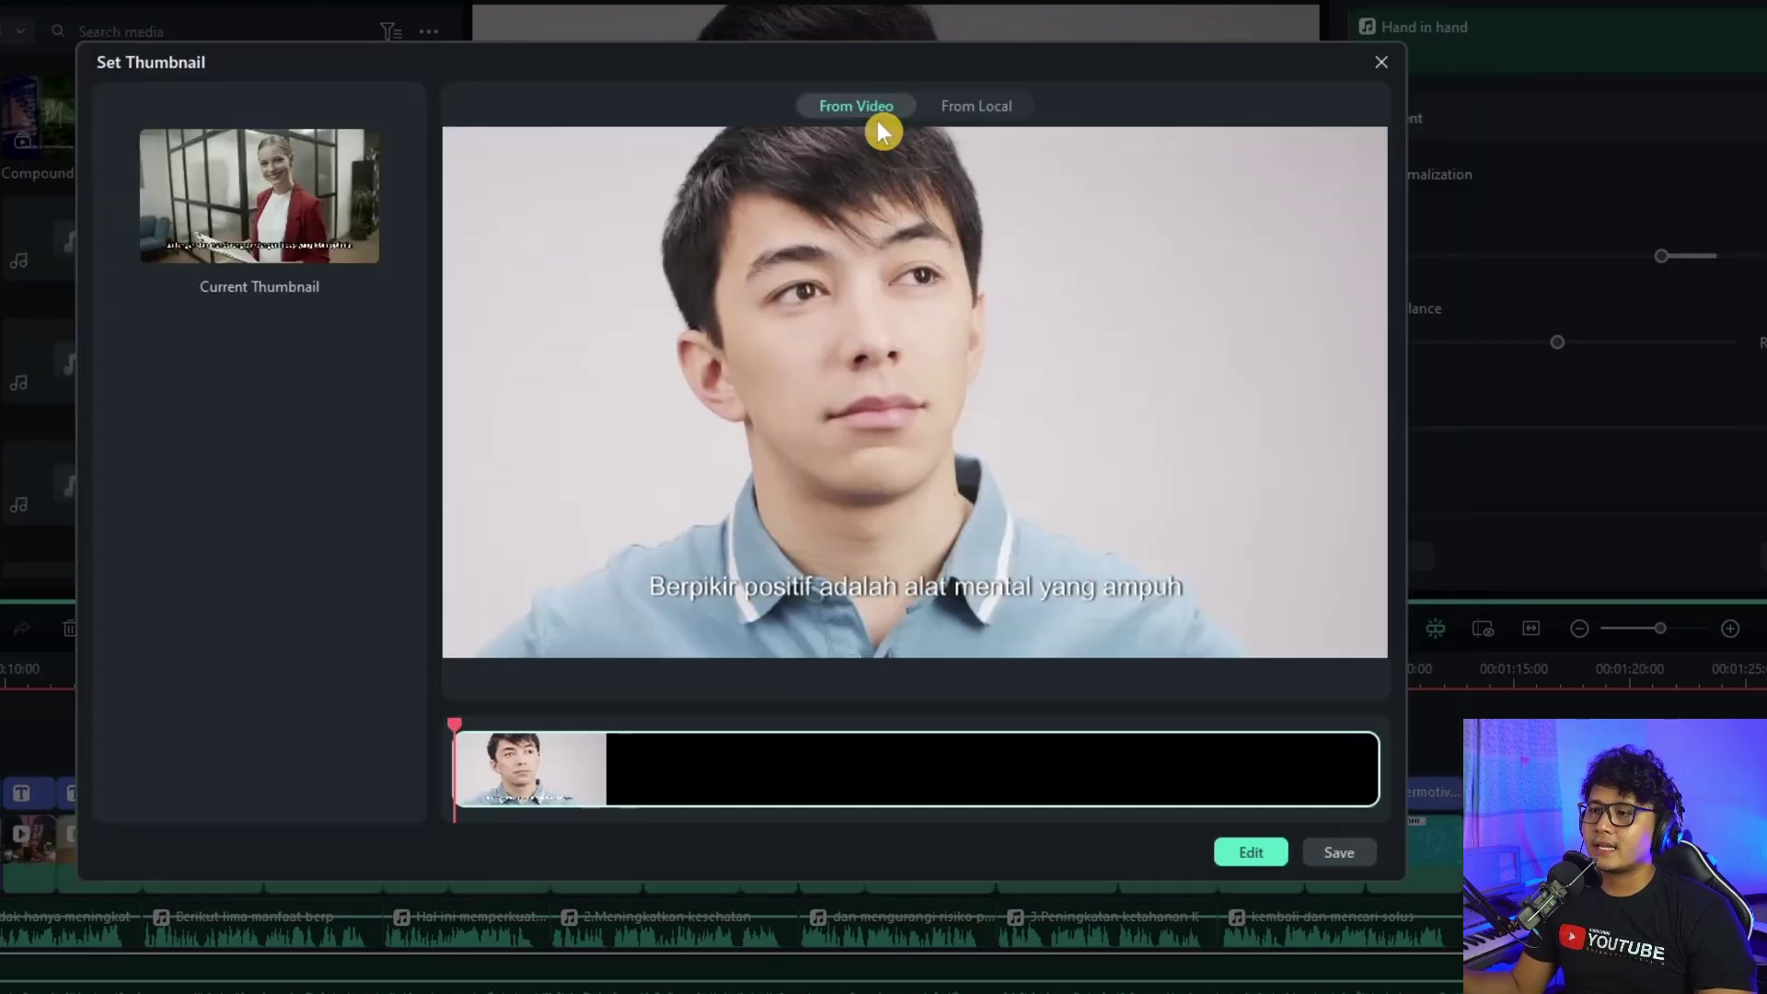
{"action": "left_click", "coordinate": [631, 736]}
{"action": "left_click", "coordinate": [909, 773]}
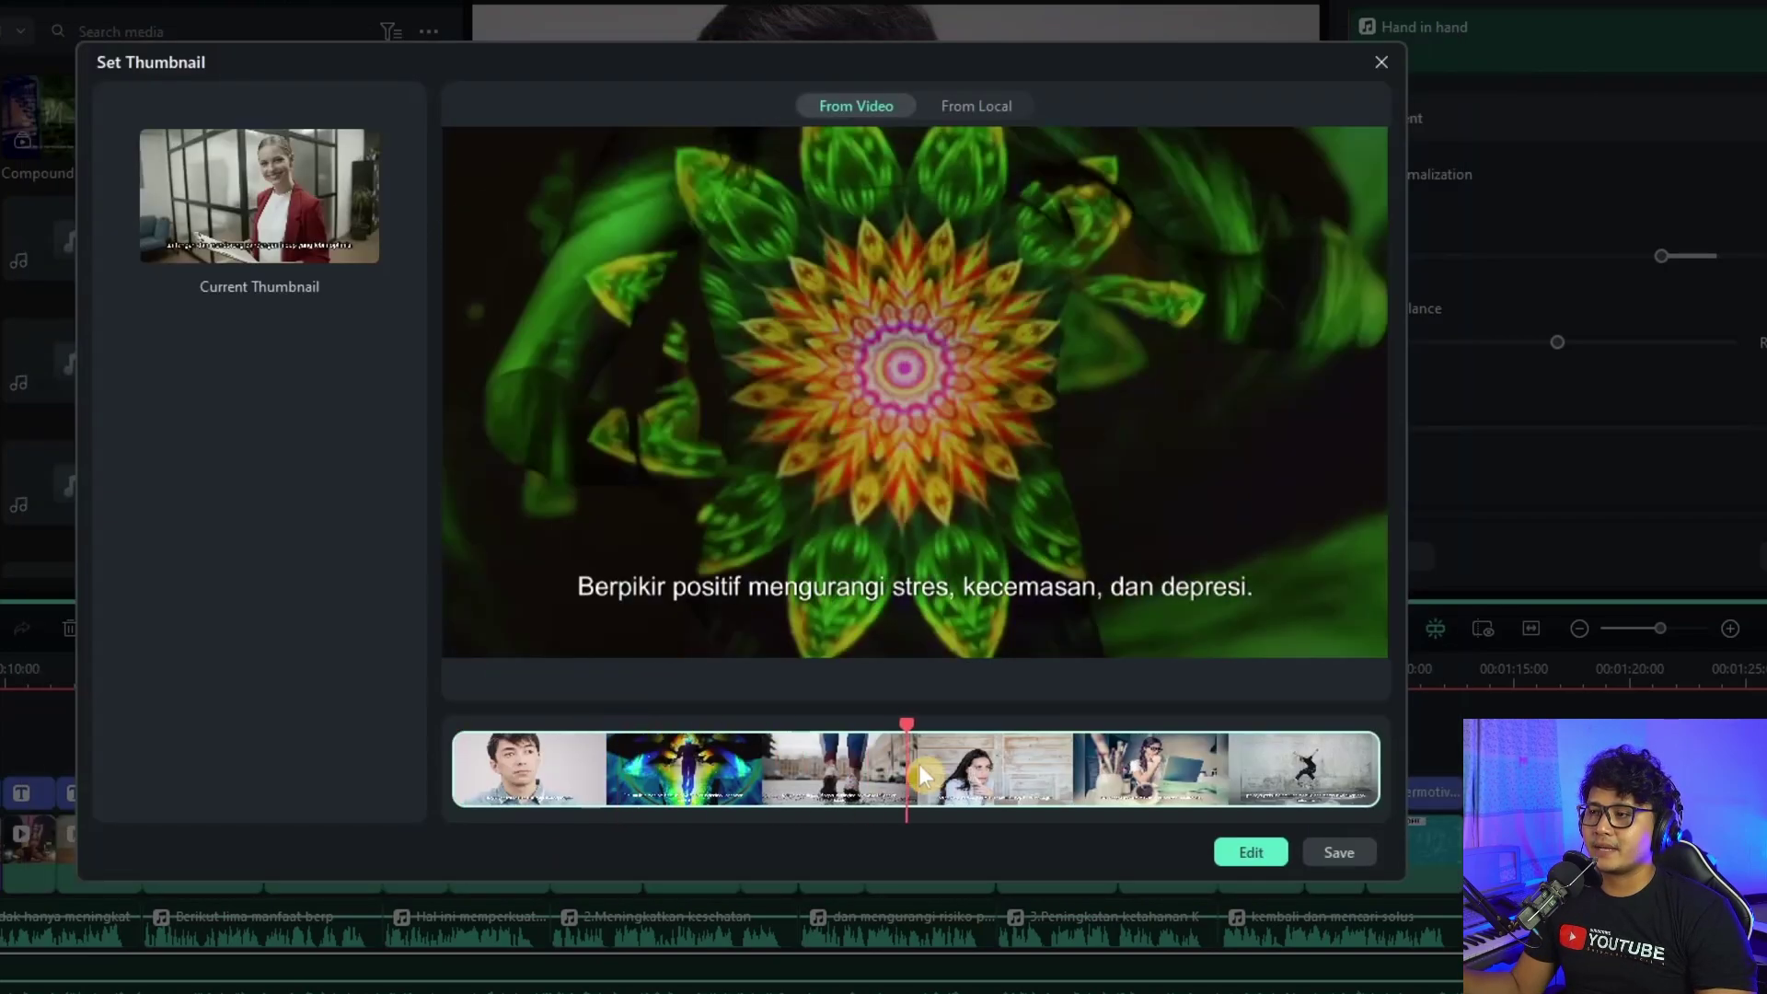
{"action": "mouse_move", "coordinate": [923, 776]}
{"action": "left_mouse_down"}
{"action": "mouse_move", "coordinate": [1156, 769]}
{"action": "mouse_move", "coordinate": [1092, 763]}
{"action": "mouse_move", "coordinate": [933, 804]}
{"action": "left_mouse_up"}
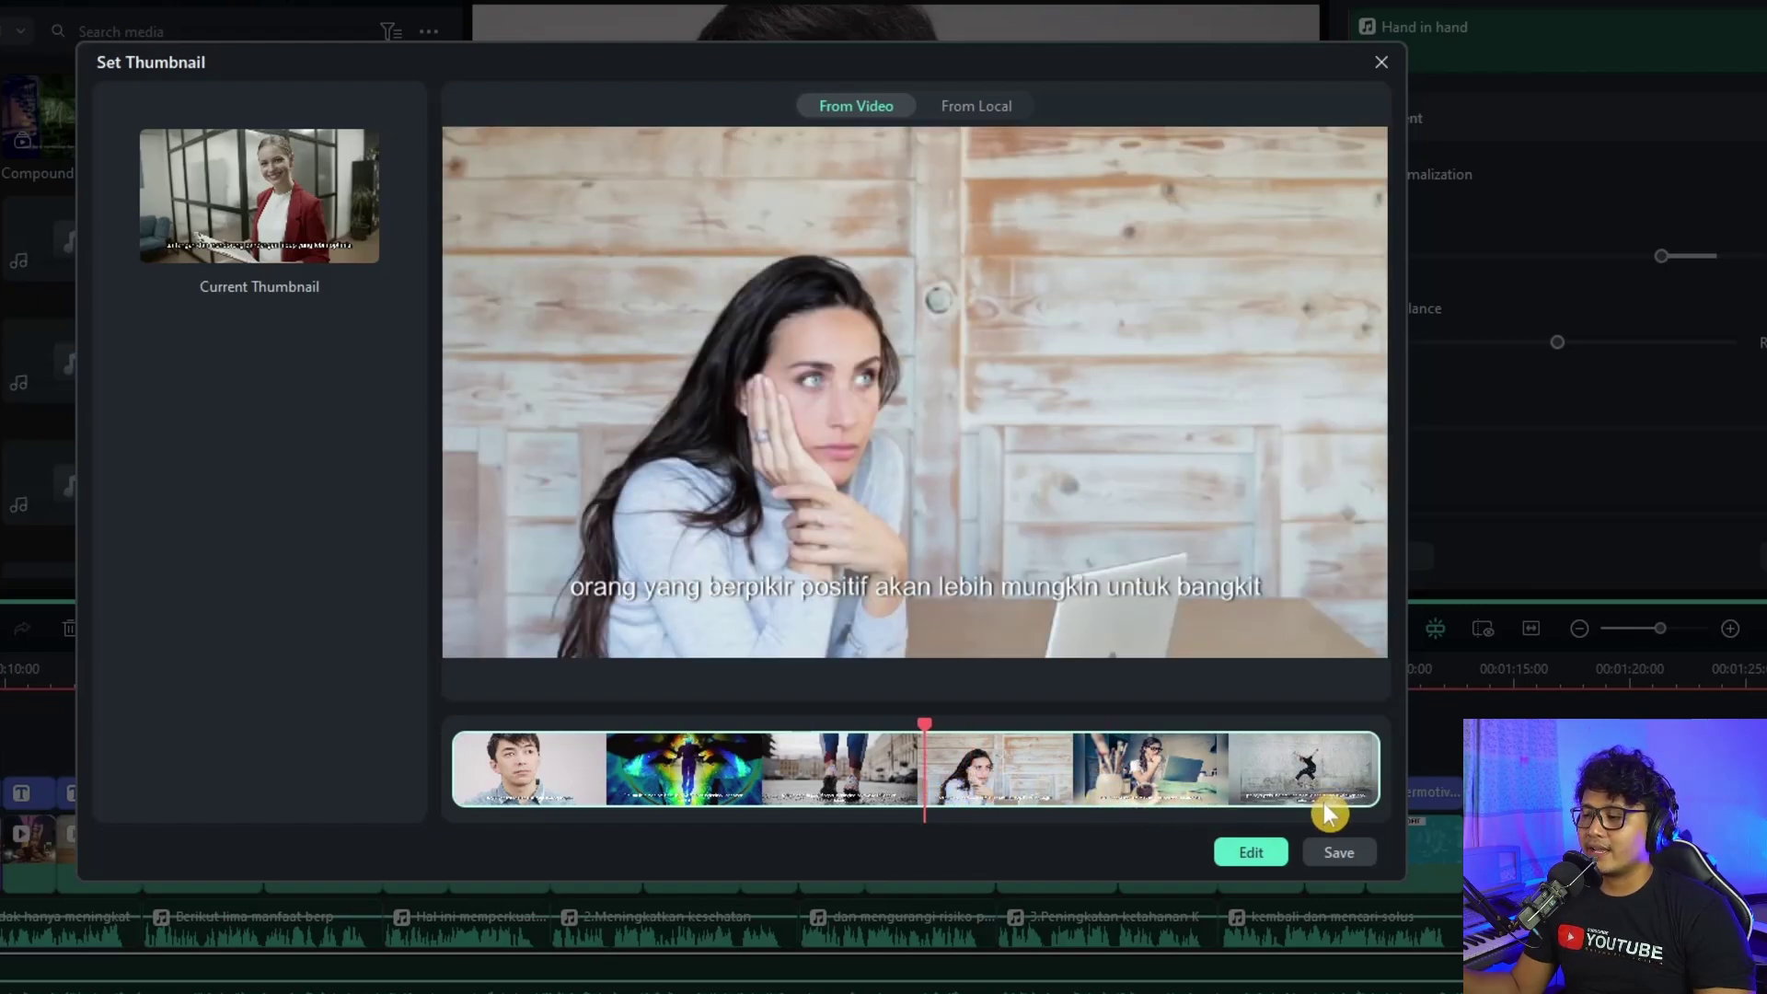
{"action": "left_click", "coordinate": [1269, 855]}
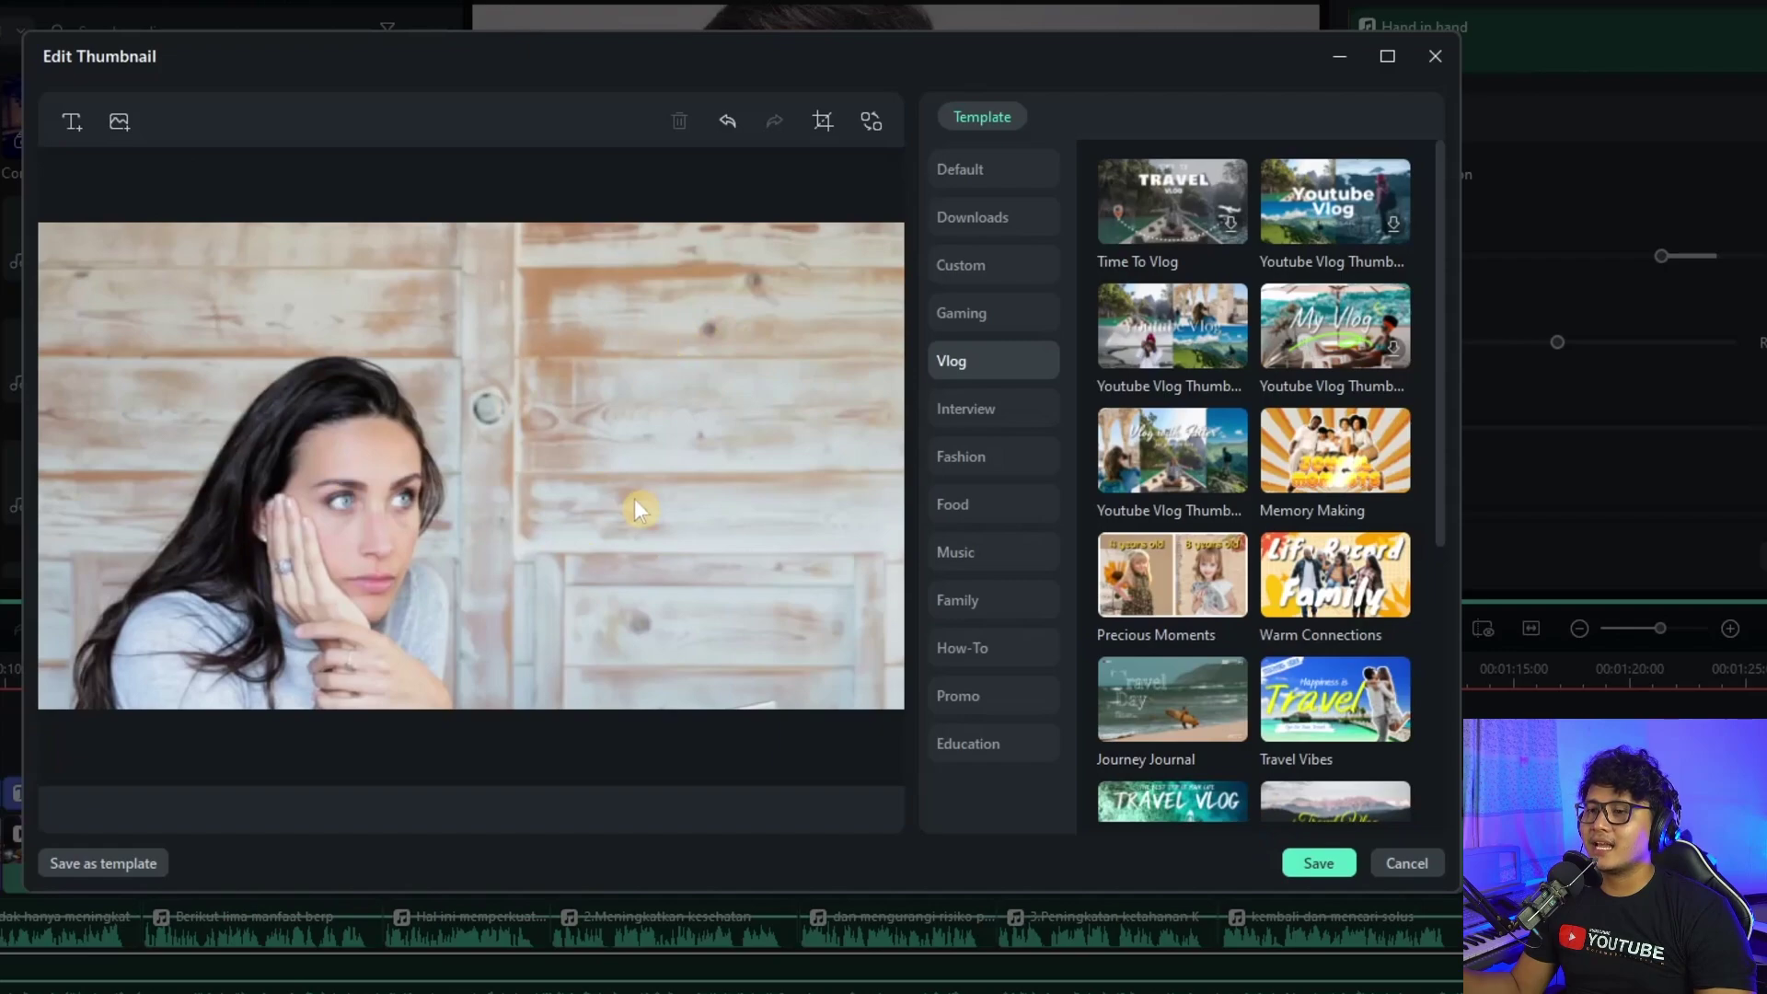
{"action": "key", "text": "ctrl+z"}
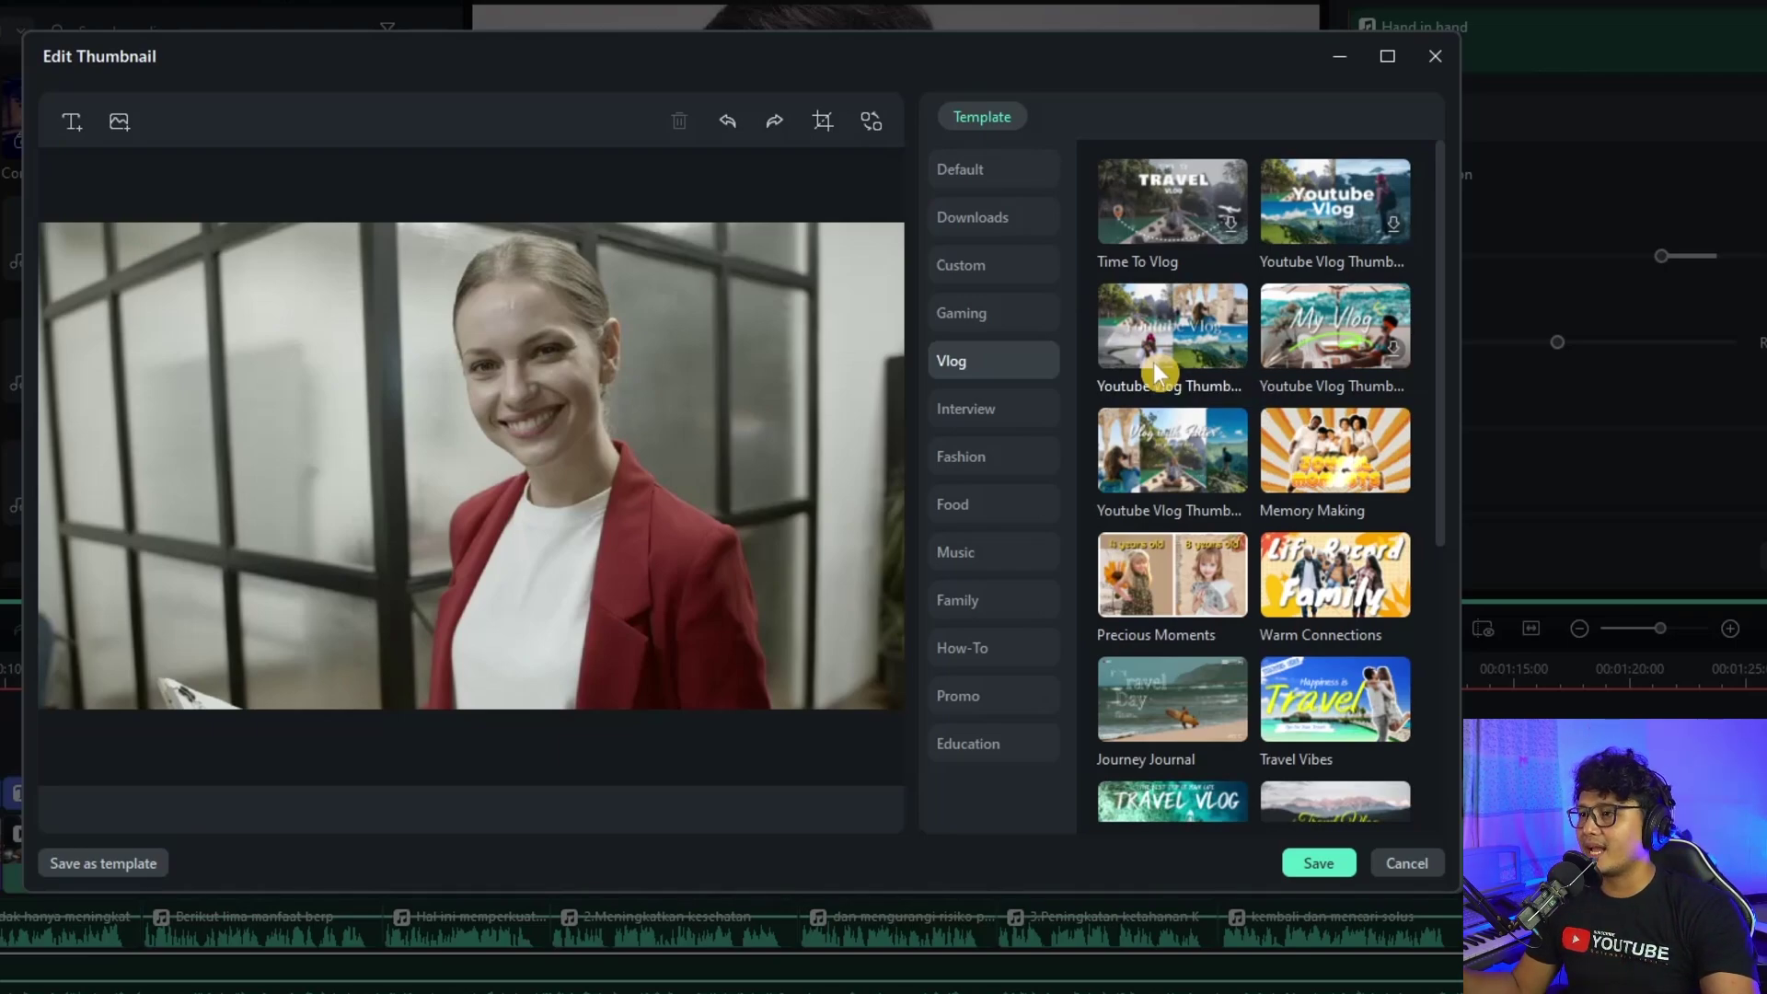
Look through the thumbnail template categories, including Gaming, Interview, Fashion, Food, Music and How-To, and return to Vlog
{"action": "left_click", "coordinate": [973, 217]}
{"action": "left_click", "coordinate": [985, 264]}
{"action": "left_click", "coordinate": [994, 320]}
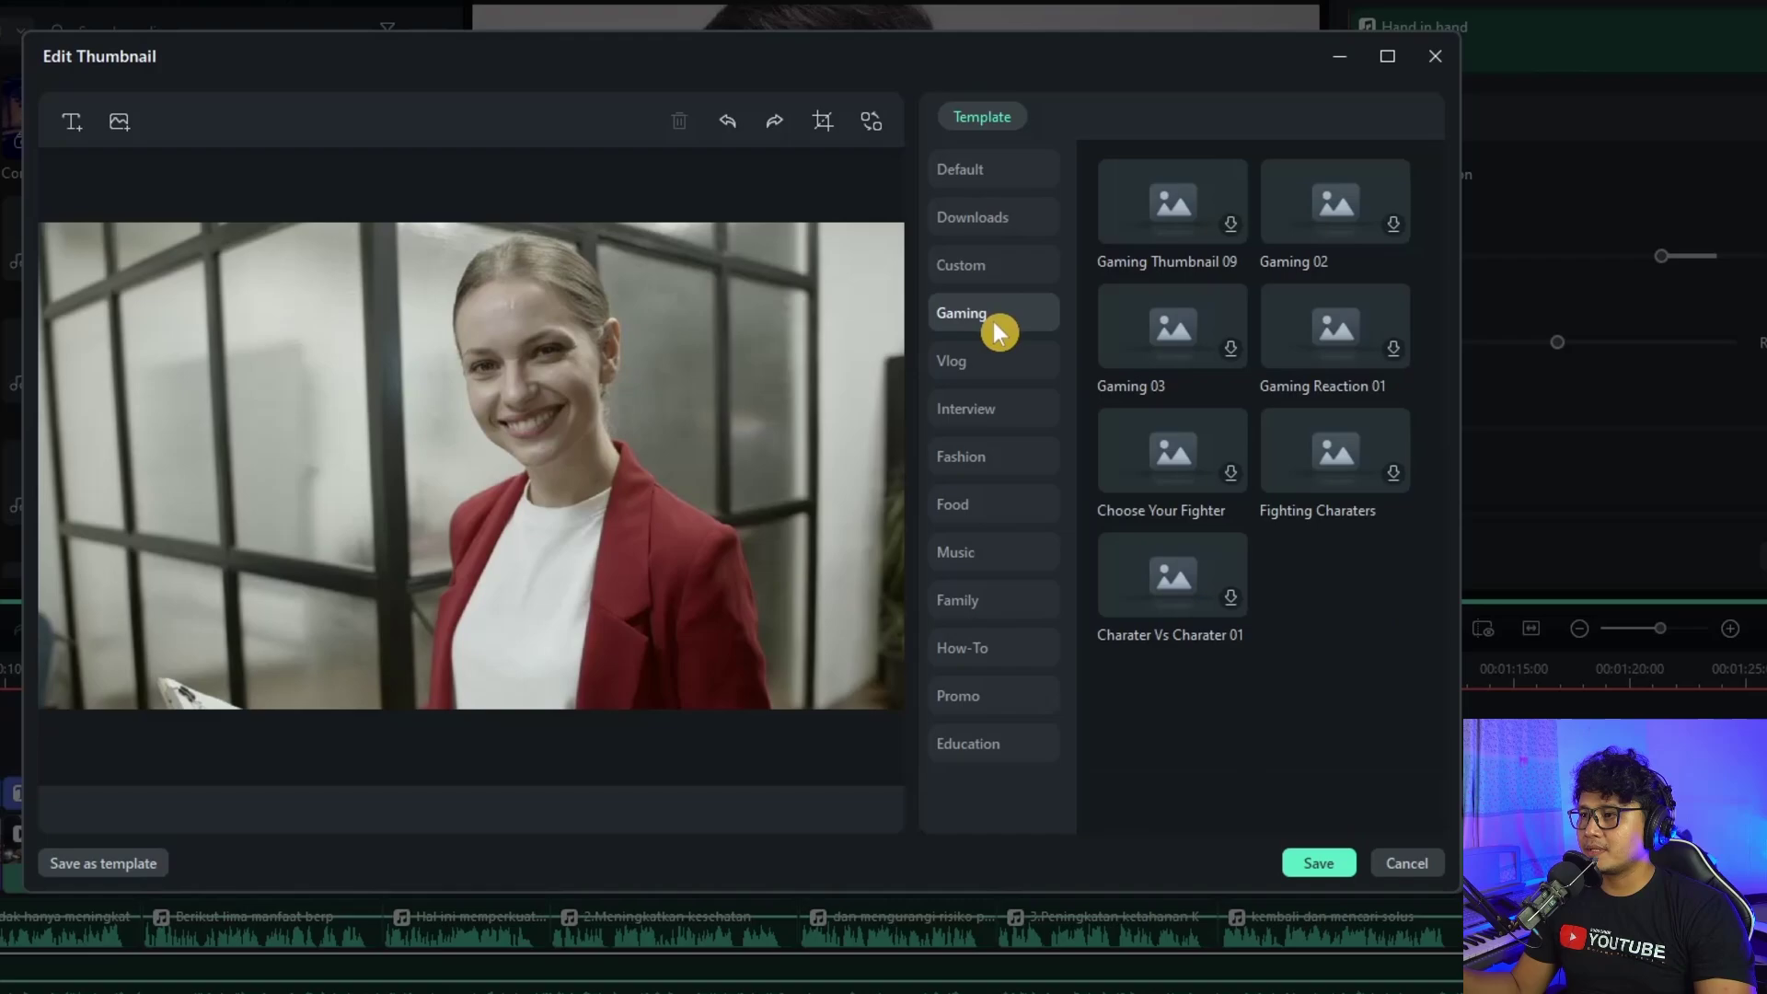
{"action": "left_click", "coordinate": [992, 364]}
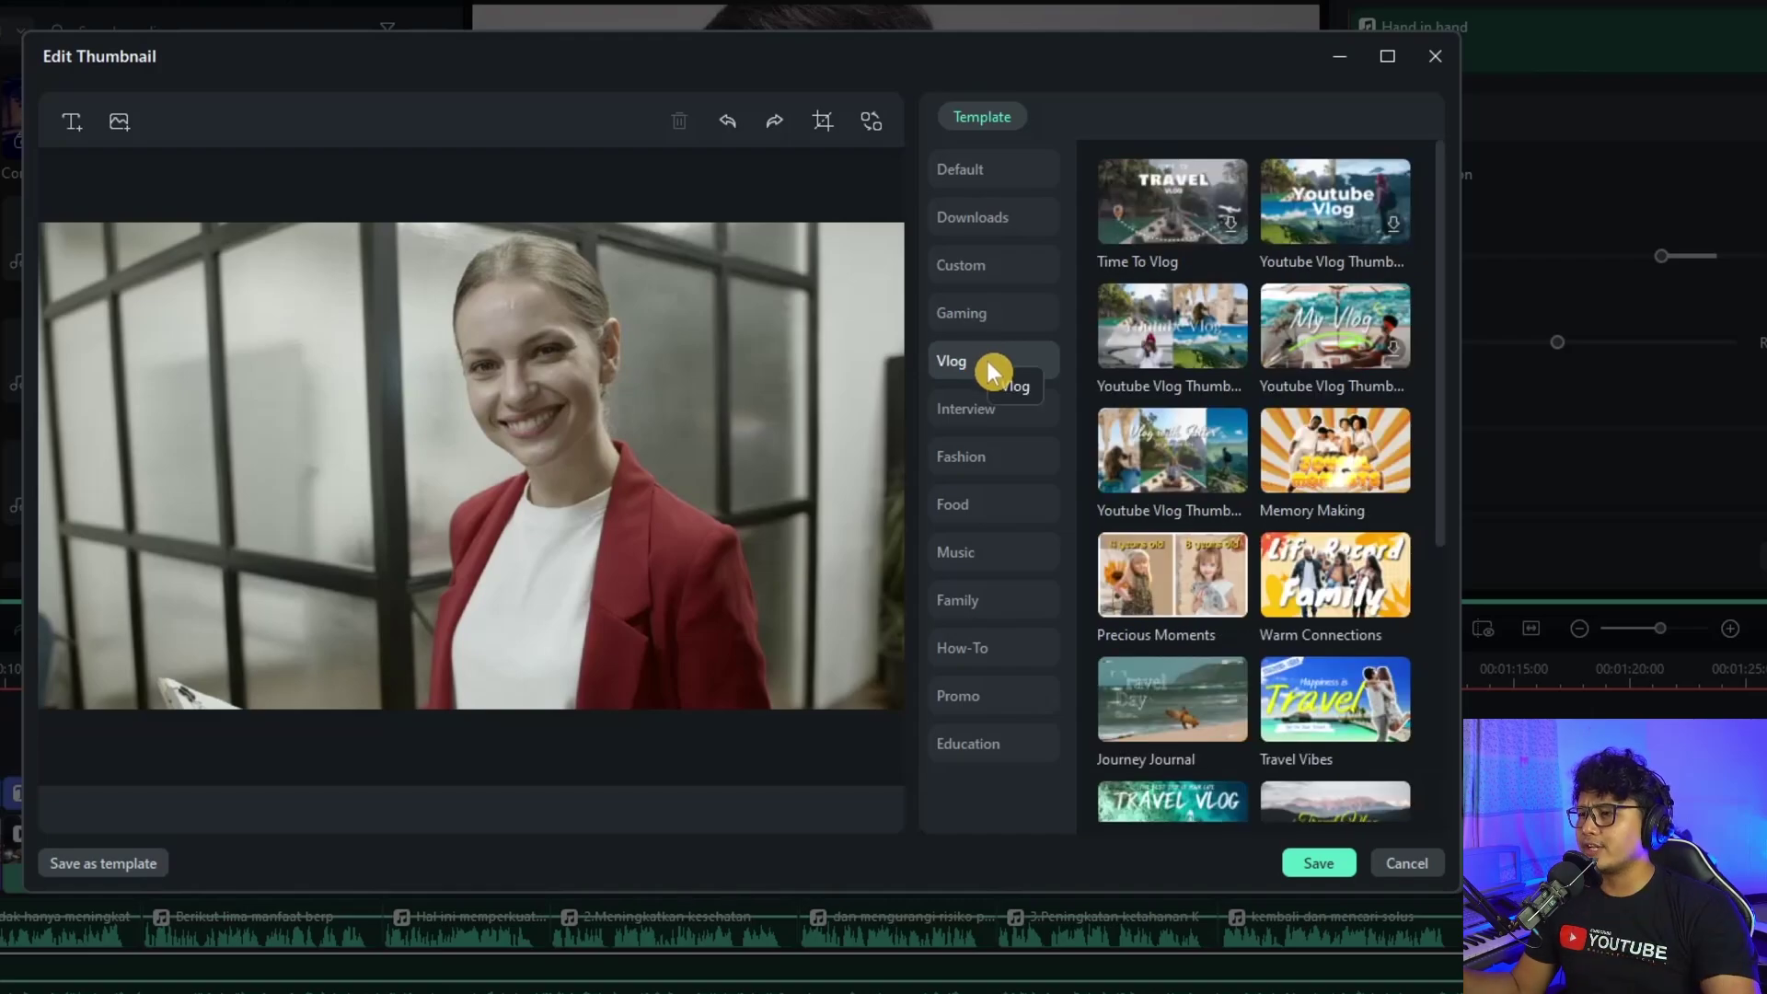
{"action": "left_click", "coordinate": [998, 411]}
{"action": "left_click", "coordinate": [1001, 461]}
{"action": "left_click", "coordinate": [998, 512]}
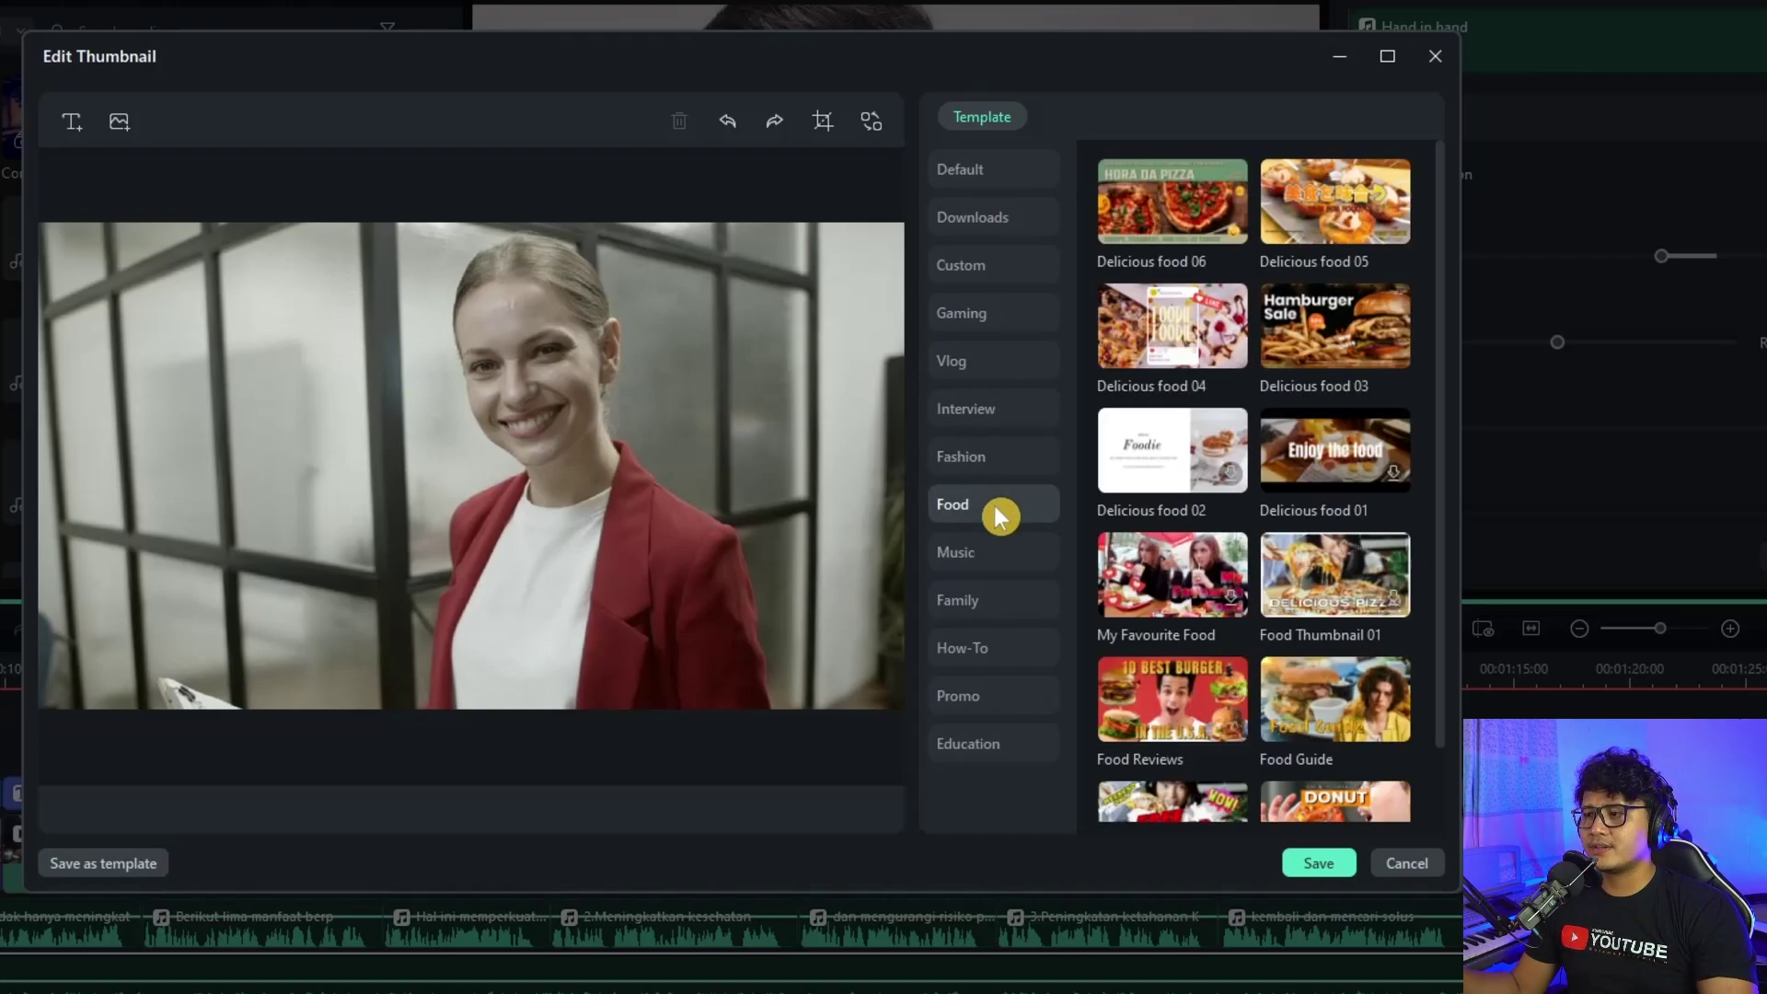
{"action": "left_click", "coordinate": [1007, 556]}
{"action": "left_click", "coordinate": [1037, 644]}
{"action": "left_click", "coordinate": [973, 368]}
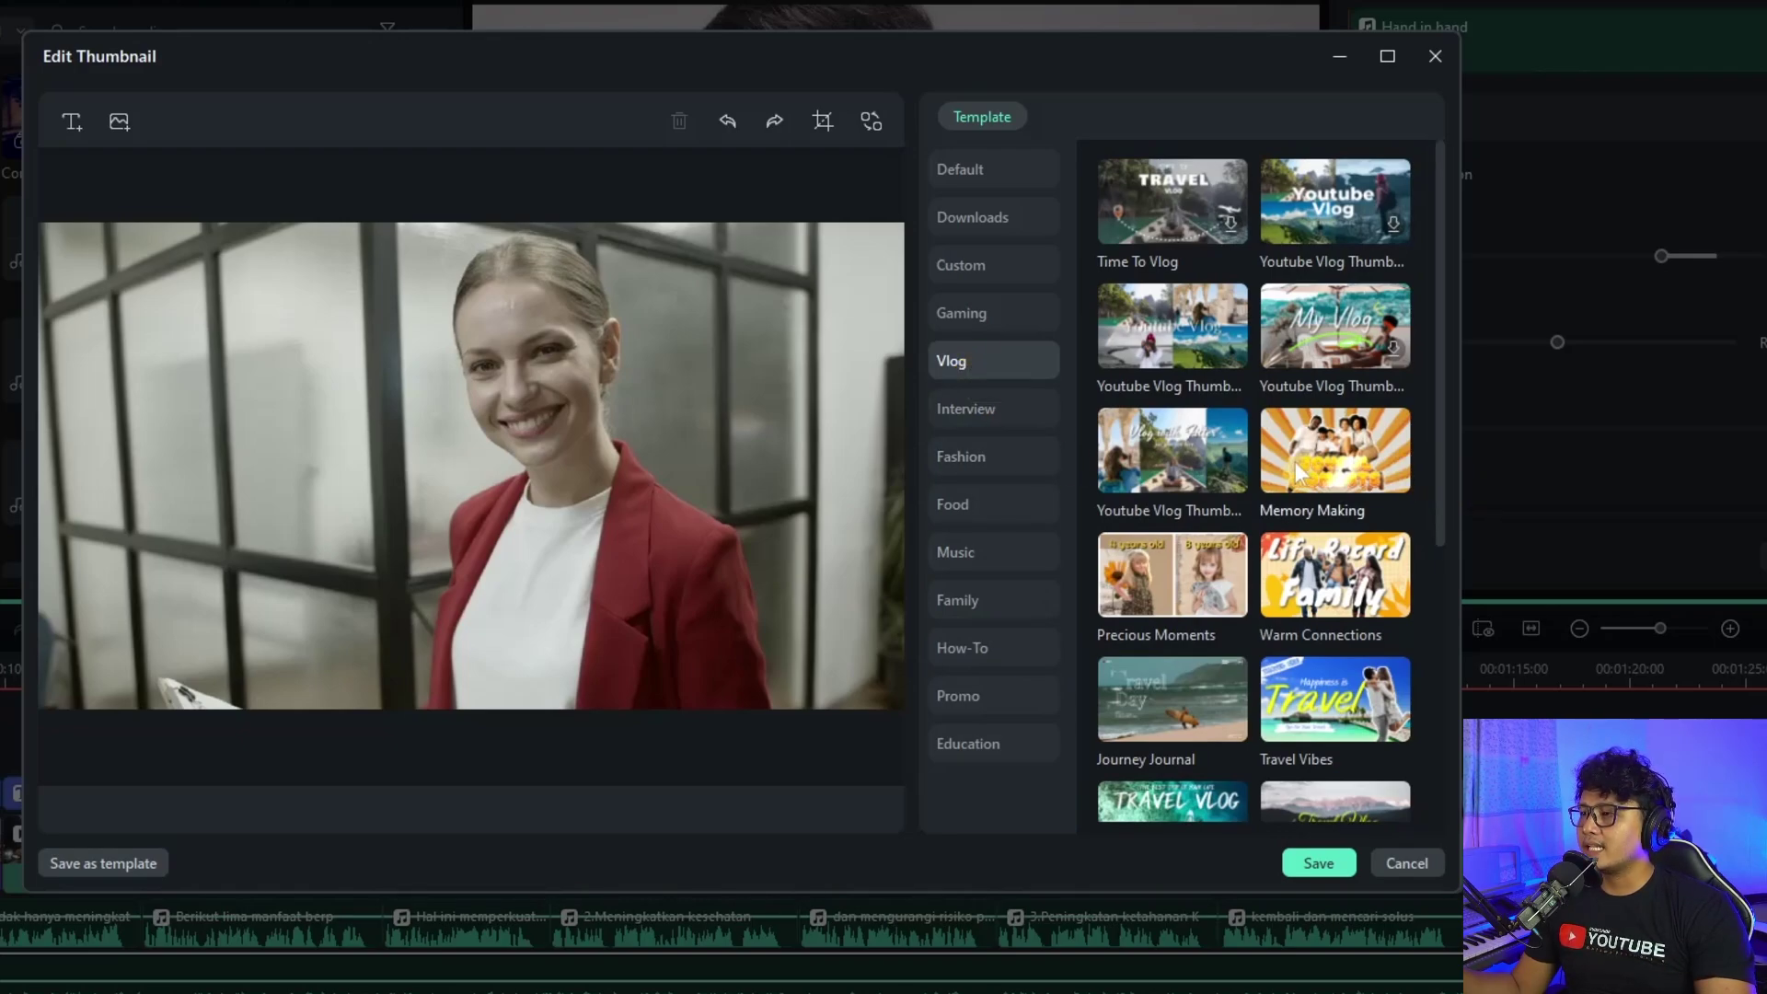
Try the Vlog templates Memory Making, Warm Connections, Travel Vibes and Summer Vibe on the thumbnail
{"action": "left_click", "coordinate": [1336, 471]}
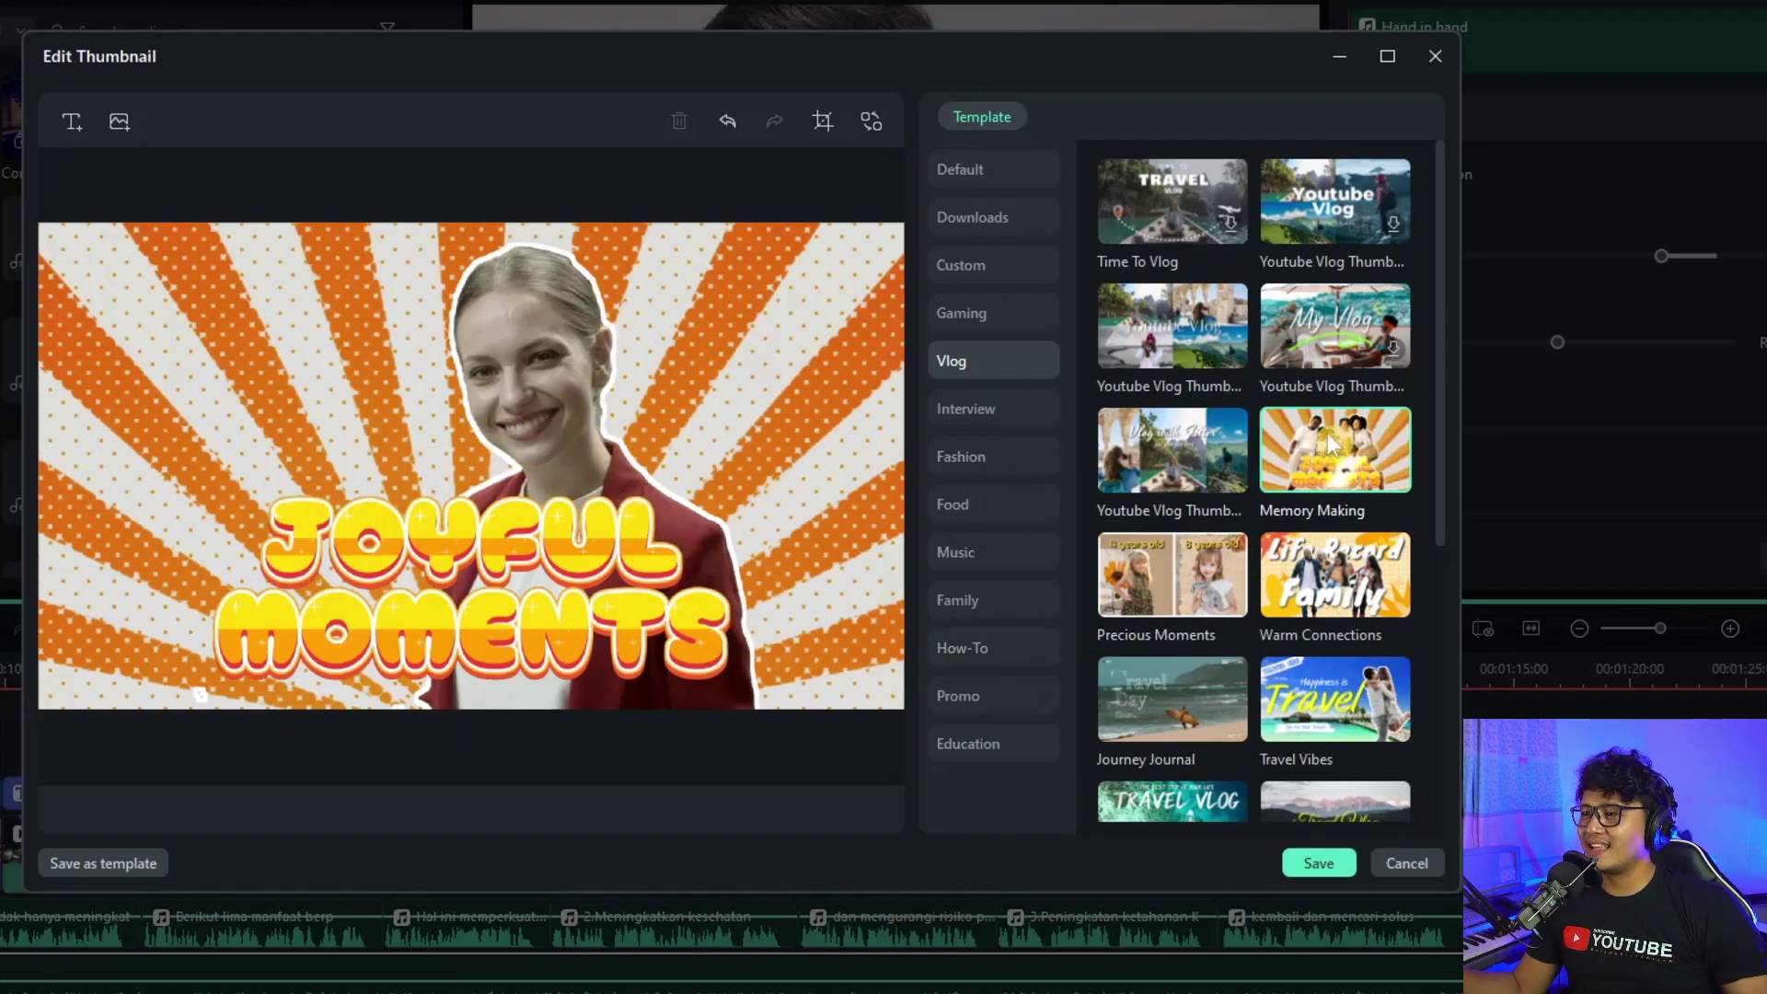
{"action": "left_click", "coordinate": [1326, 589]}
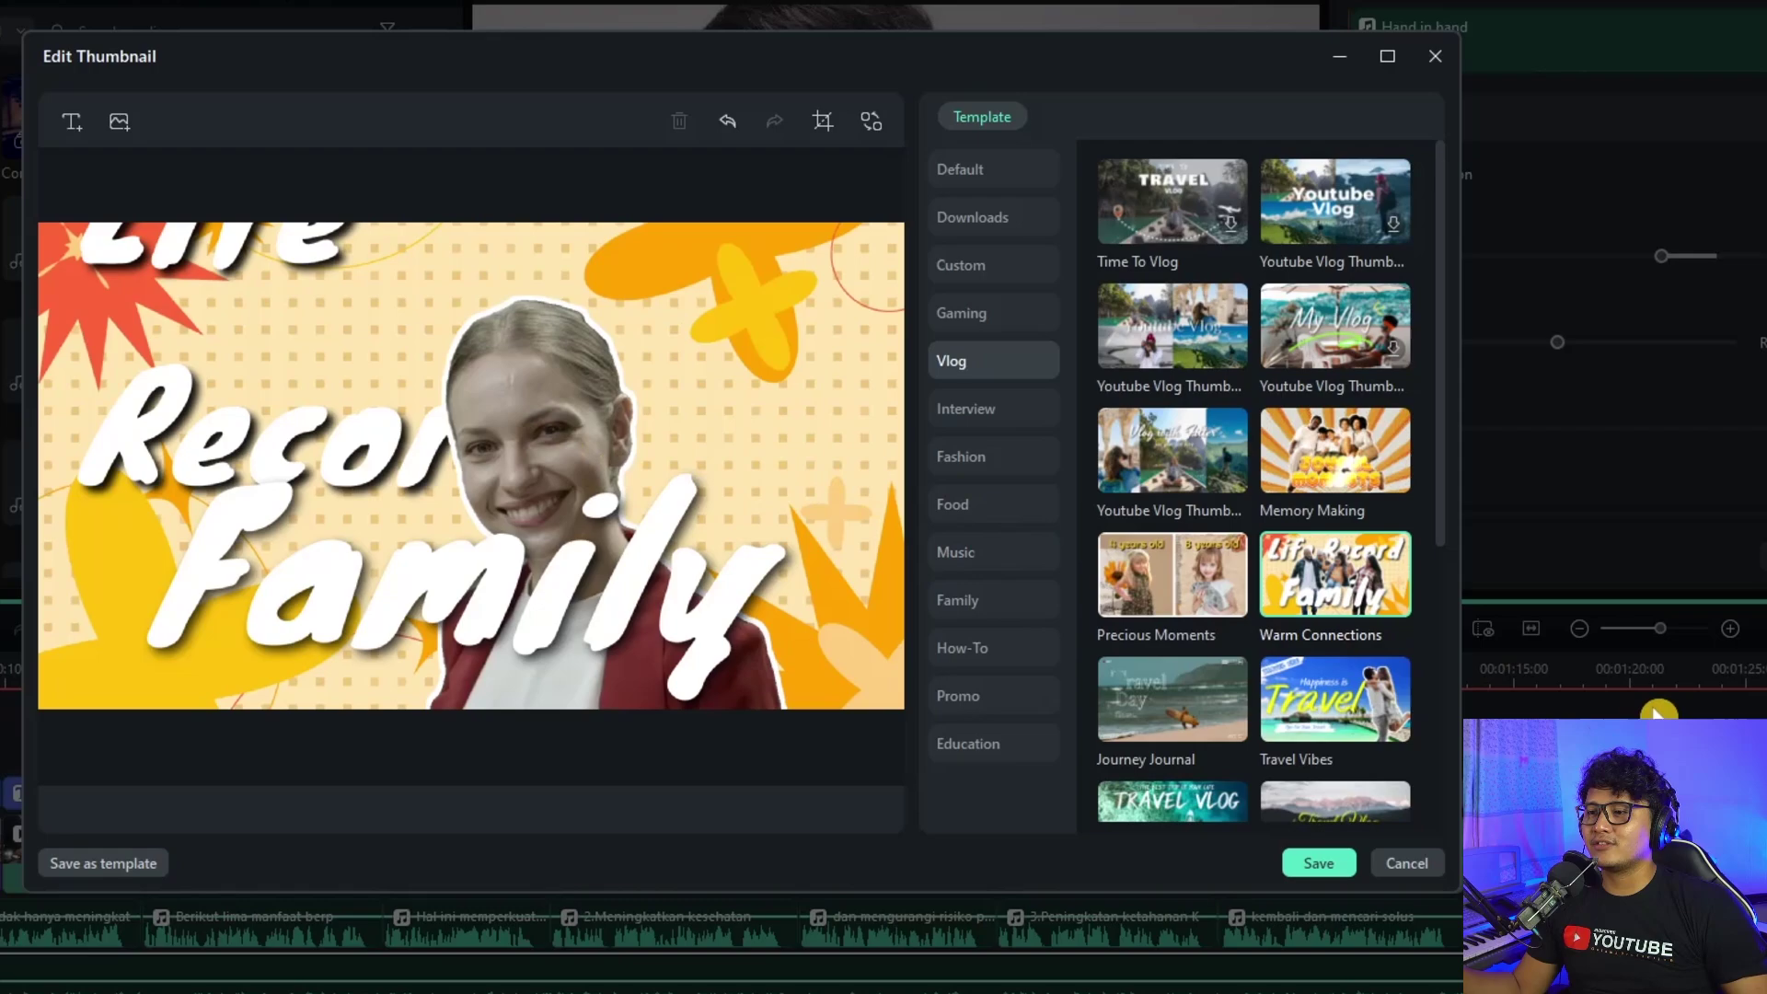
{"action": "left_click", "coordinate": [1296, 683]}
{"action": "scroll", "coordinate": [1325, 626], "scroll_direction": "down", "scroll_amount": 2}
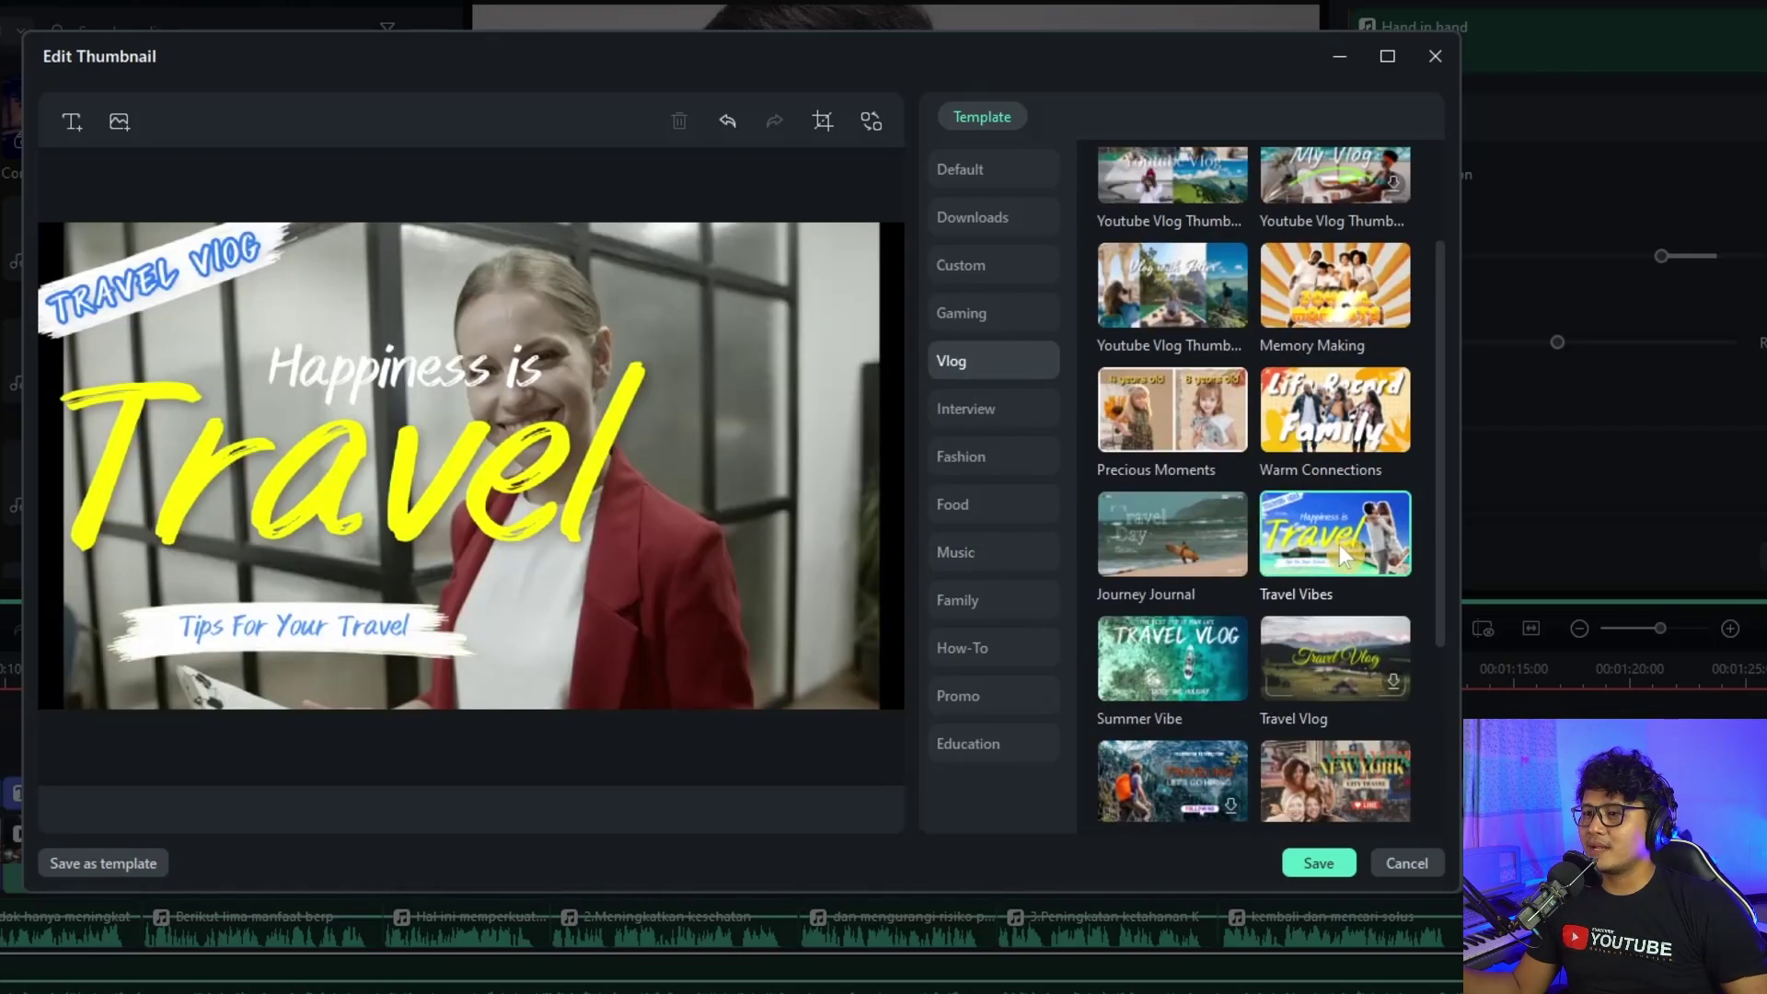
{"action": "left_click", "coordinate": [1155, 633]}
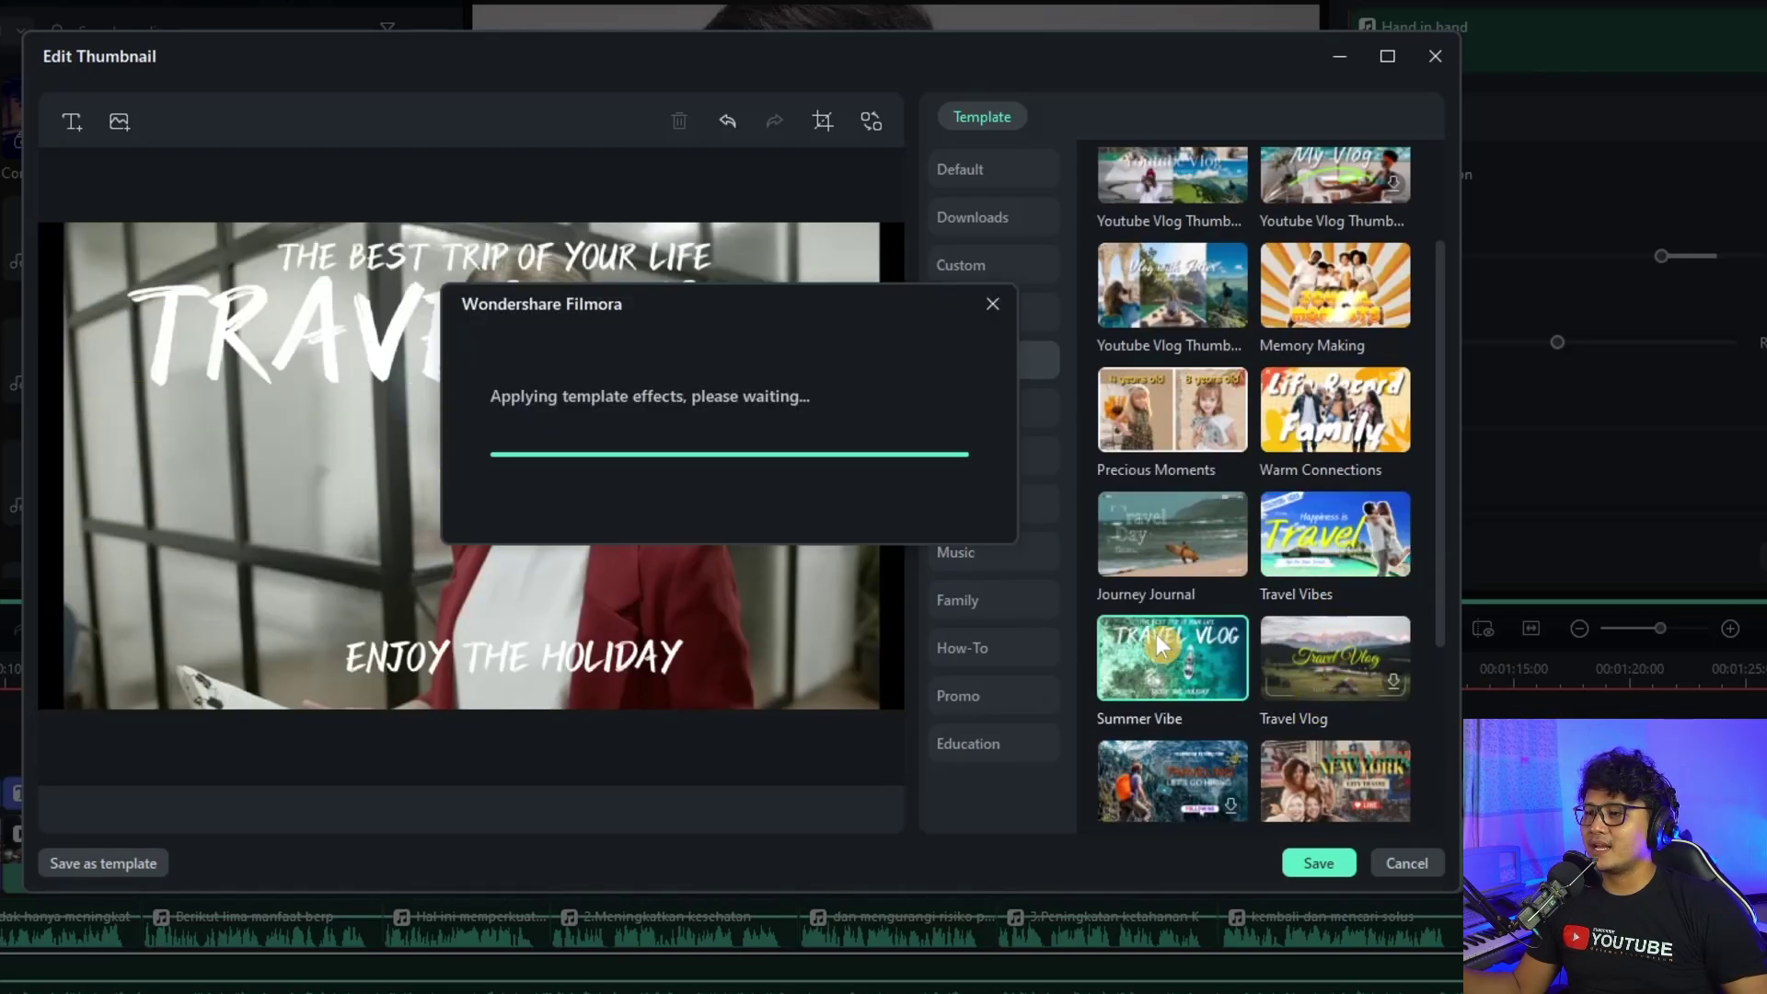
Try the Fashion Model Cover template and the How-To template How to03 on the thumbnail
{"action": "left_click", "coordinate": [996, 415]}
{"action": "left_click", "coordinate": [997, 458]}
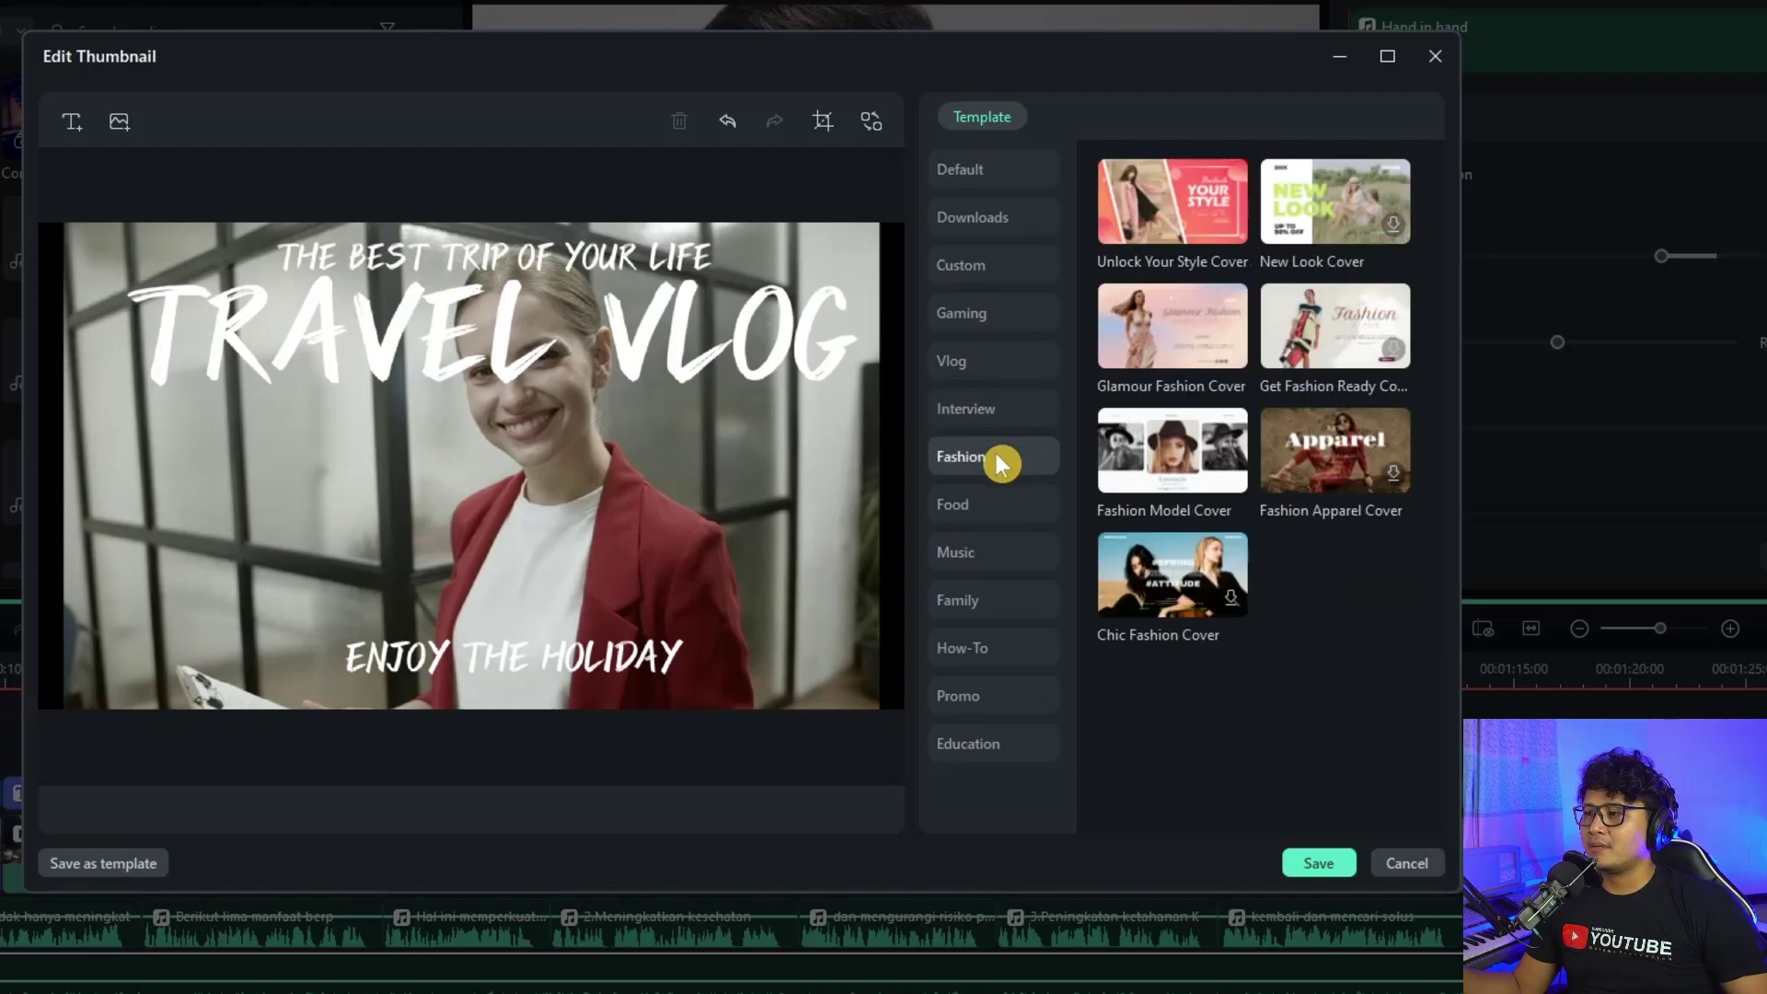
{"action": "left_click", "coordinate": [1139, 469]}
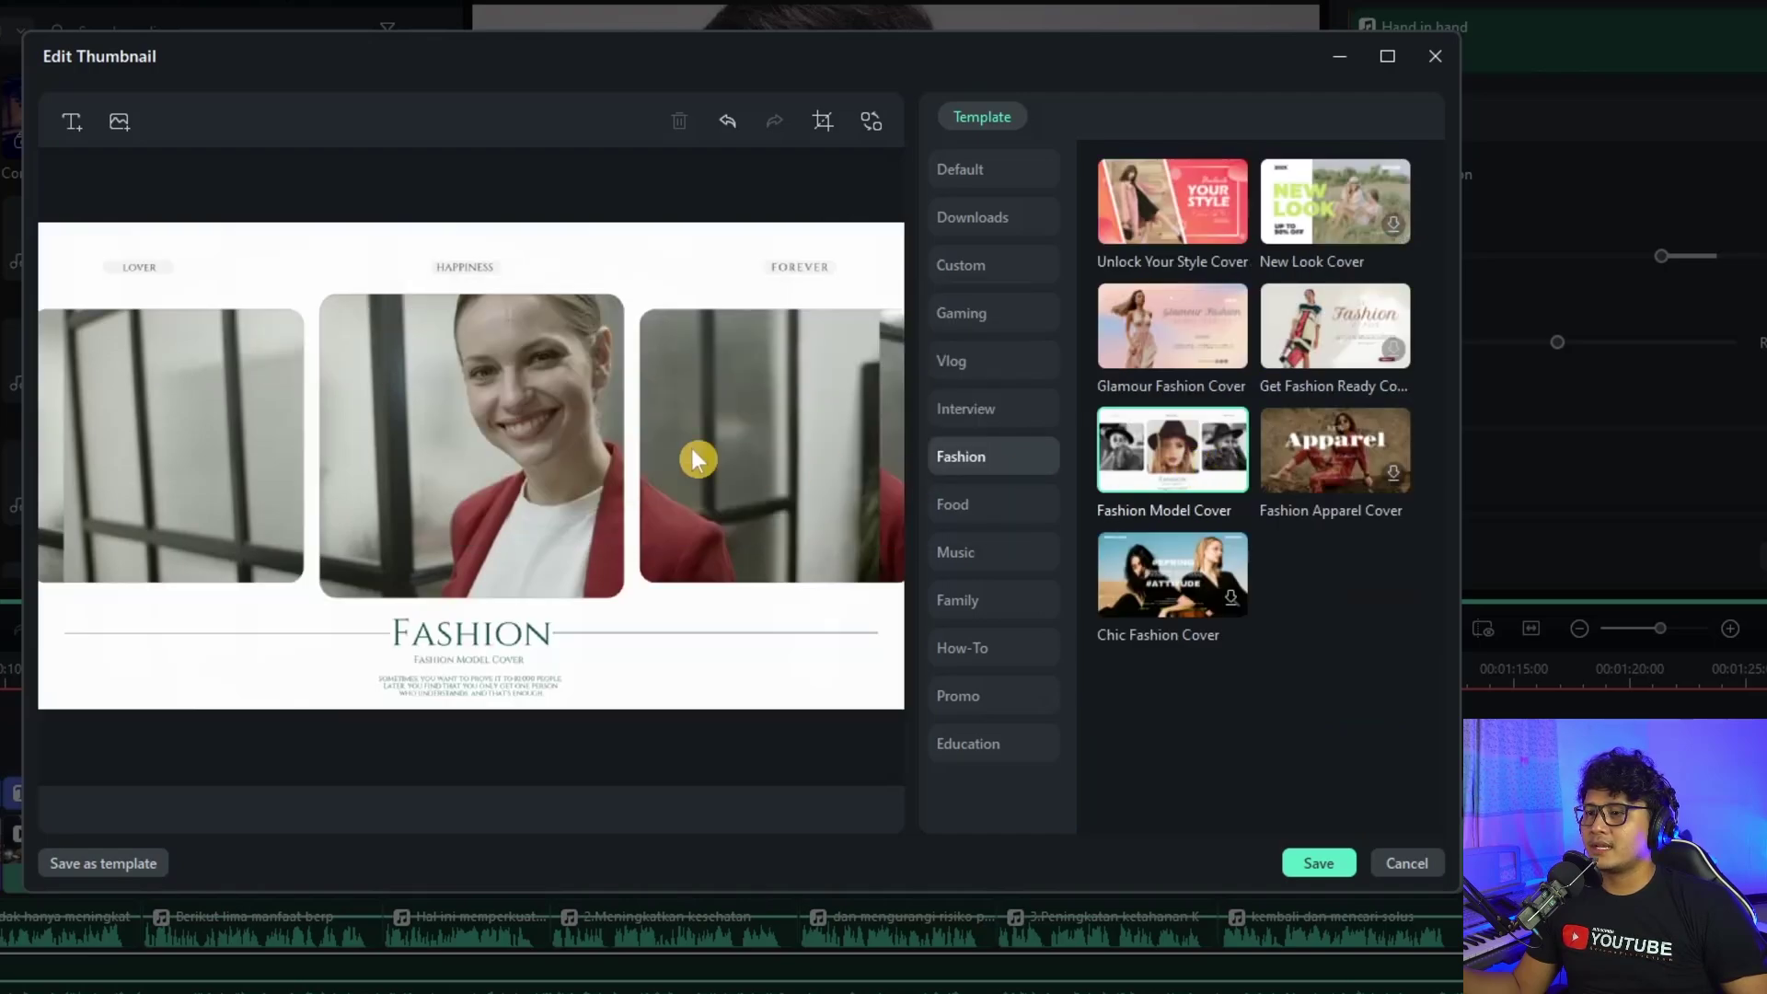
{"action": "left_click", "coordinate": [954, 504]}
{"action": "left_click", "coordinate": [1035, 644]}
{"action": "left_click", "coordinate": [1184, 345]}
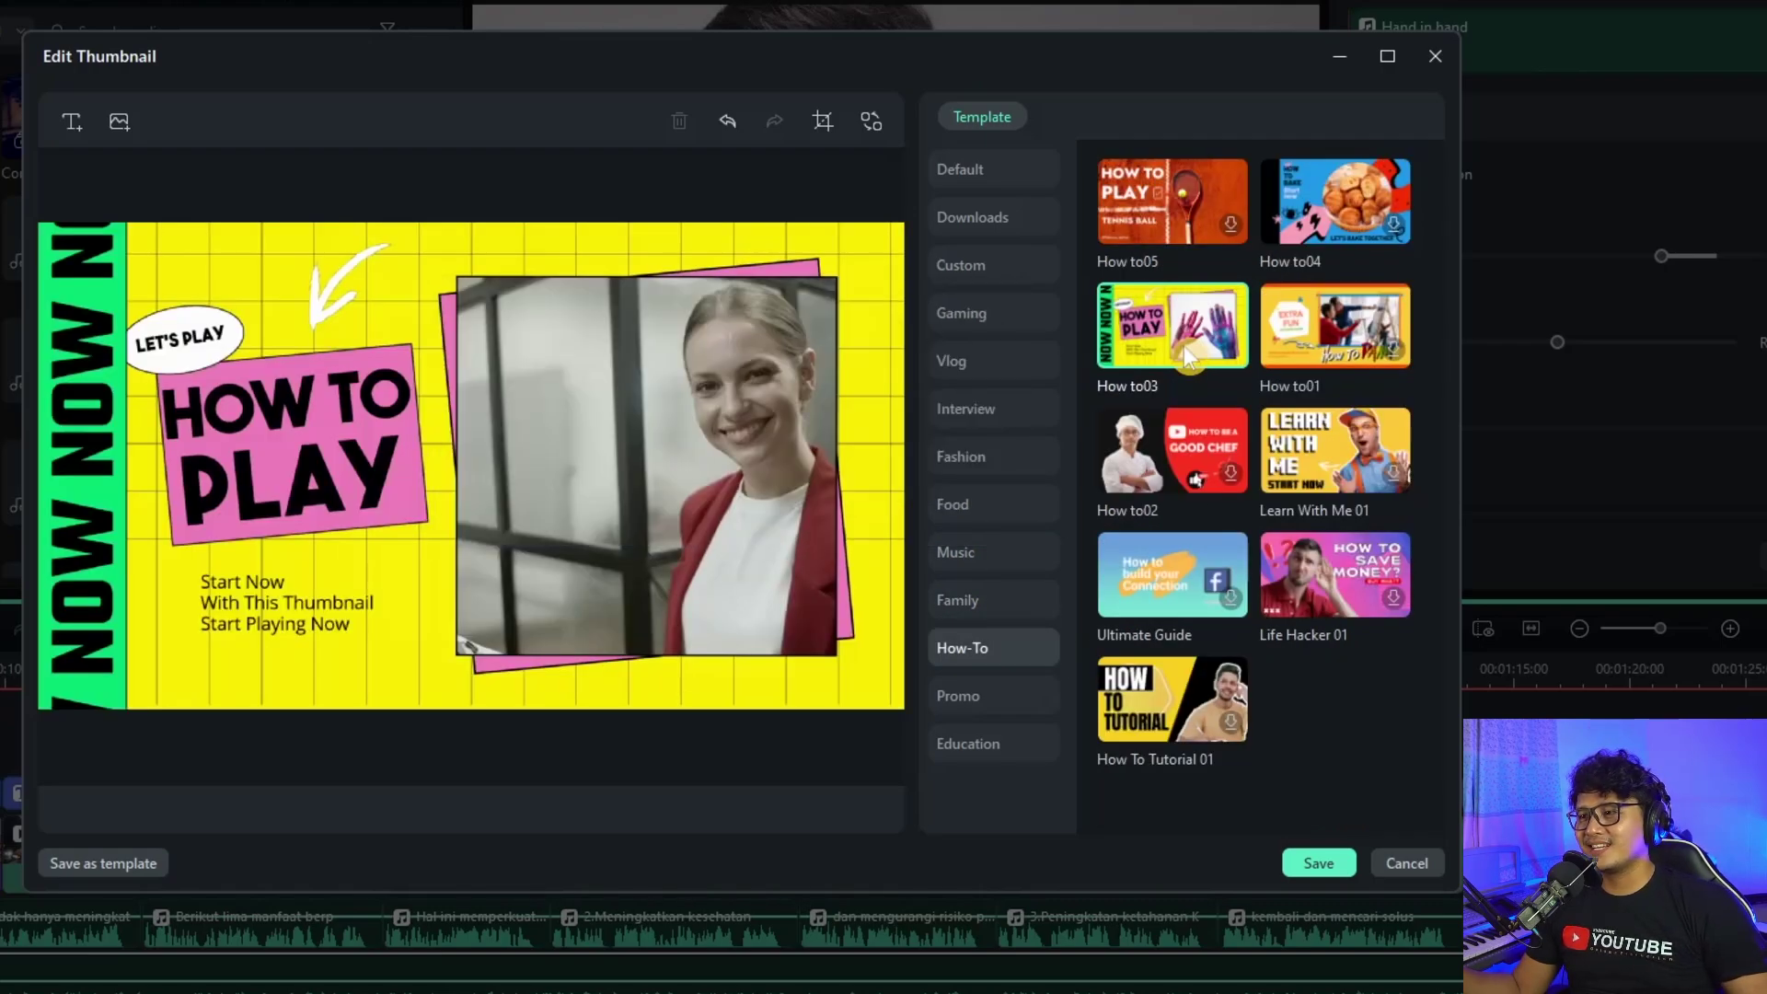
Apply the Memory Making template from the Vlog category to the thumbnail and select its "Joyful Moments" title
{"action": "left_click", "coordinate": [951, 367]}
{"action": "left_click", "coordinate": [1360, 470]}
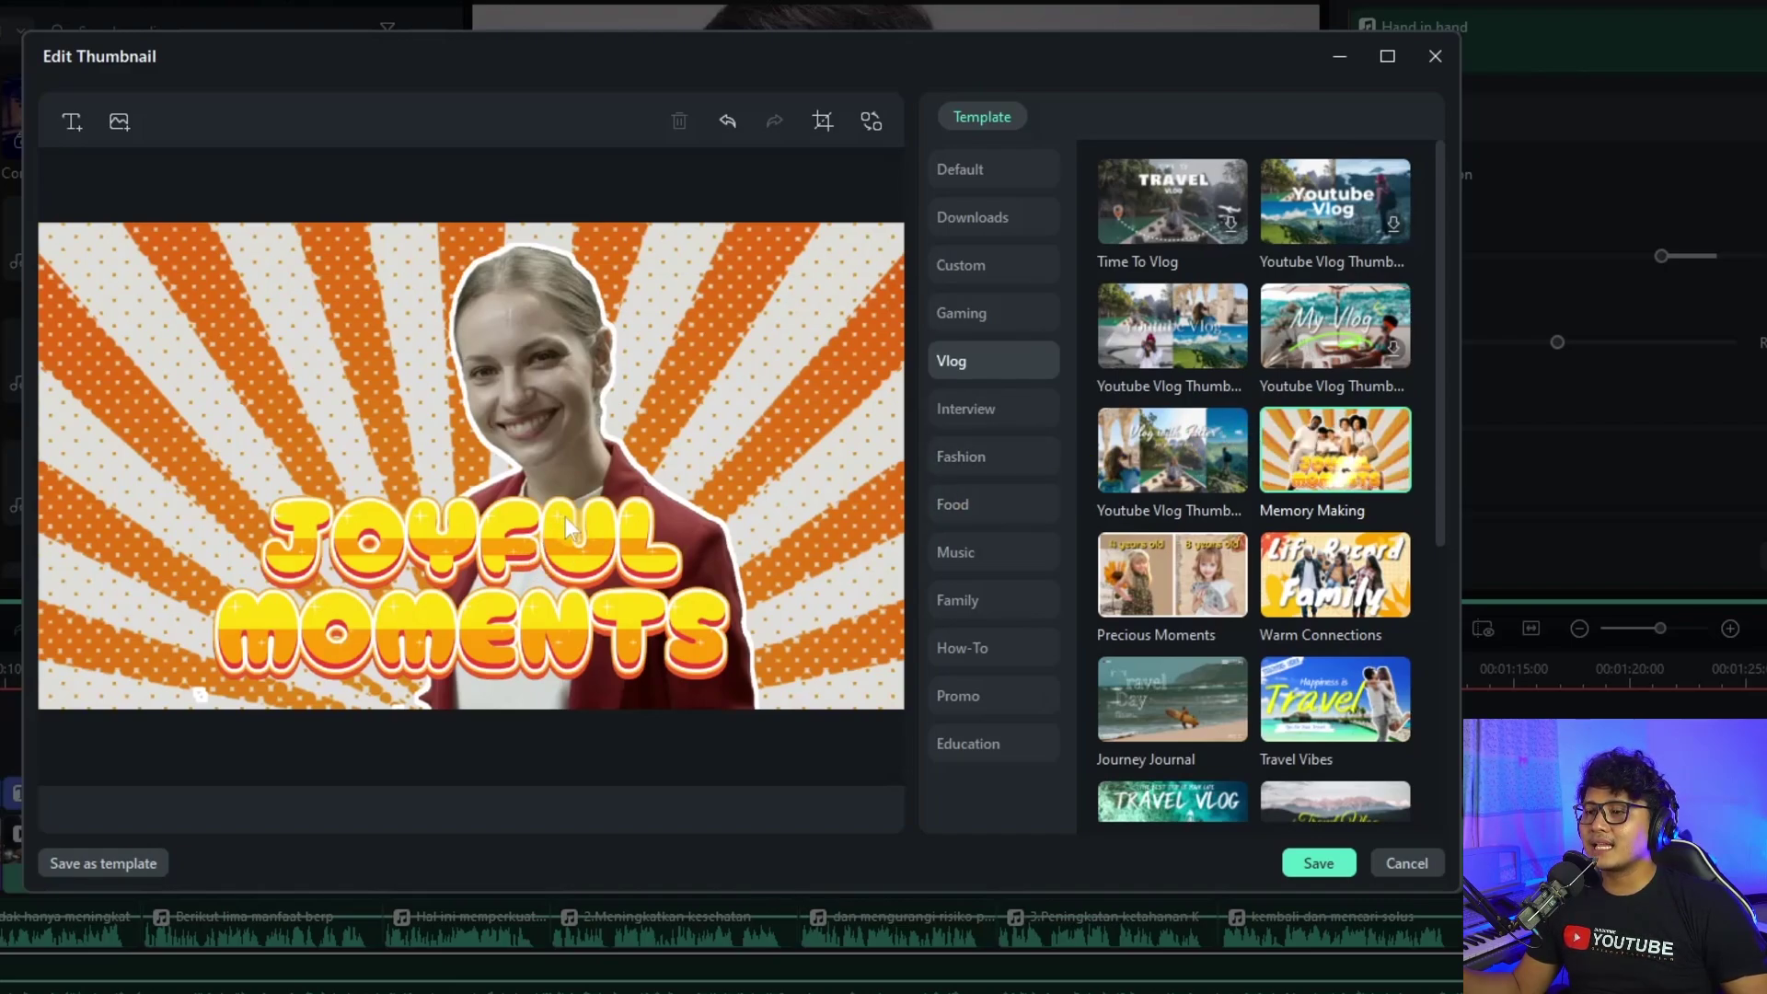
{"action": "left_click_drag", "start_coordinate": [573, 561], "coordinate": [527, 559]}
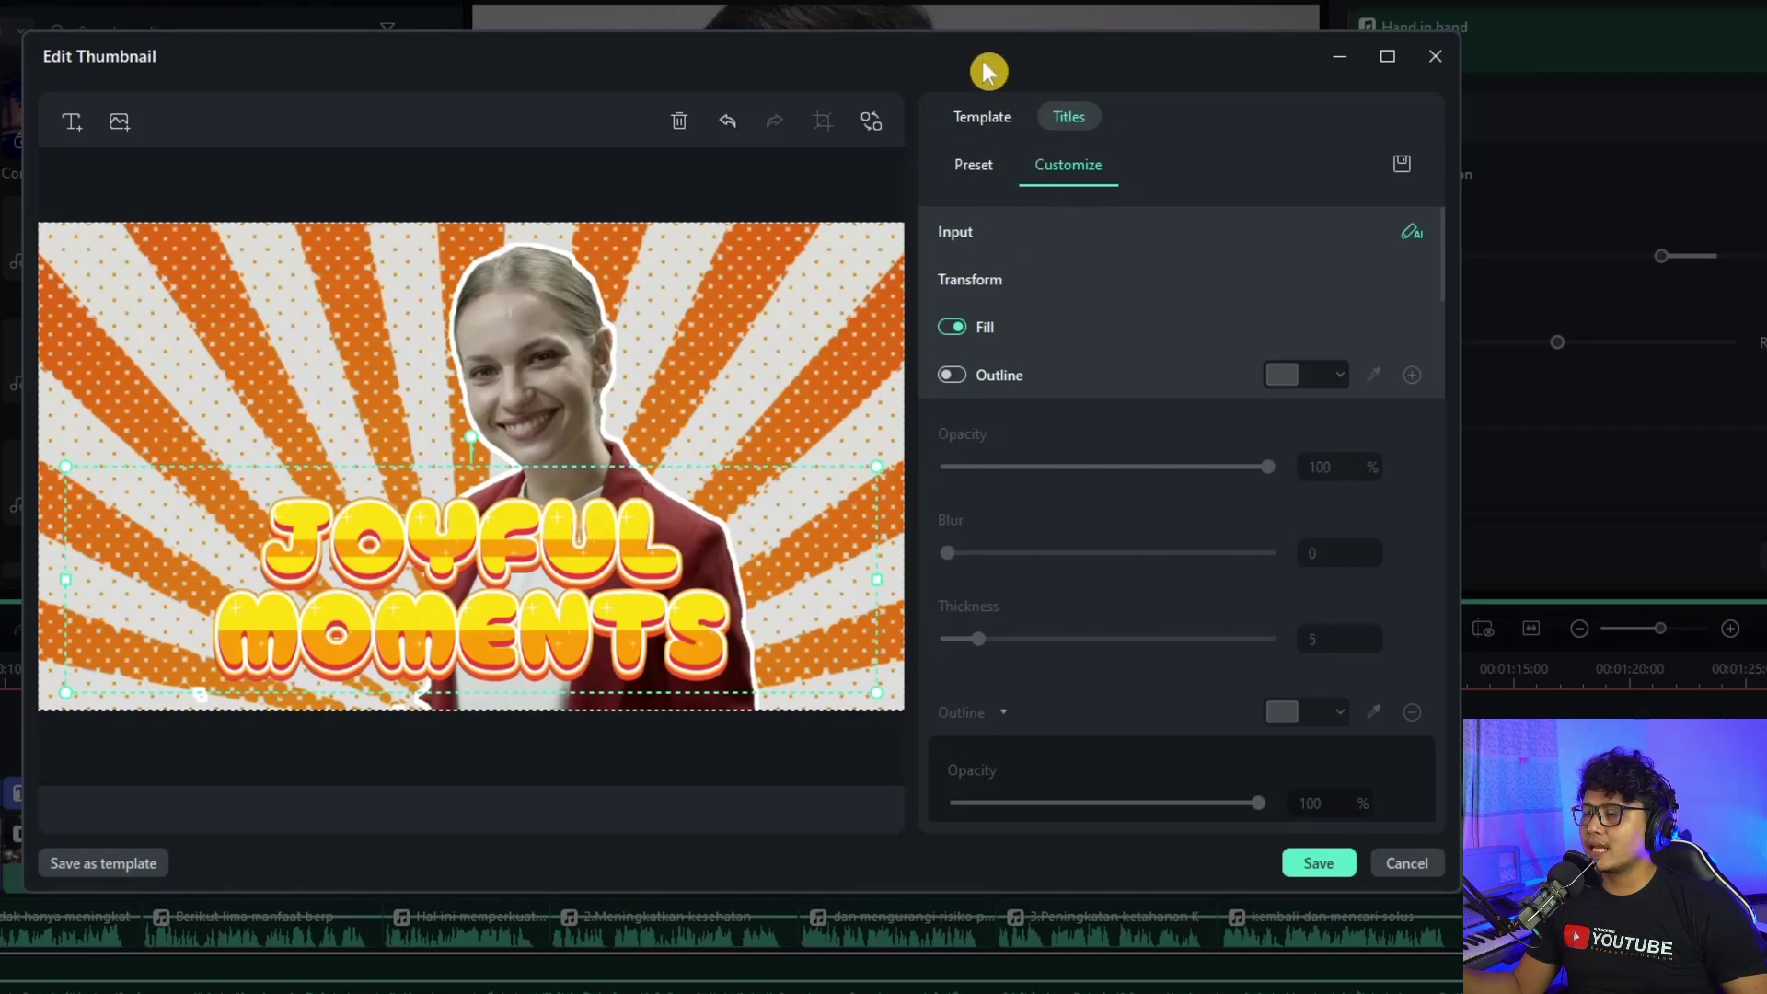
Try several Basic text presets on the "Joyful Moments" title, including the purple, pink-outlined black and silver styles
{"action": "left_click", "coordinate": [977, 175]}
{"action": "left_click", "coordinate": [1063, 165]}
{"action": "left_click", "coordinate": [978, 173]}
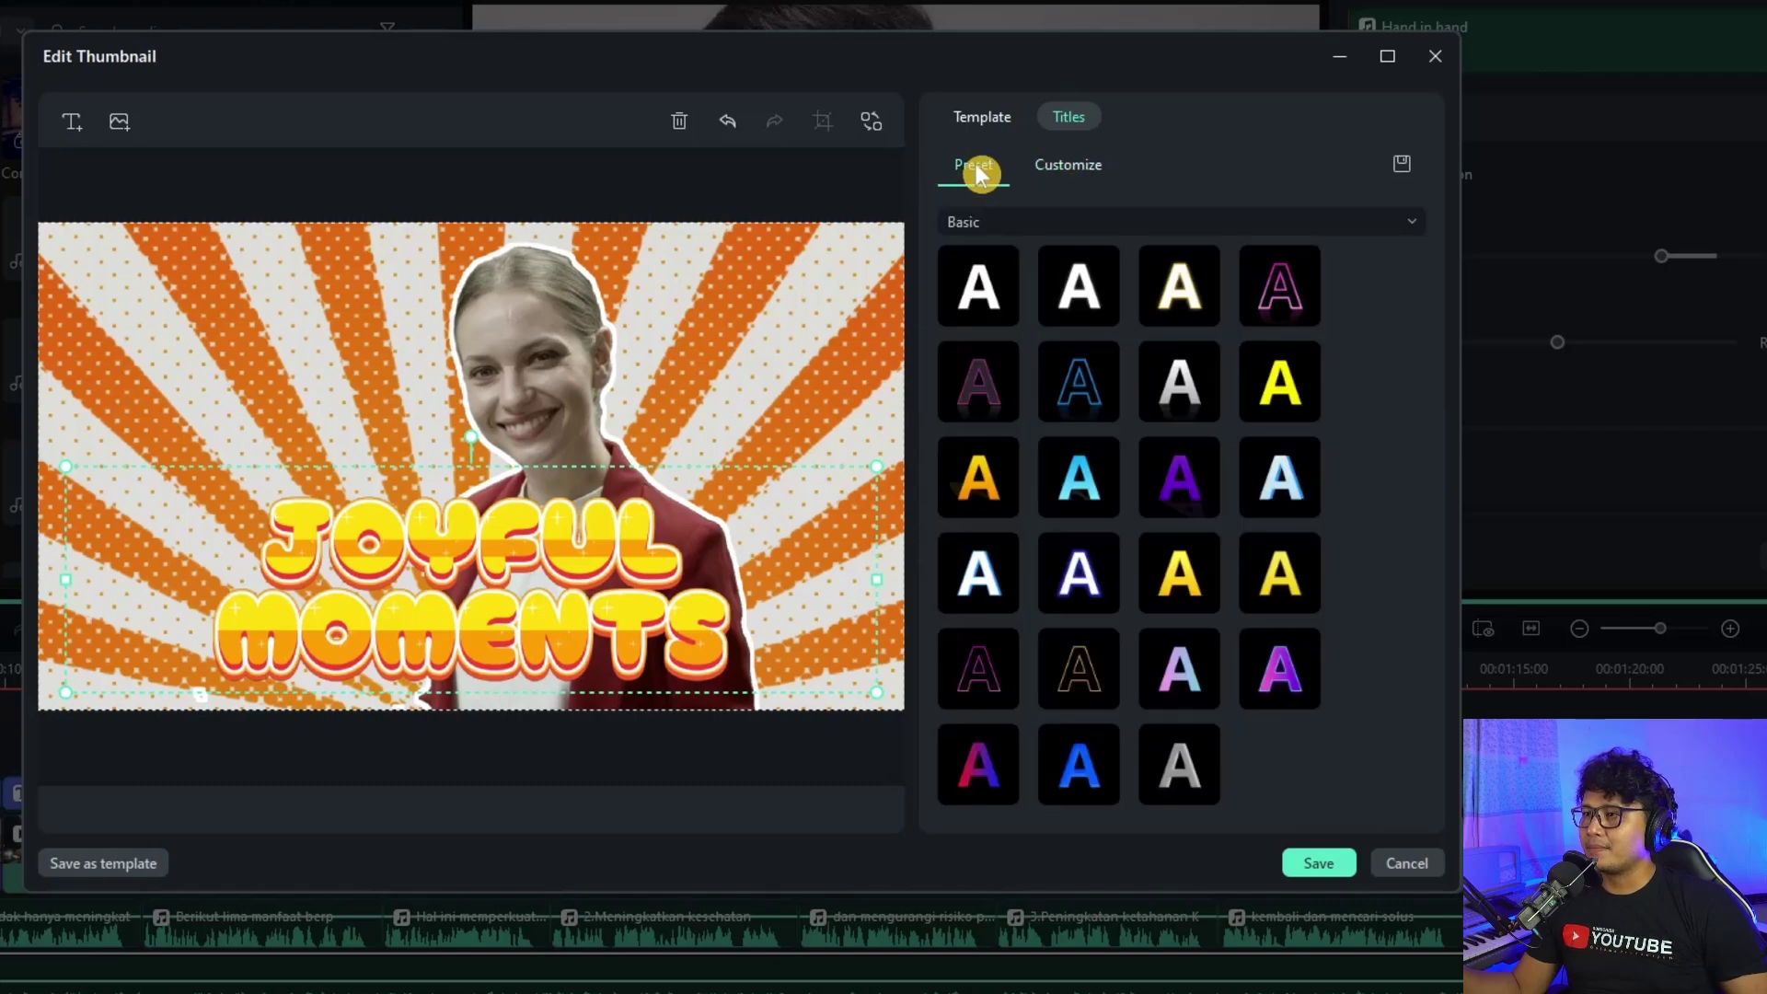
{"action": "left_click", "coordinate": [1102, 485]}
{"action": "left_click", "coordinate": [1171, 475]}
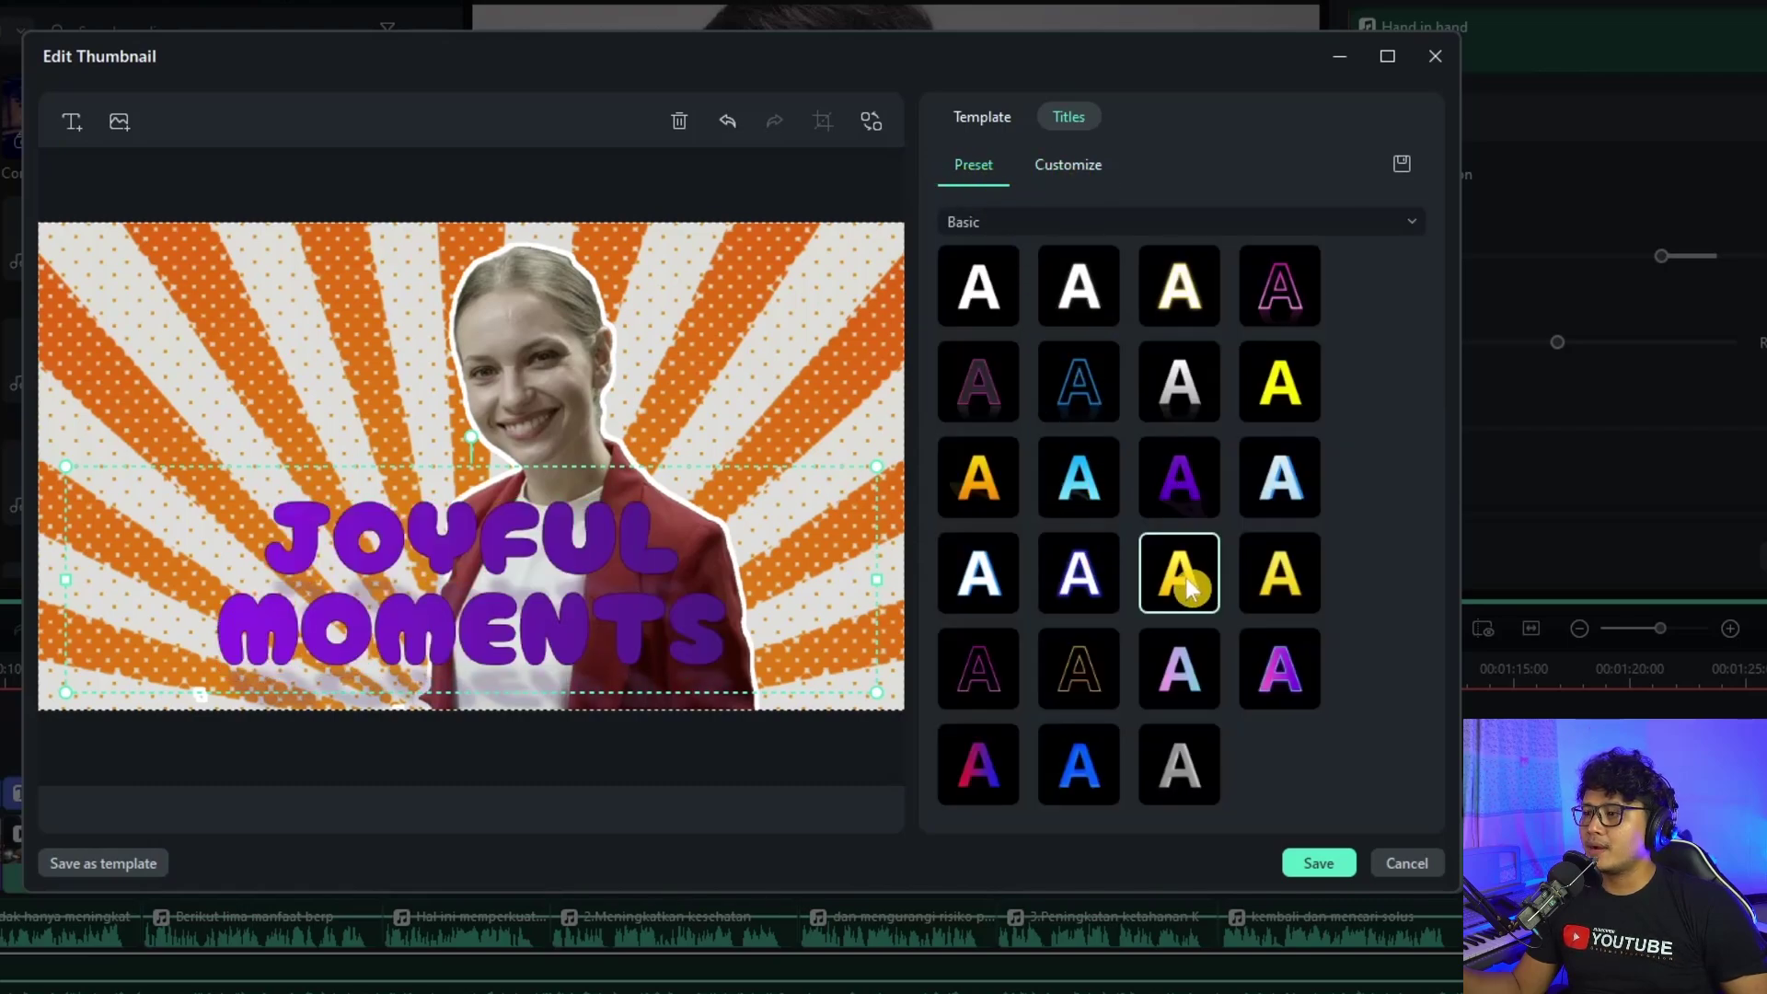
{"action": "left_click", "coordinate": [1189, 586]}
{"action": "left_click", "coordinate": [980, 572]}
{"action": "left_click", "coordinate": [978, 663]}
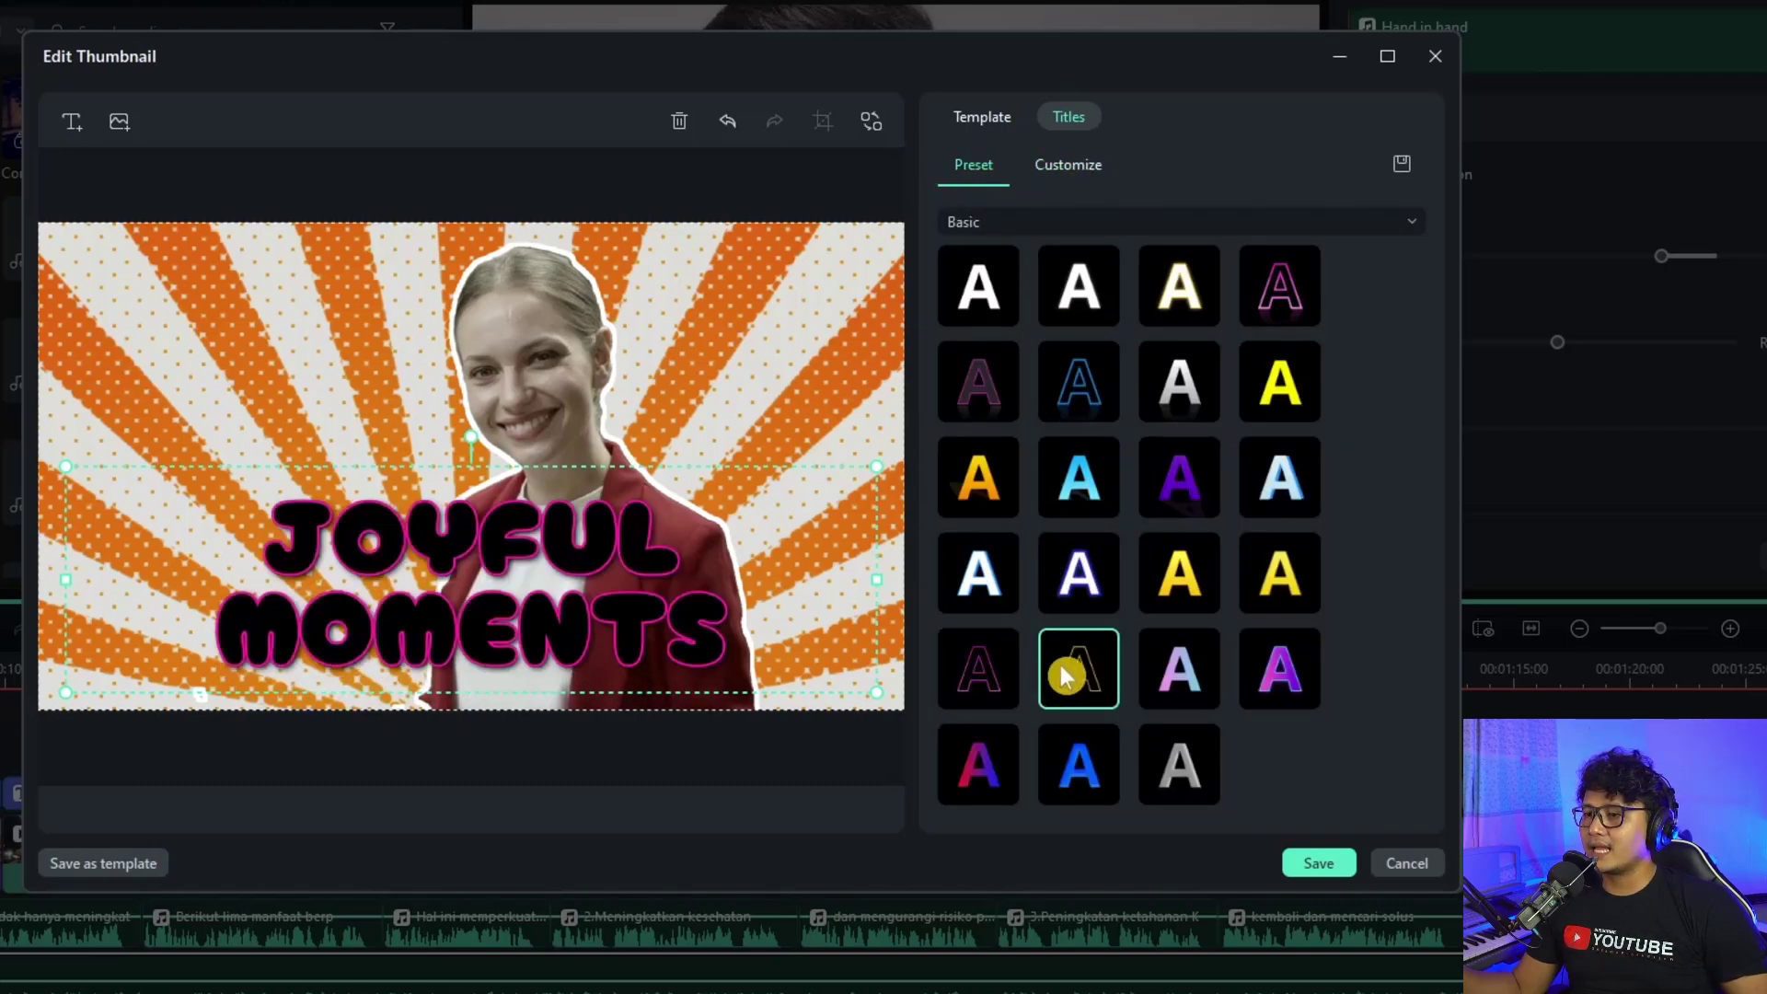
{"action": "left_click", "coordinate": [1161, 473]}
{"action": "left_click", "coordinate": [1172, 374]}
{"action": "left_click", "coordinate": [1150, 314]}
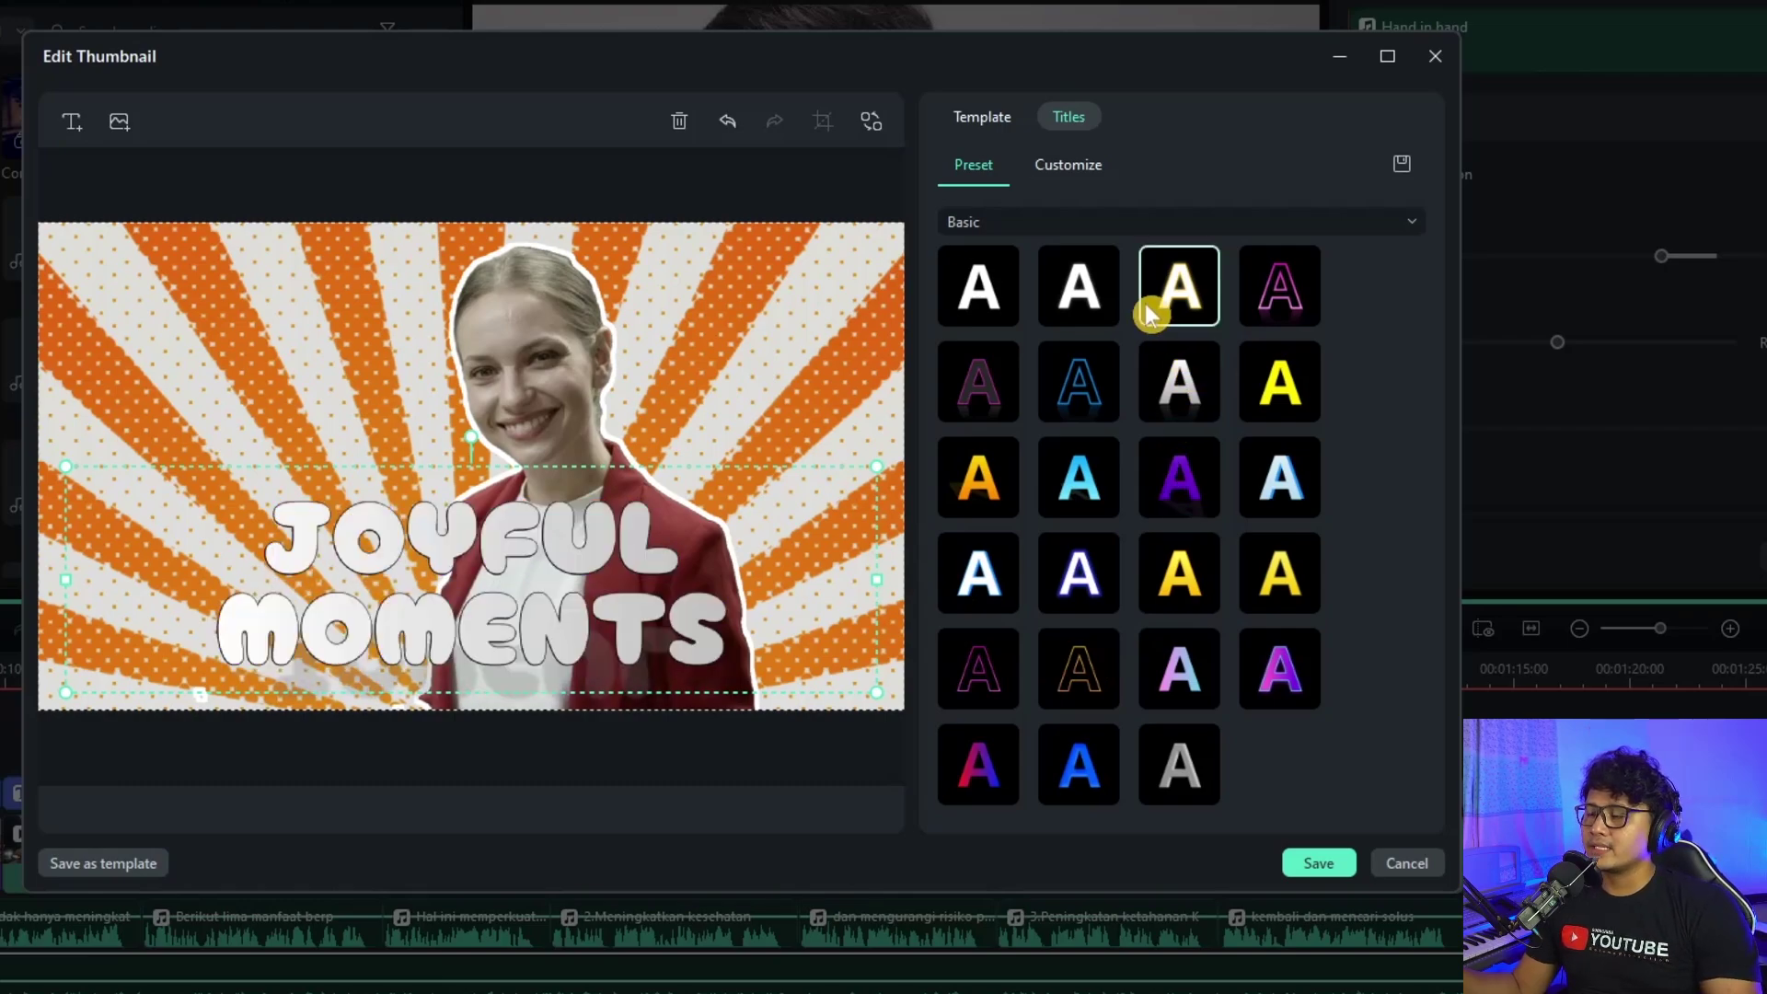
Undo the preset changes on the title to restore the template's original text style
{"action": "key", "text": "ctrl+z"}
{"action": "key", "text": "ctrl+z"}
{"action": "key", "text": "ctrl+z"}
{"action": "key", "text": "ctrl+z"}
{"action": "key", "text": "ctrl+z"}
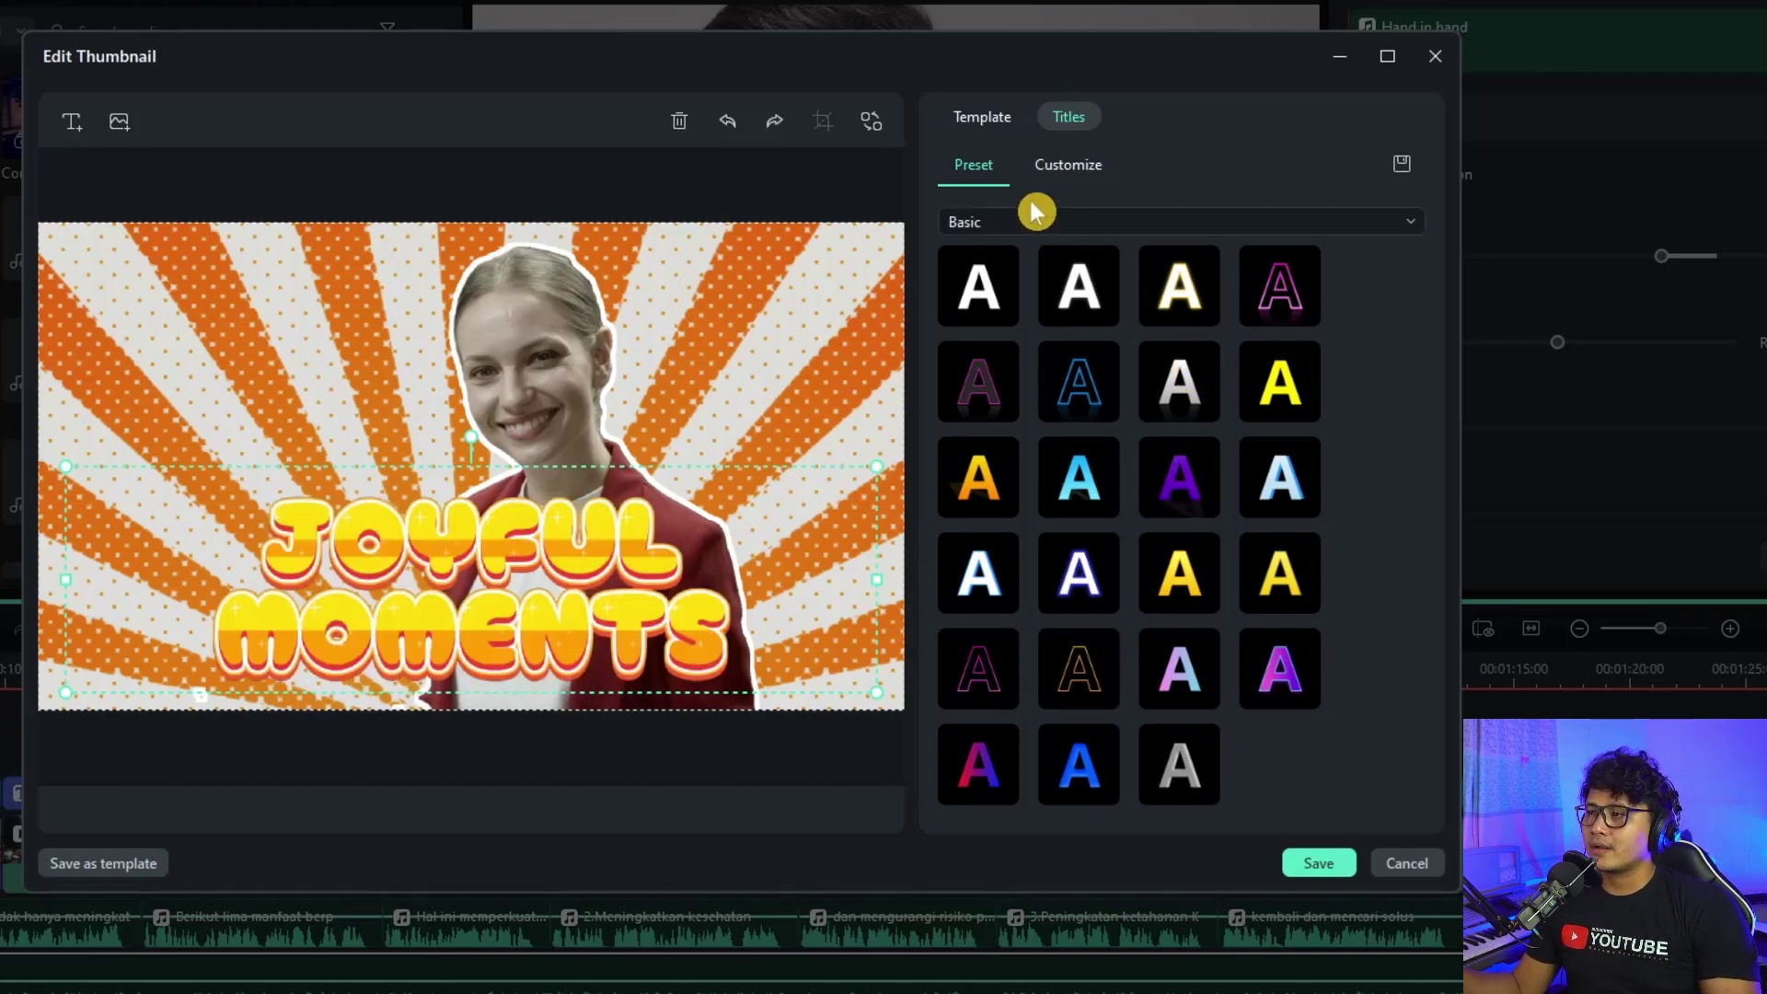
Turn on the custom outline of the title and set its opacity to 54%, blur to 2 and thickness to 10
{"action": "left_click", "coordinate": [1092, 169]}
{"action": "left_click", "coordinate": [1068, 168]}
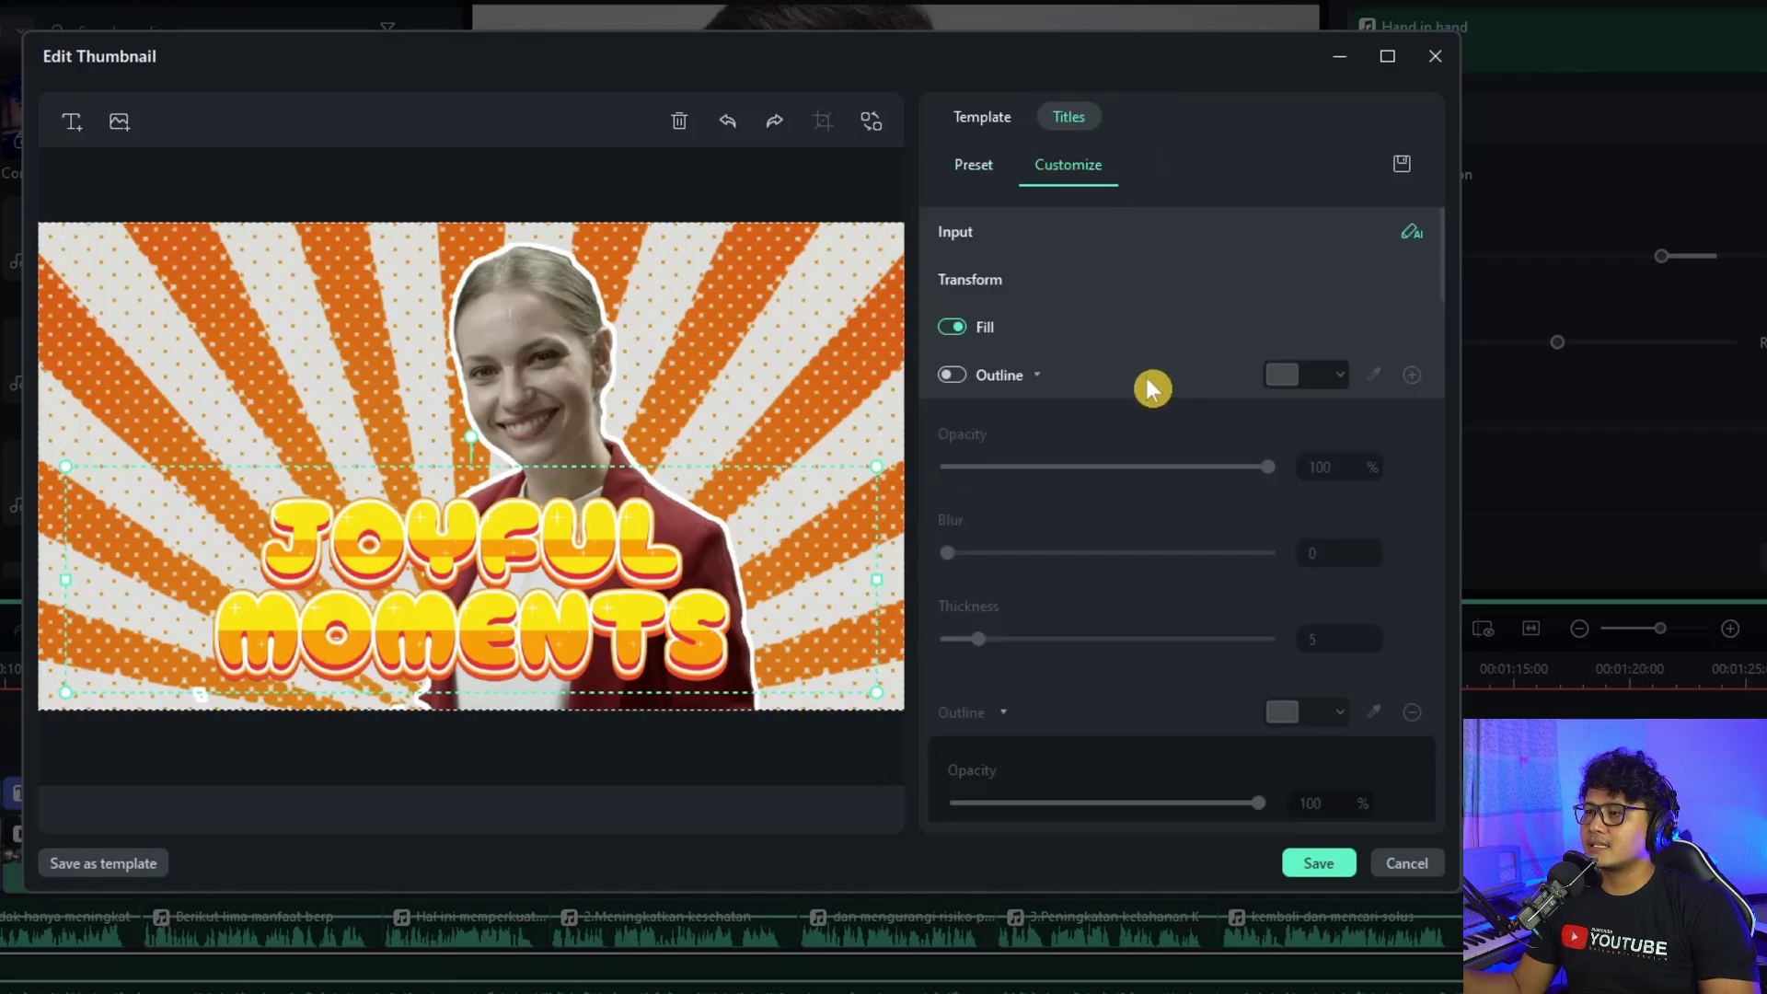
{"action": "scroll", "coordinate": [1146, 391], "scroll_direction": "down", "scroll_amount": 2}
{"action": "scroll", "coordinate": [1144, 399], "scroll_direction": "up", "scroll_amount": 2}
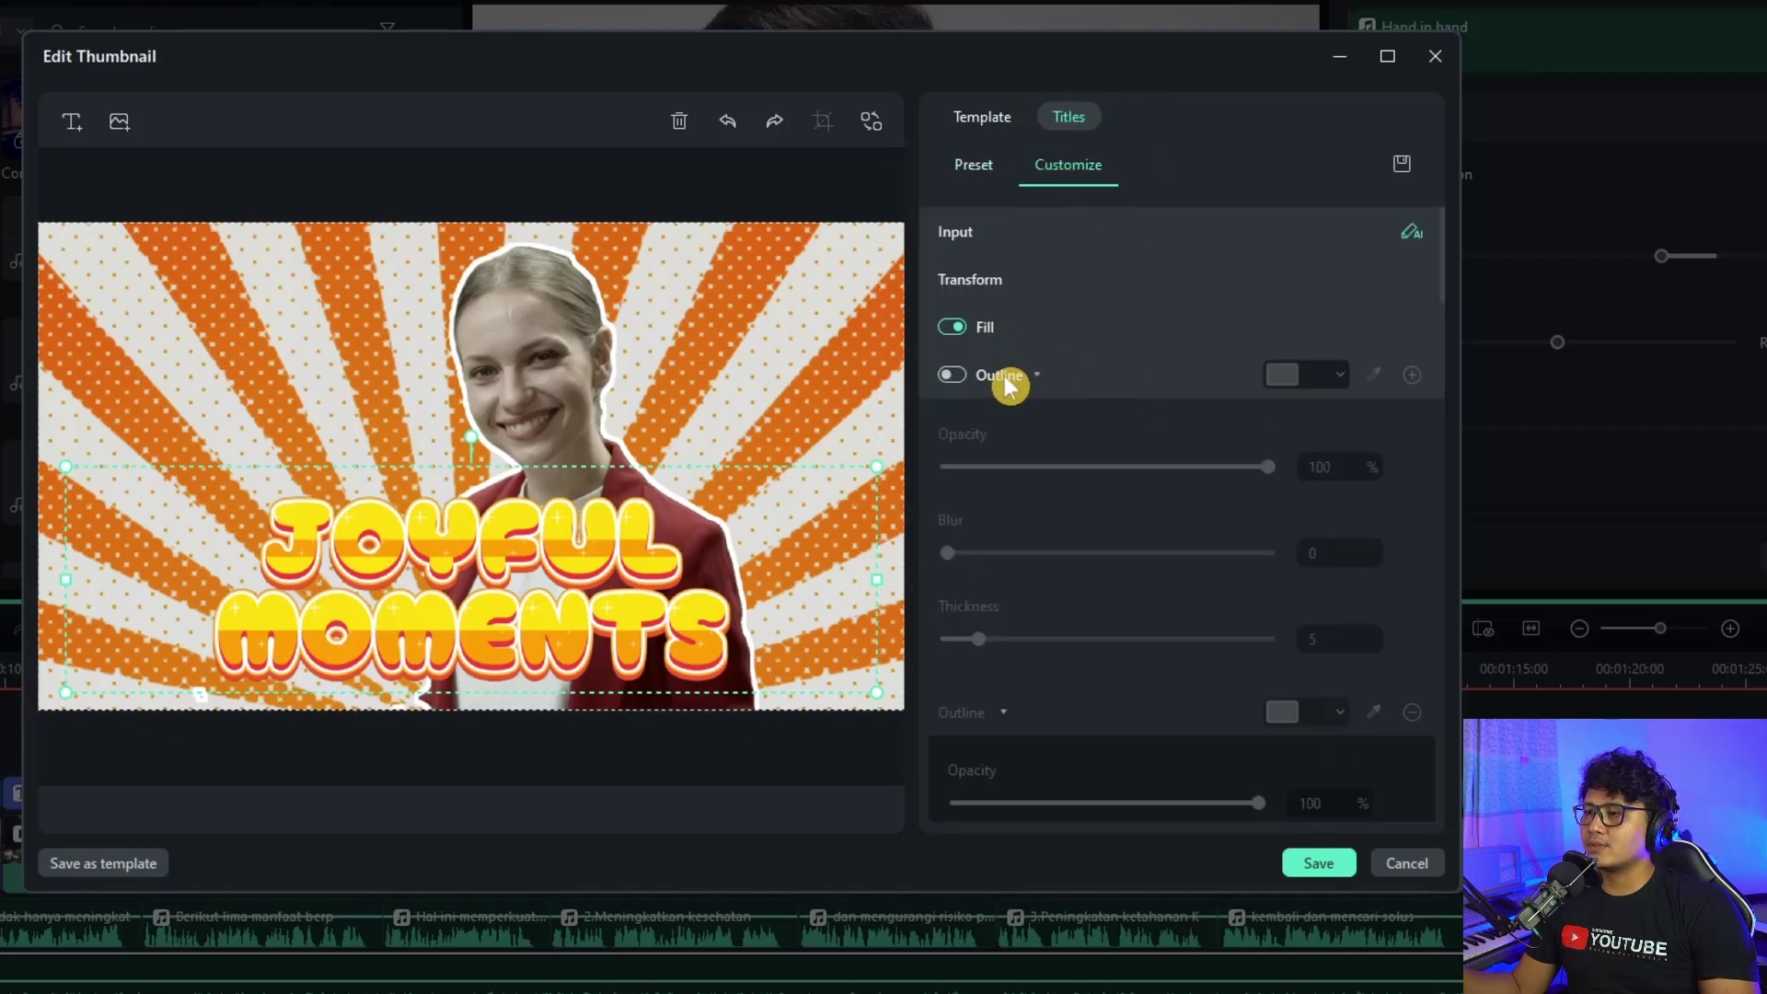
{"action": "left_click", "coordinate": [951, 375]}
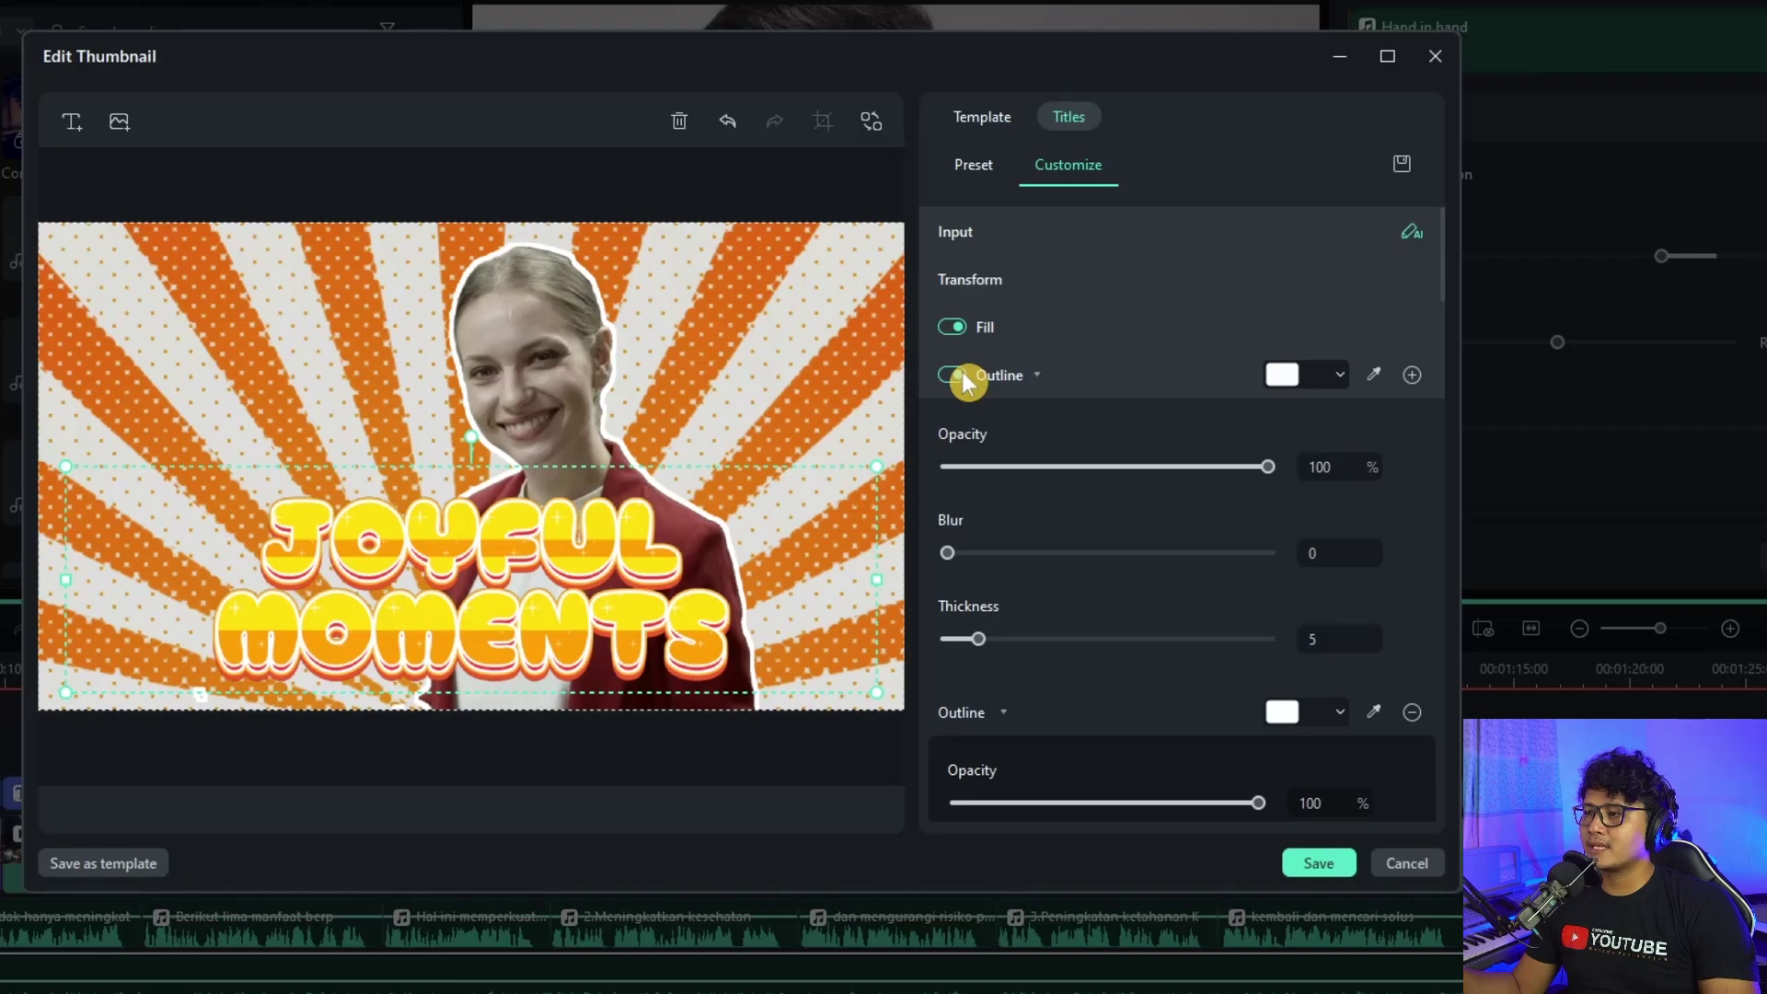
{"action": "left_click_drag", "start_coordinate": [1003, 467], "coordinate": [1145, 471]}
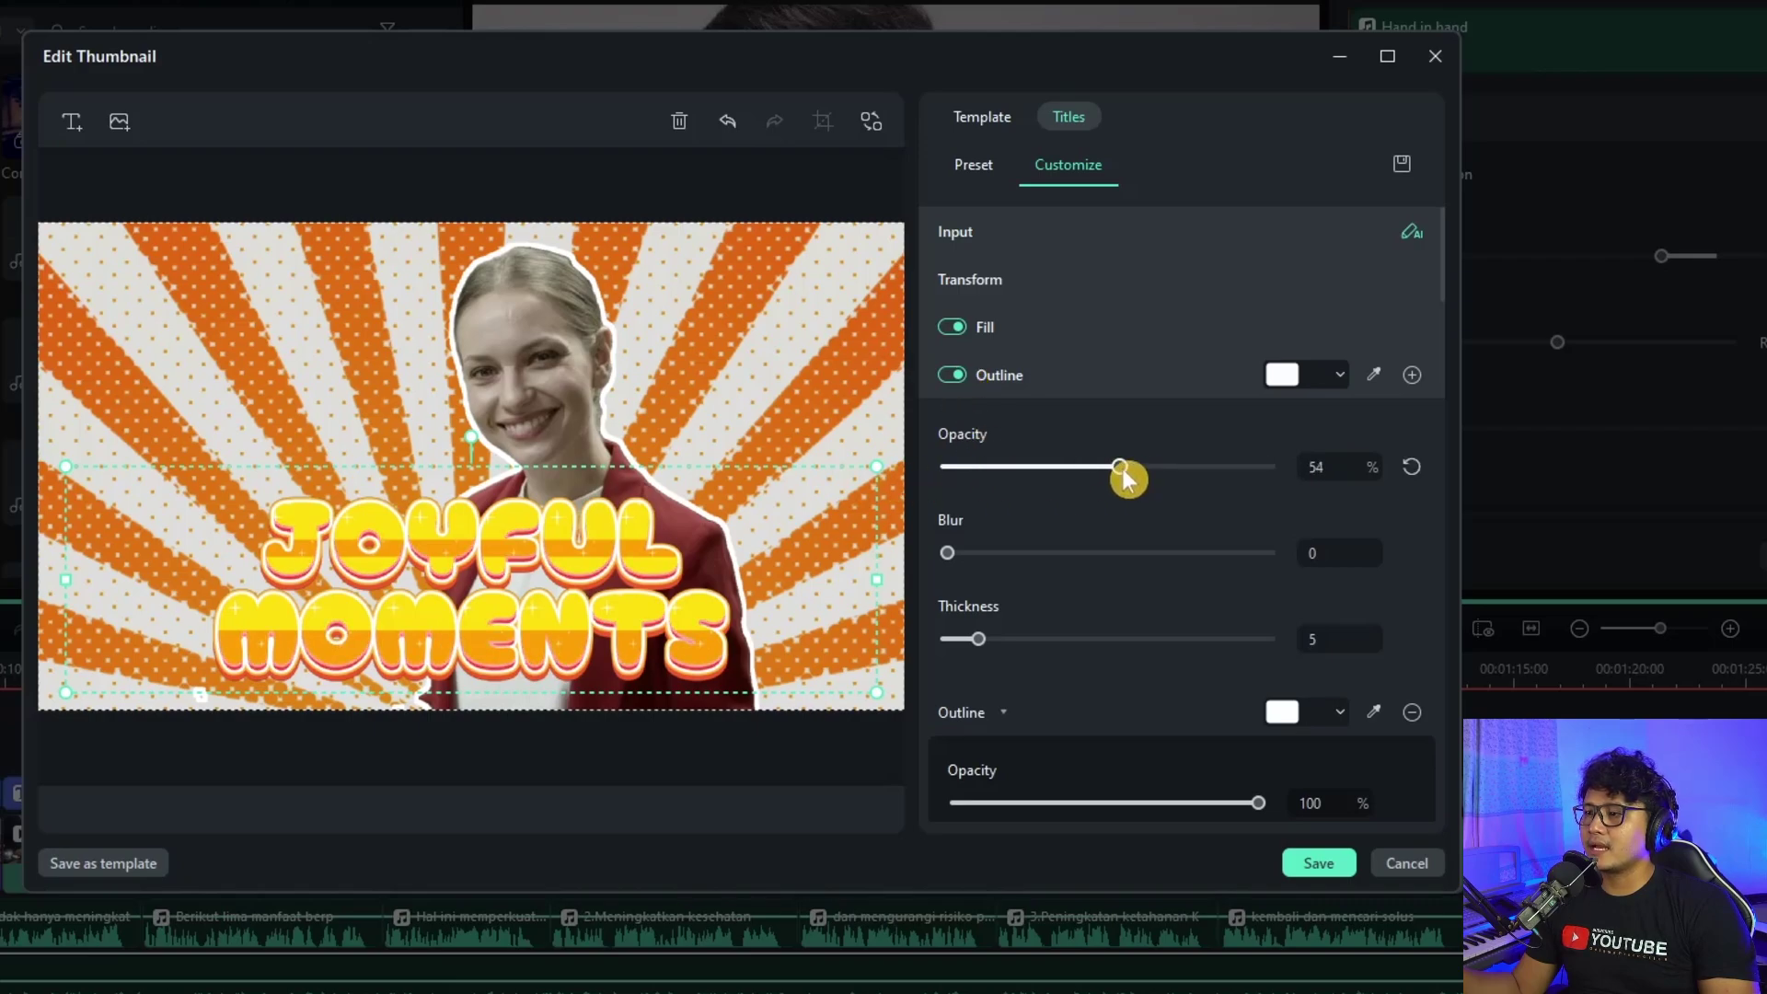
{"action": "left_click_drag", "start_coordinate": [948, 554], "coordinate": [1176, 557]}
{"action": "mouse_move", "coordinate": [978, 639]}
{"action": "left_mouse_down"}
{"action": "mouse_move", "coordinate": [1179, 643]}
{"action": "mouse_move", "coordinate": [1012, 644]}
{"action": "left_mouse_up"}
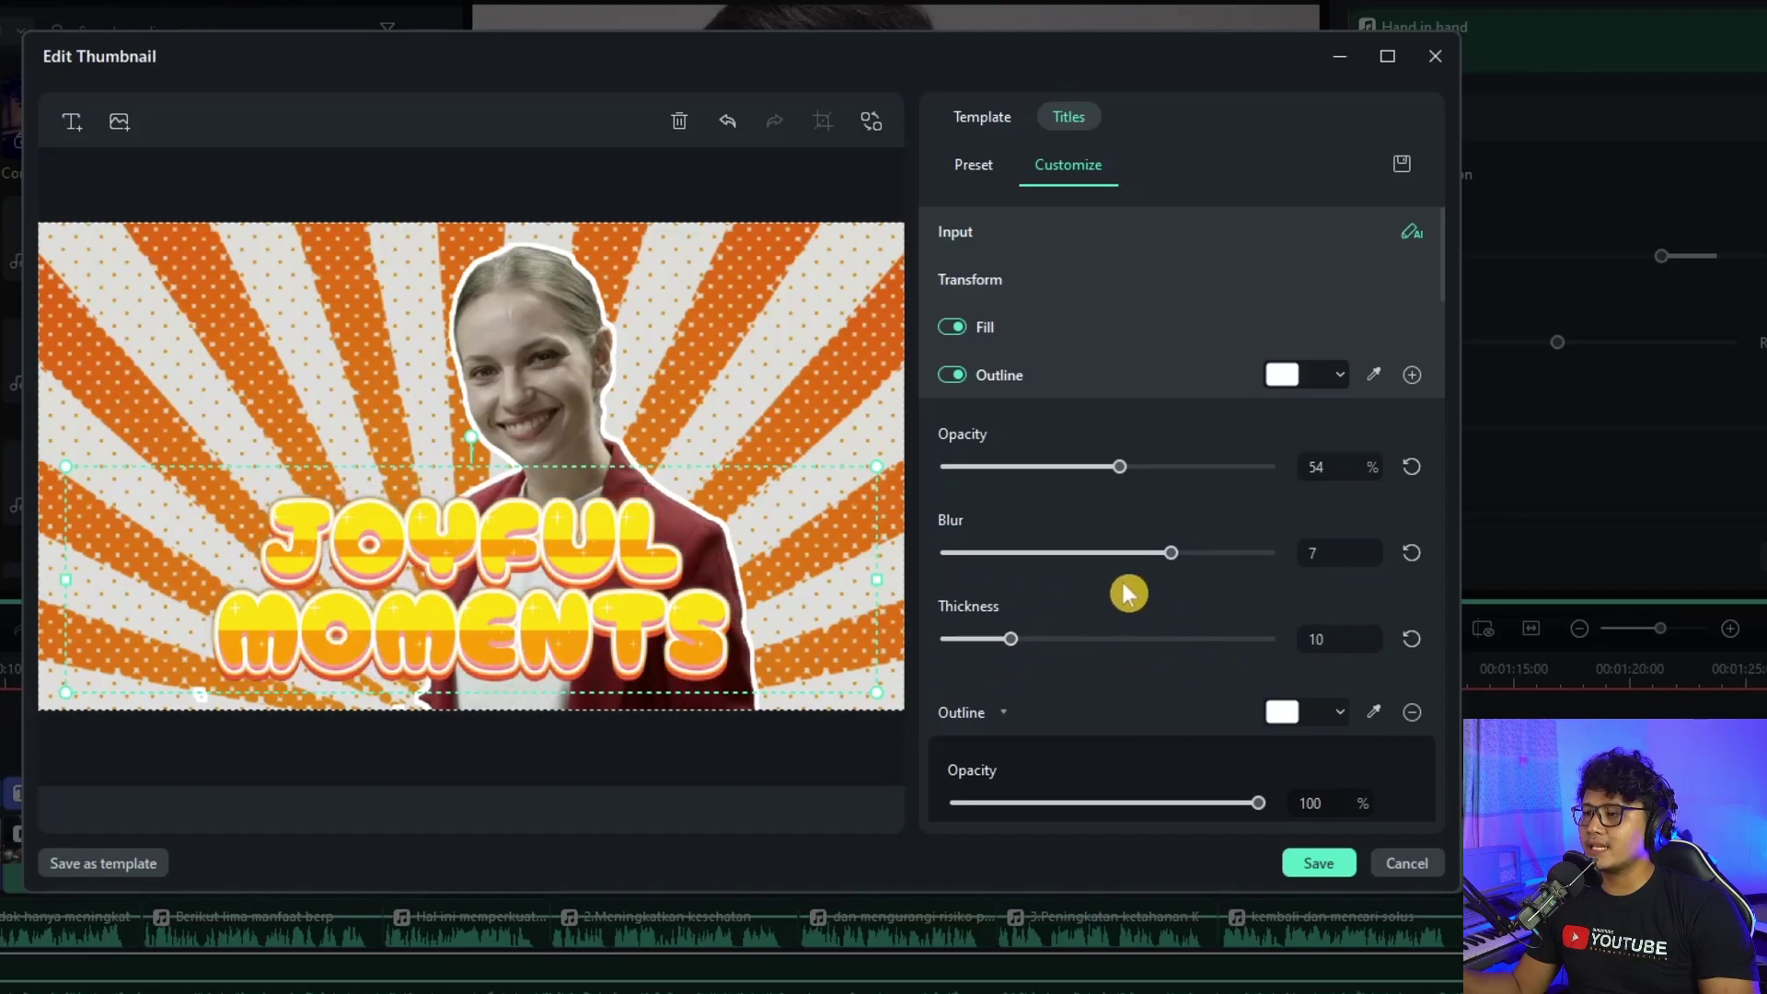
{"action": "left_click_drag", "start_coordinate": [1170, 553], "coordinate": [1011, 553]}
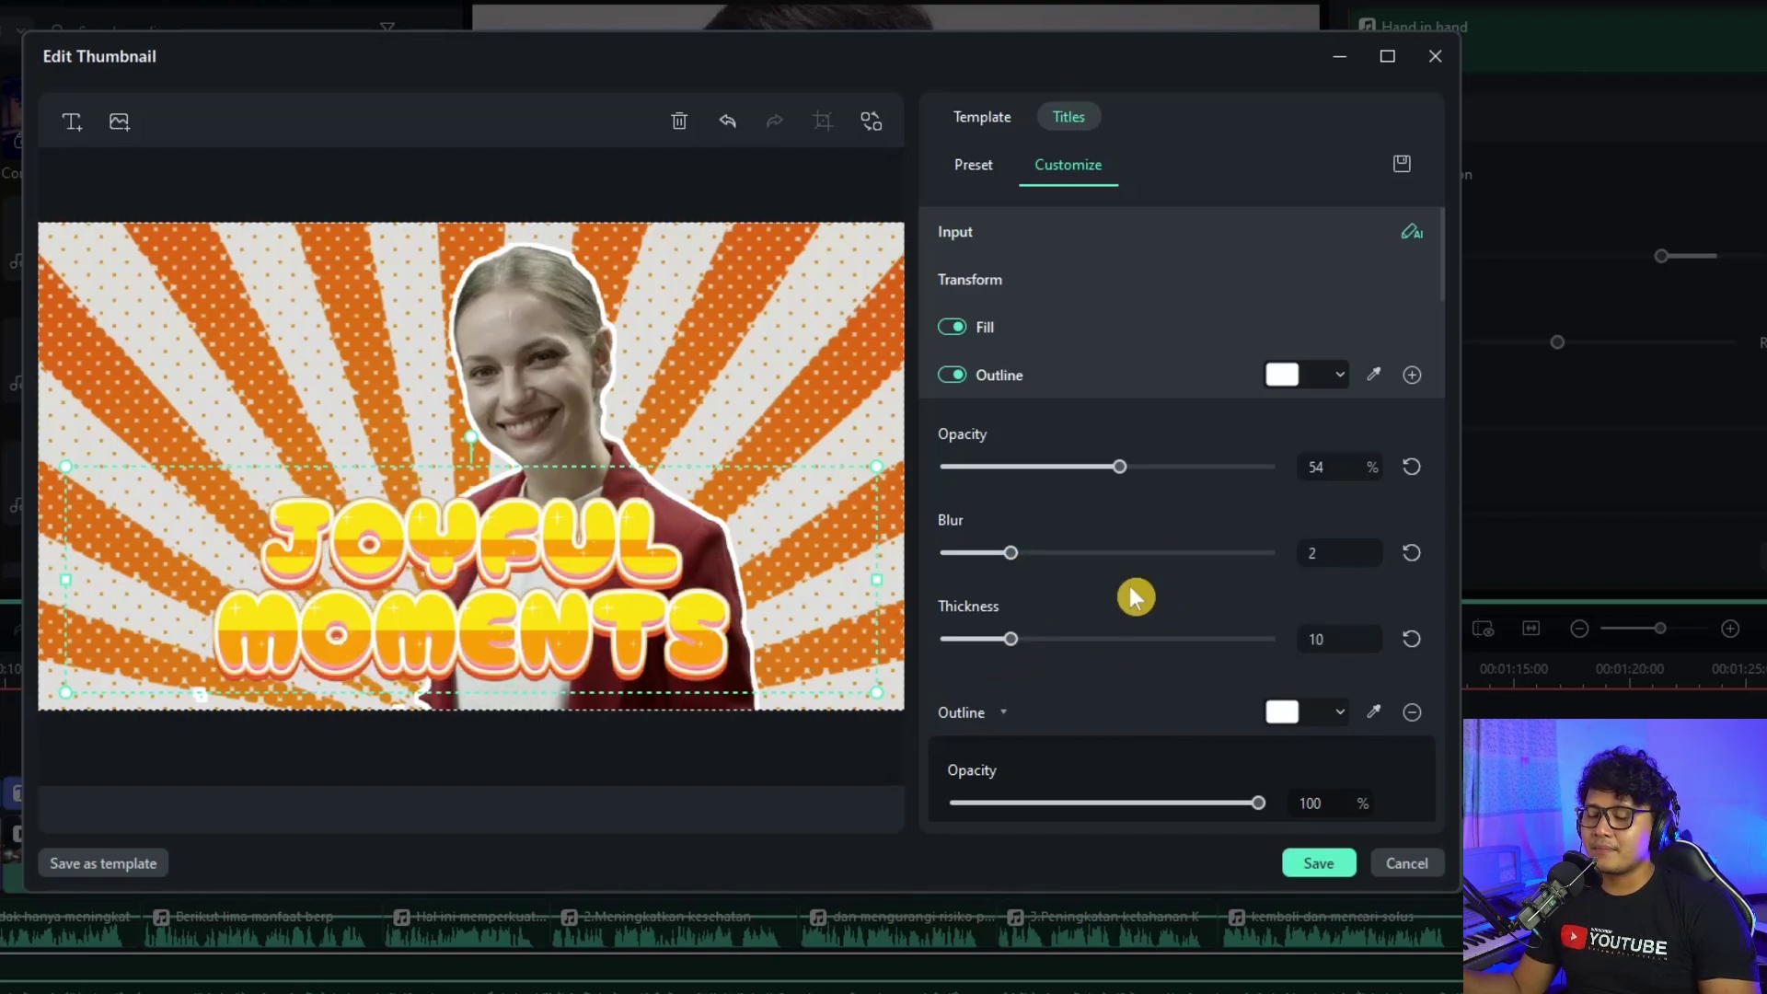
Undo the latest opacity, blur and thickness adjustments of the title's outline
{"action": "key", "text": "ctrl+z"}
{"action": "key", "text": "ctrl+z"}
{"action": "key", "text": "ctrl+z"}
{"action": "key", "text": "ctrl+z"}
{"action": "key", "text": "ctrl+z"}
{"action": "key", "text": "ctrl+z"}
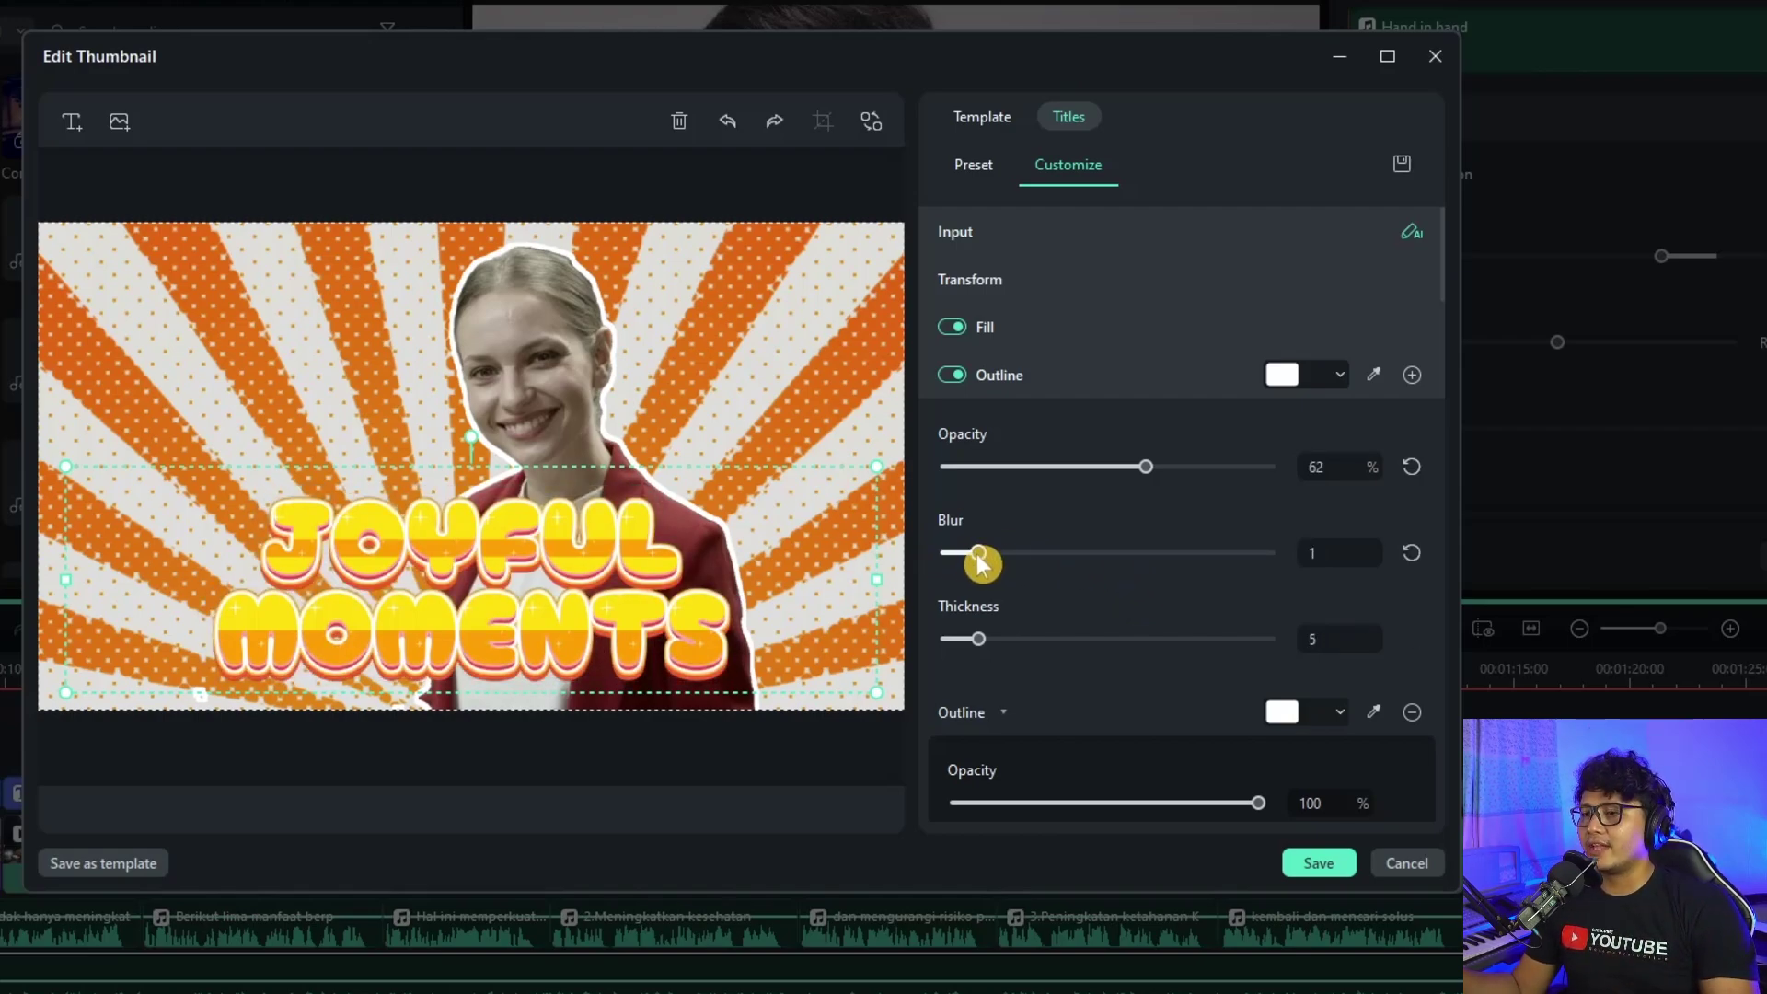
Replace the title text "Joyful Moments" with "Manfaat Bersyukur"
{"action": "scroll", "coordinate": [1012, 644], "scroll_direction": "down", "scroll_amount": 5}
{"action": "double_click", "coordinate": [557, 545]}
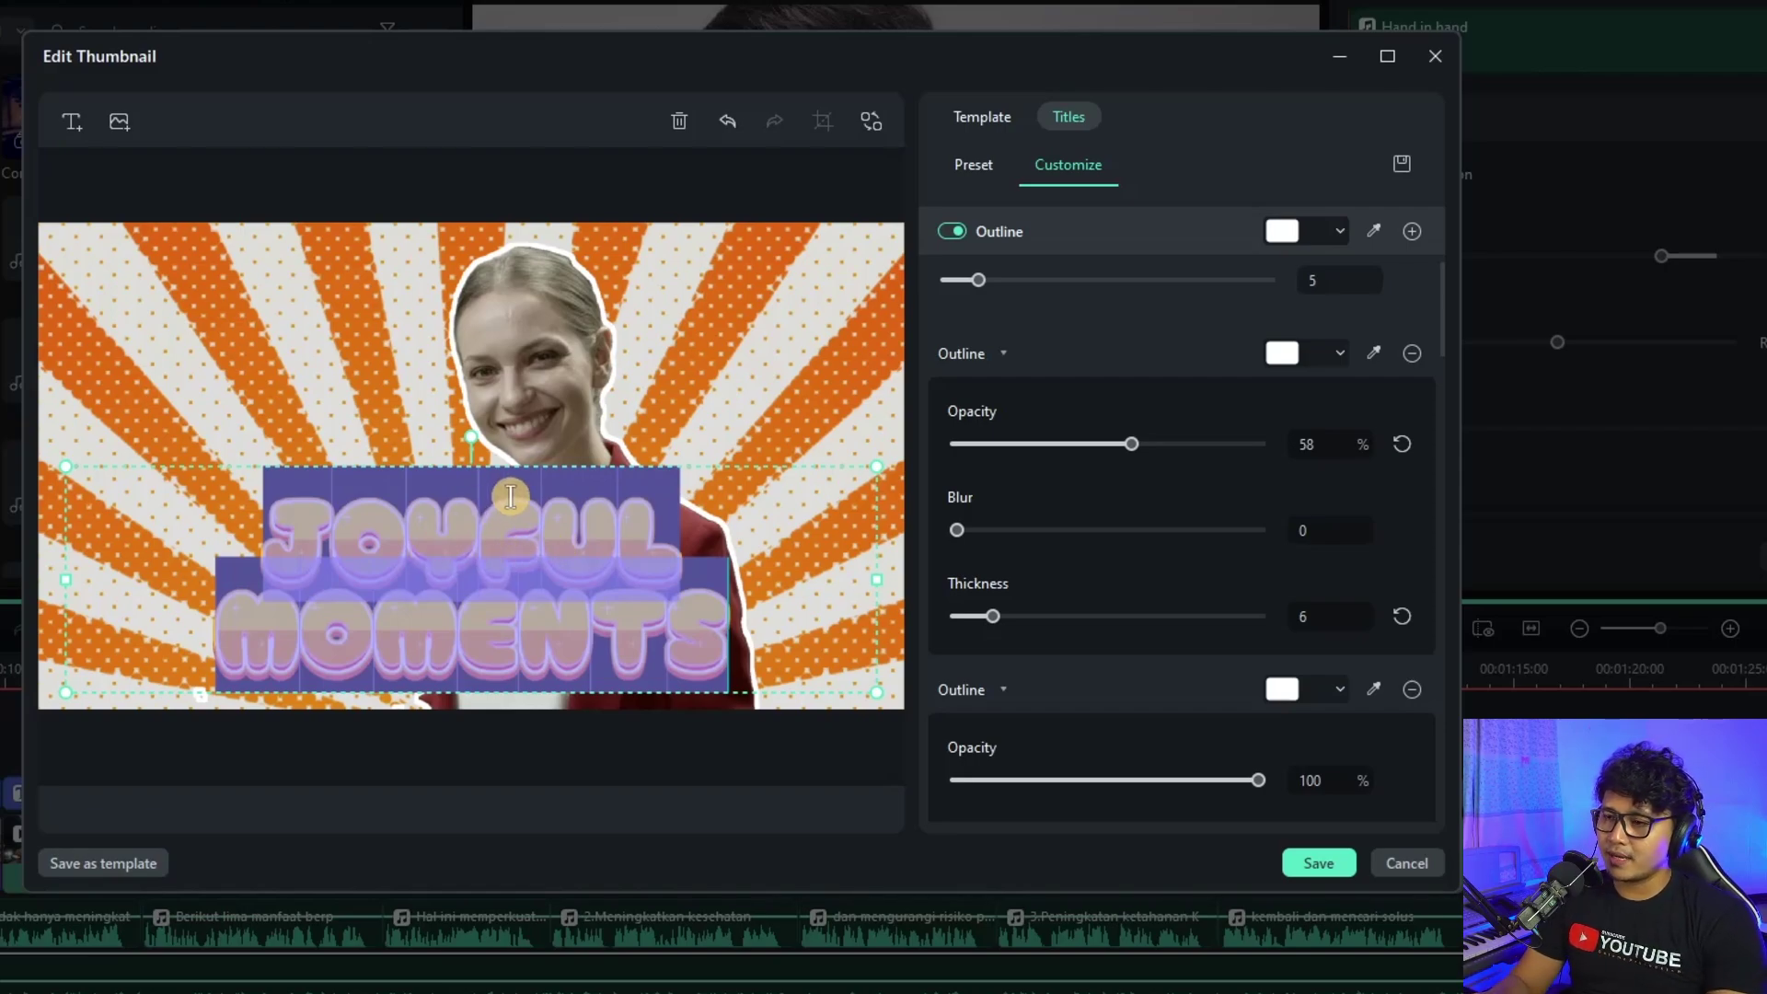
{"action": "key", "text": "BackSpace"}
{"action": "type", "text": "Man"}
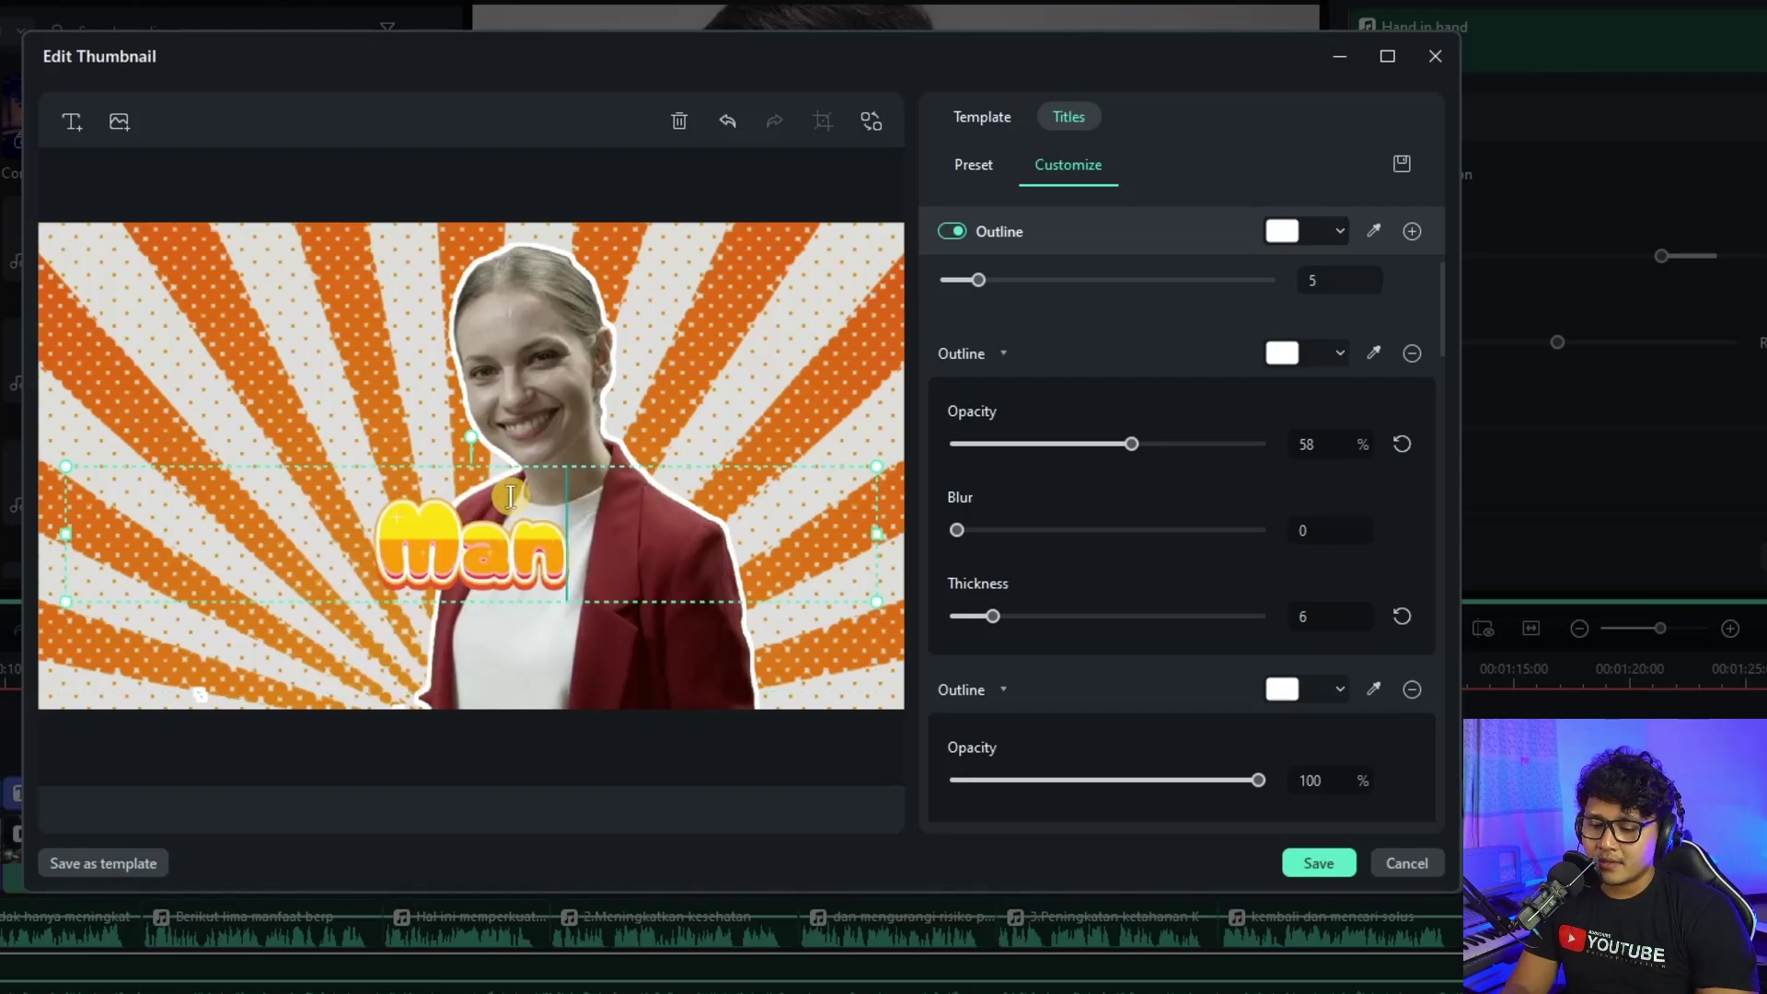
{"action": "type", "text": "faat Bersyukur"}
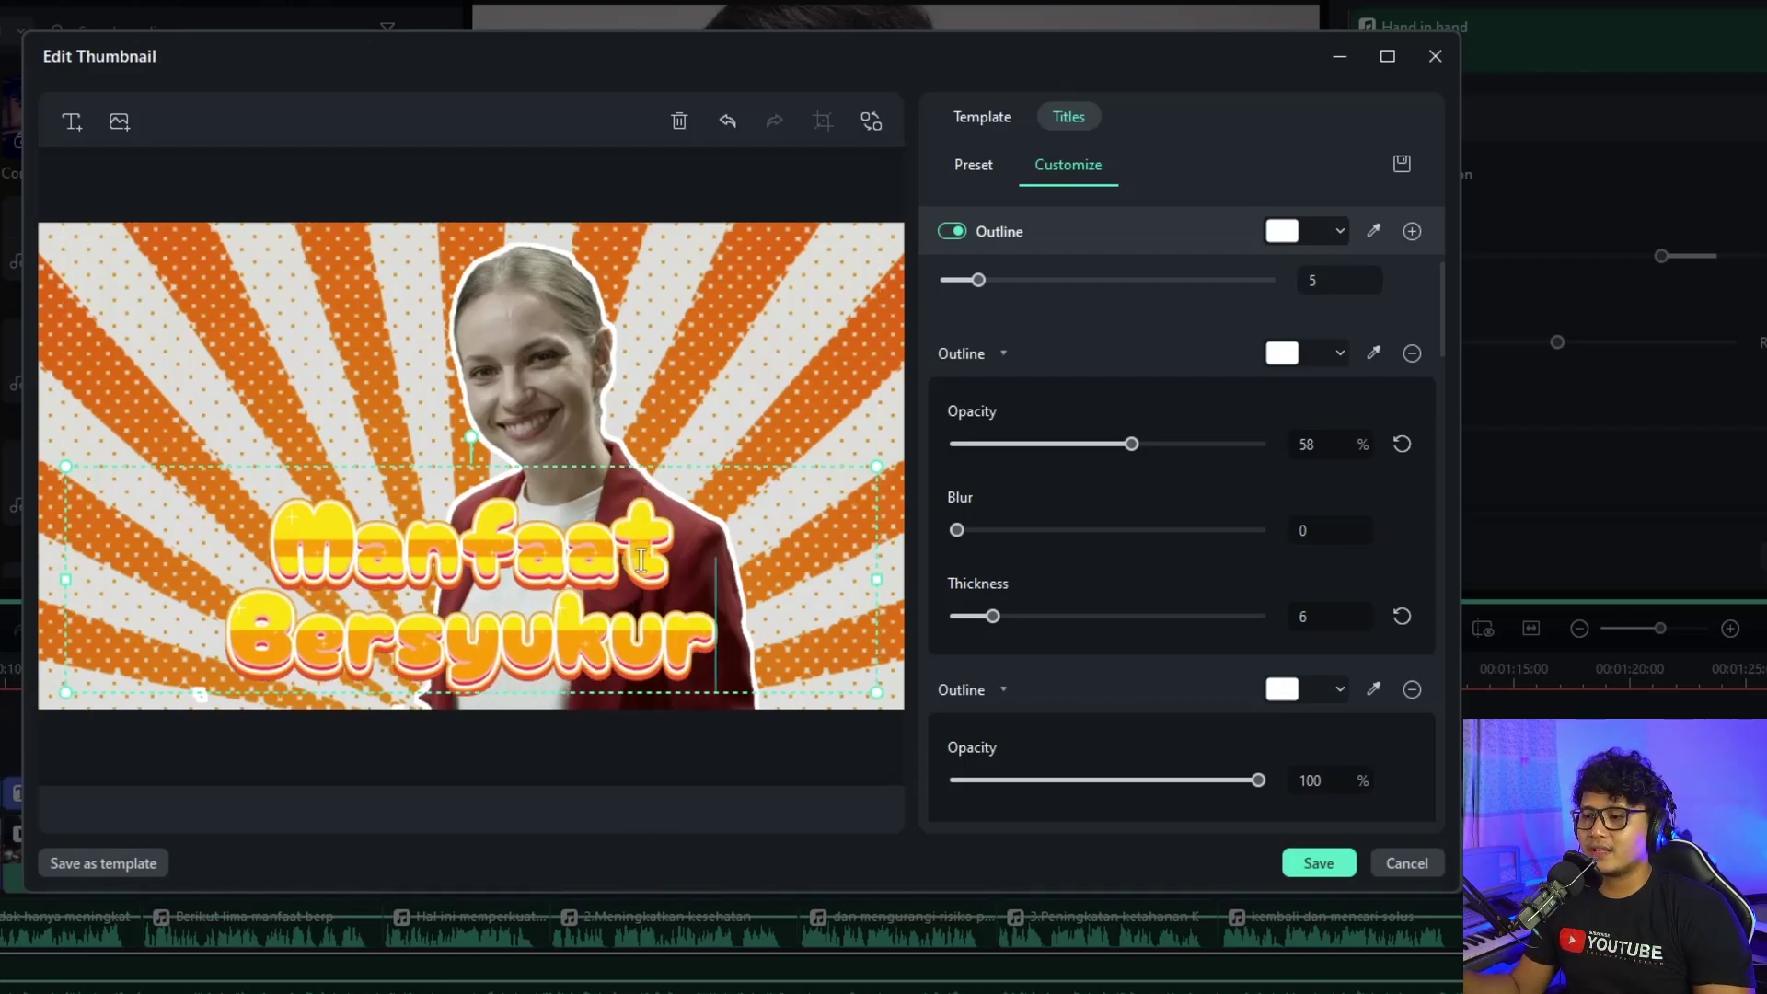
Move the "Manfaat Bersyukur" title horizontally toward the right side of the thumbnail, over the woman's jacket
{"action": "left_click", "coordinate": [644, 440]}
{"action": "left_click", "coordinate": [581, 556]}
{"action": "left_click_drag", "start_coordinate": [512, 557], "coordinate": [655, 552]}
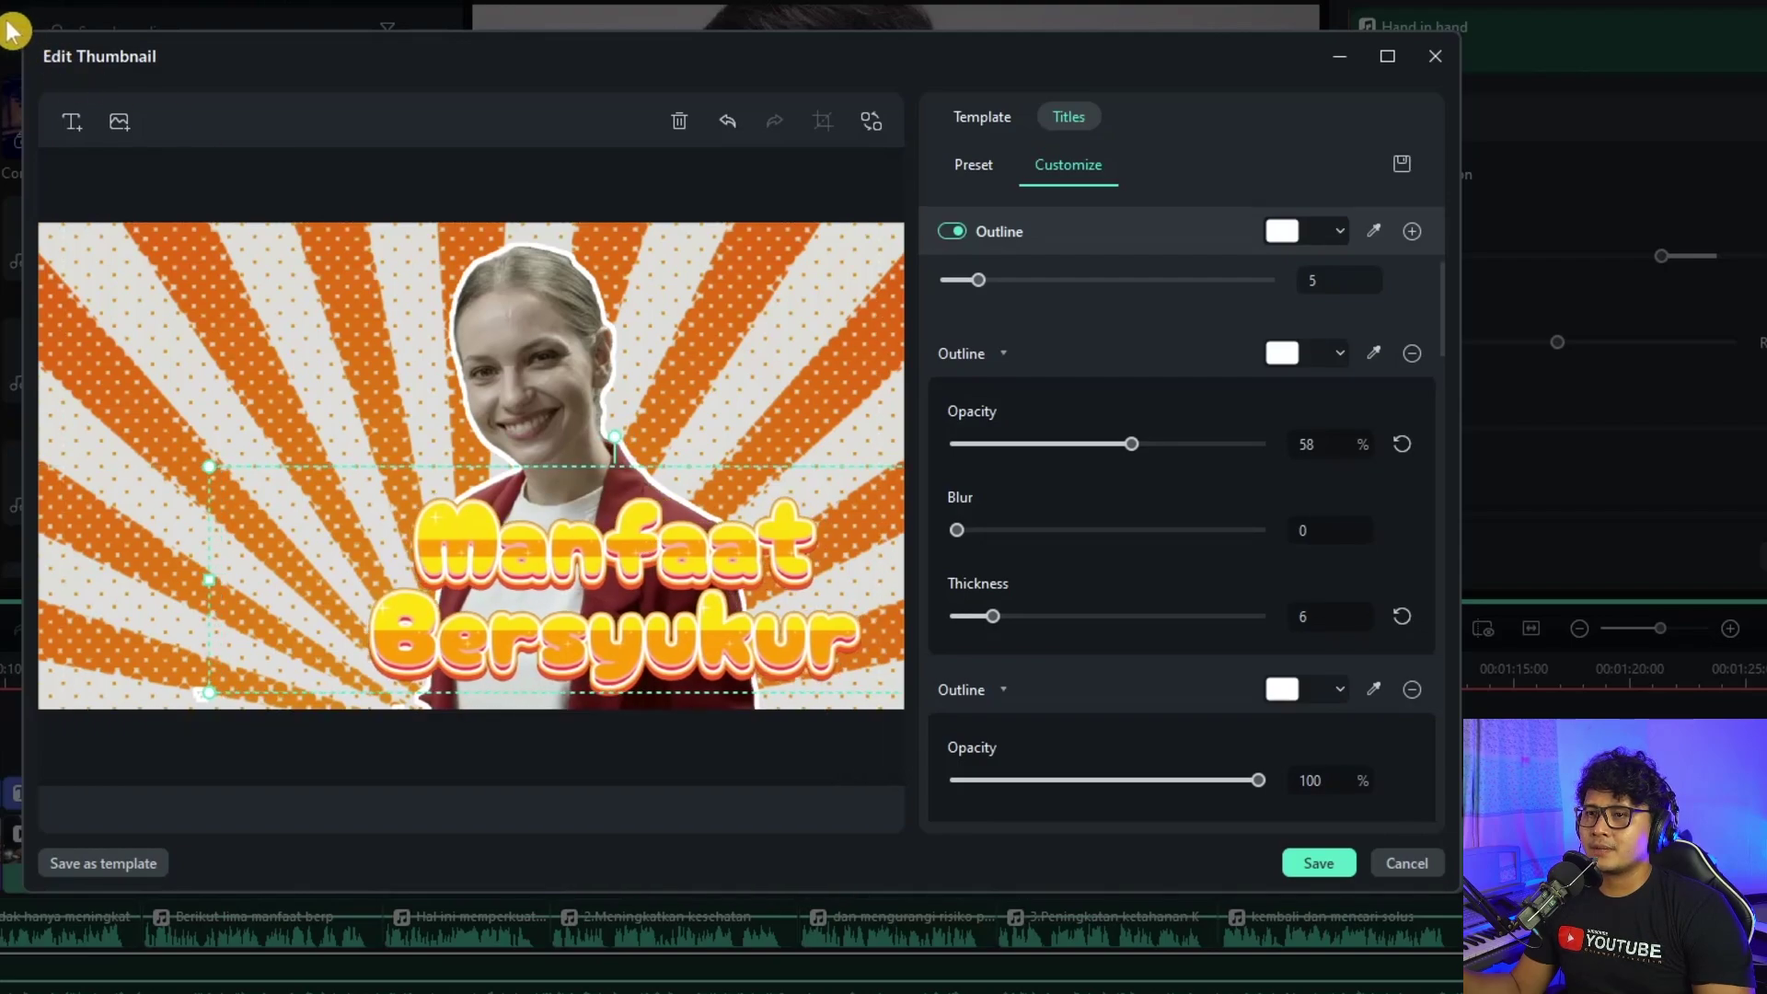
Add a second title reading "VLOG #1" and move it to the thumbnail's upper-left corner
{"action": "left_click", "coordinate": [75, 123]}
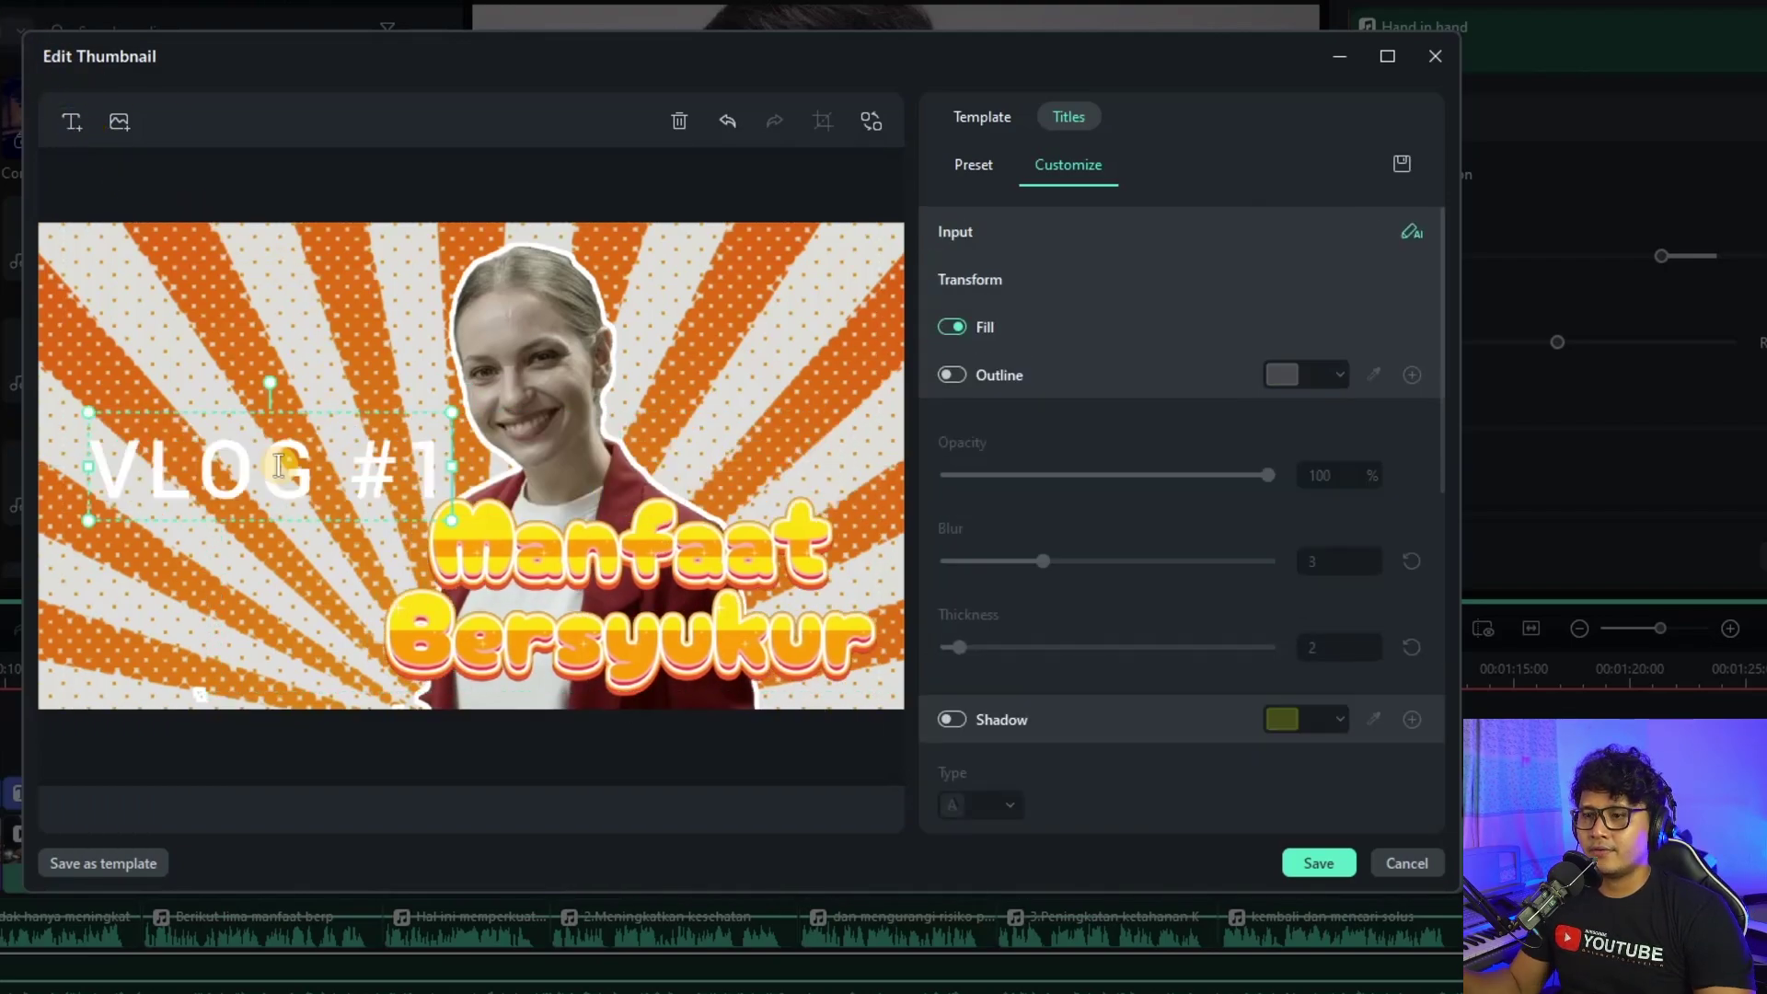
{"action": "left_click", "coordinate": [300, 418]}
{"action": "left_click", "coordinate": [291, 480]}
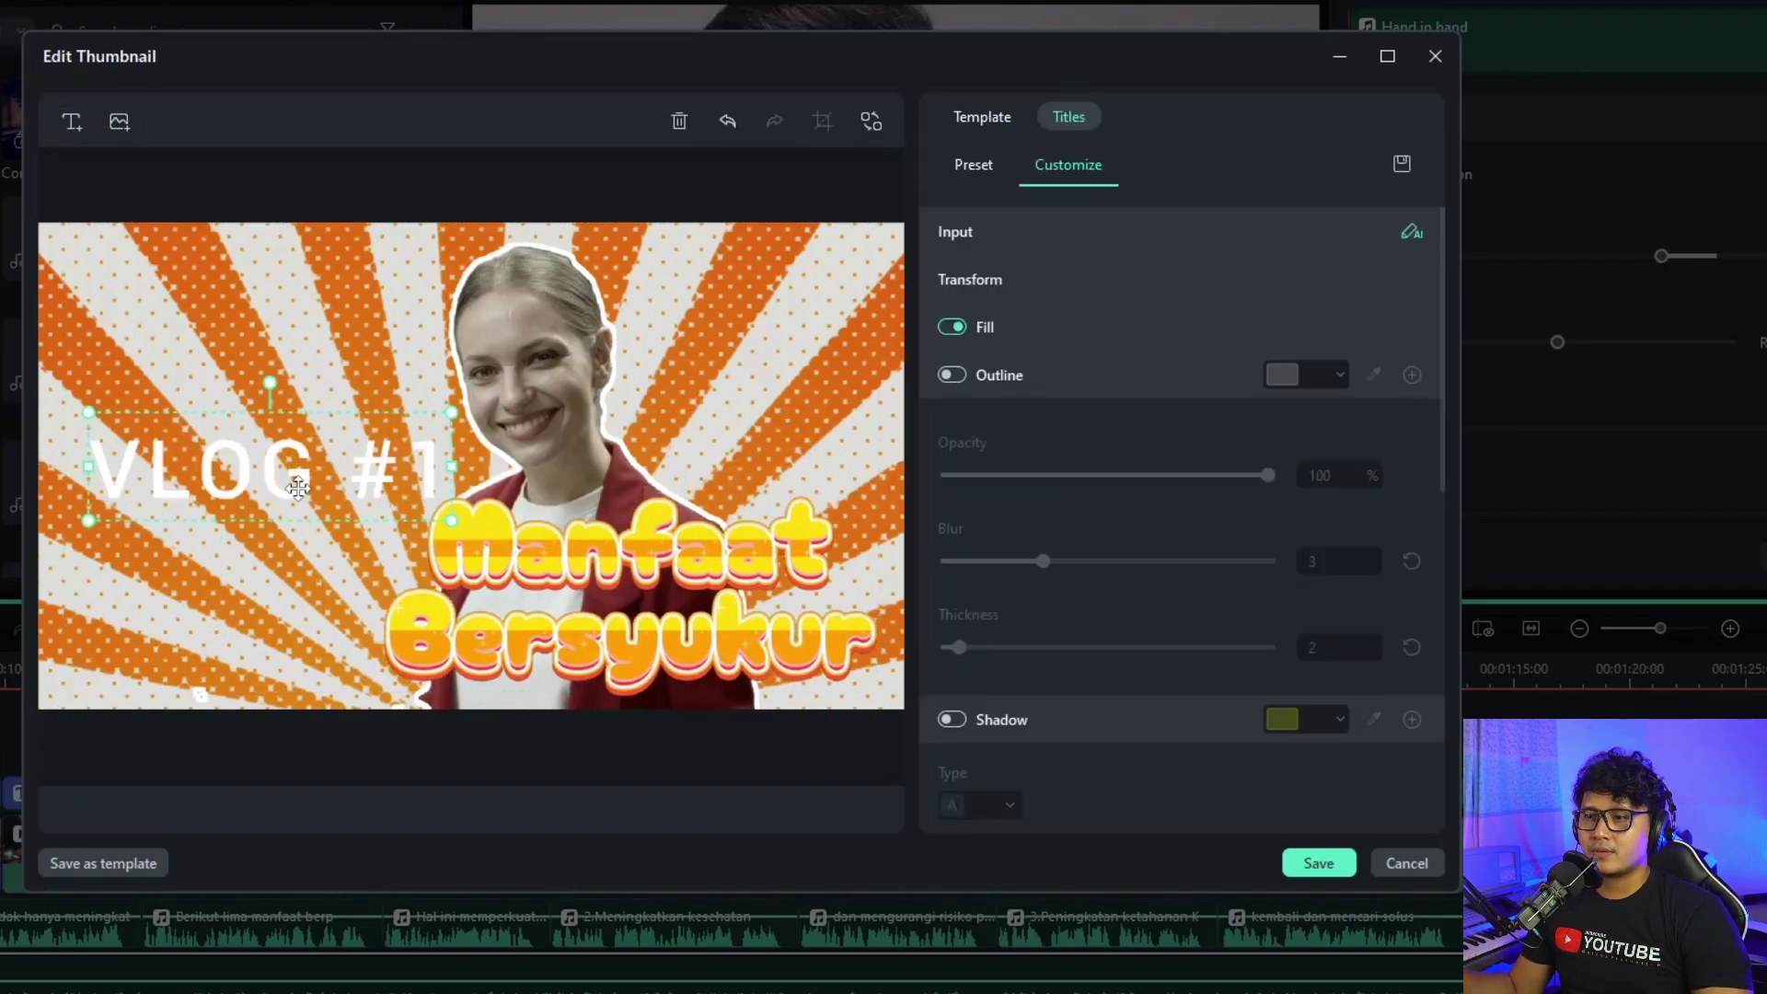
{"action": "left_click_drag", "start_coordinate": [291, 479], "coordinate": [240, 297]}
Apply the yellow-to-magenta WordArt preset with a dark and white outline to the "VLOG #1" title, and bring it fully into the thumbnail
{"action": "left_click", "coordinate": [973, 165]}
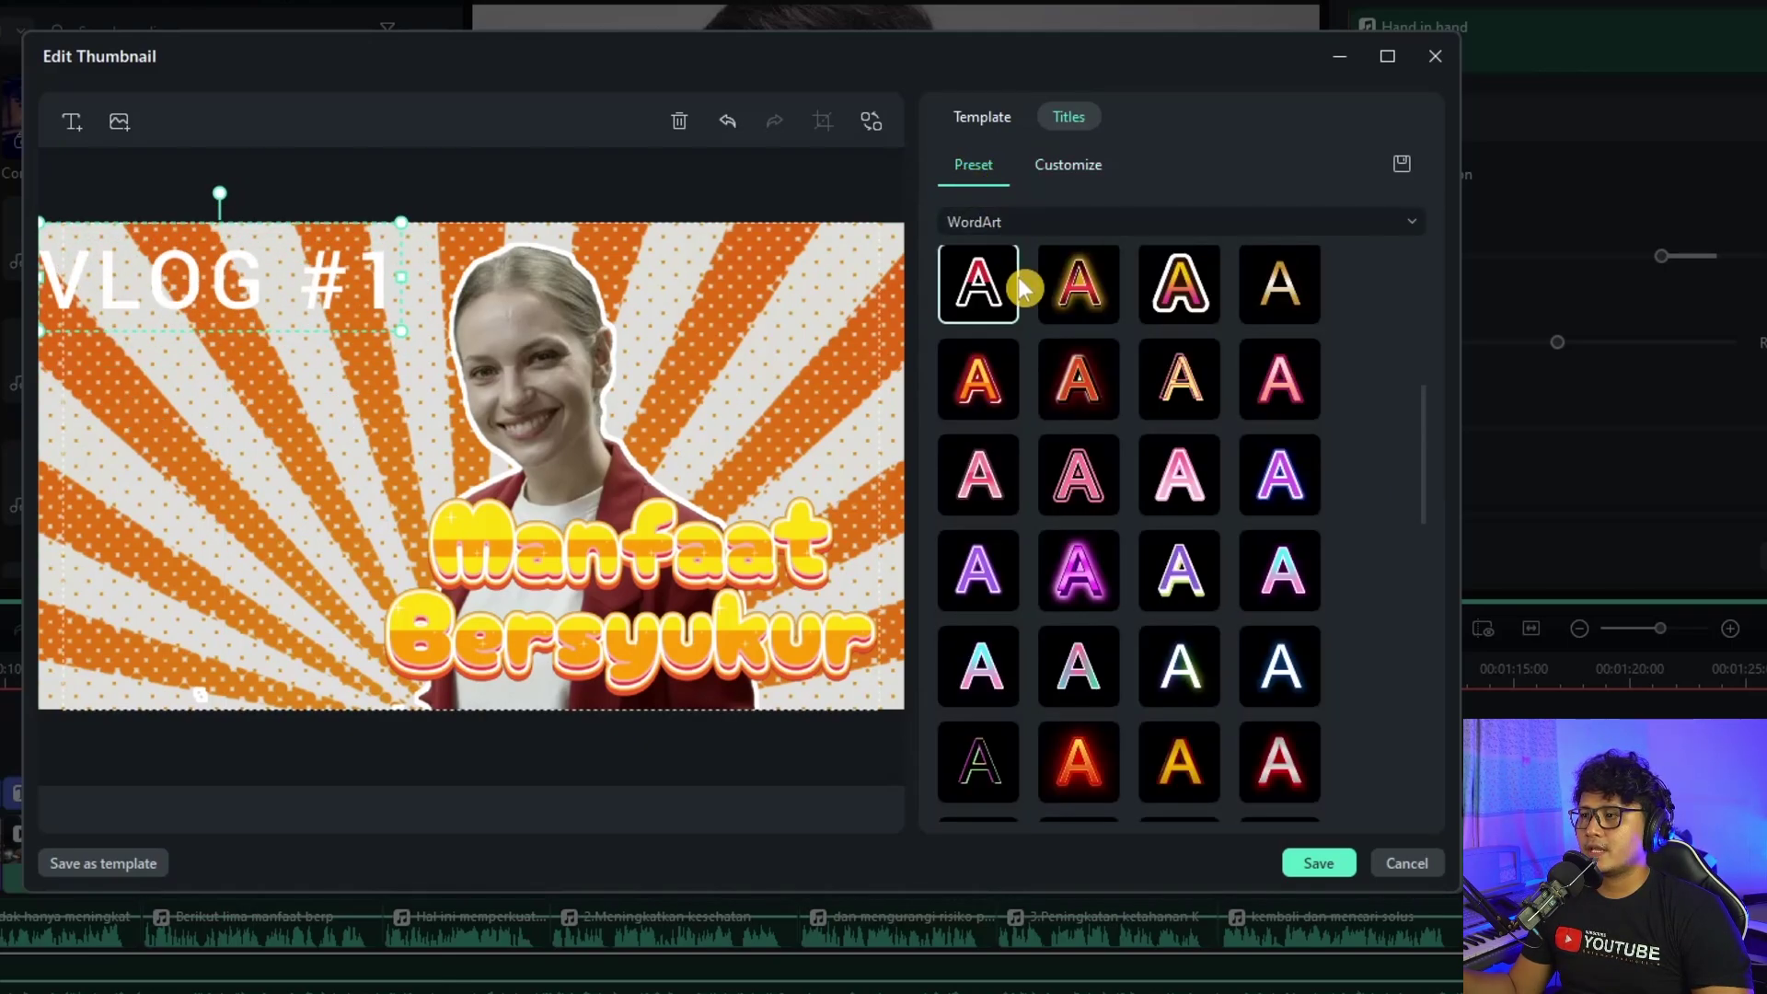
{"action": "left_click", "coordinate": [1208, 300]}
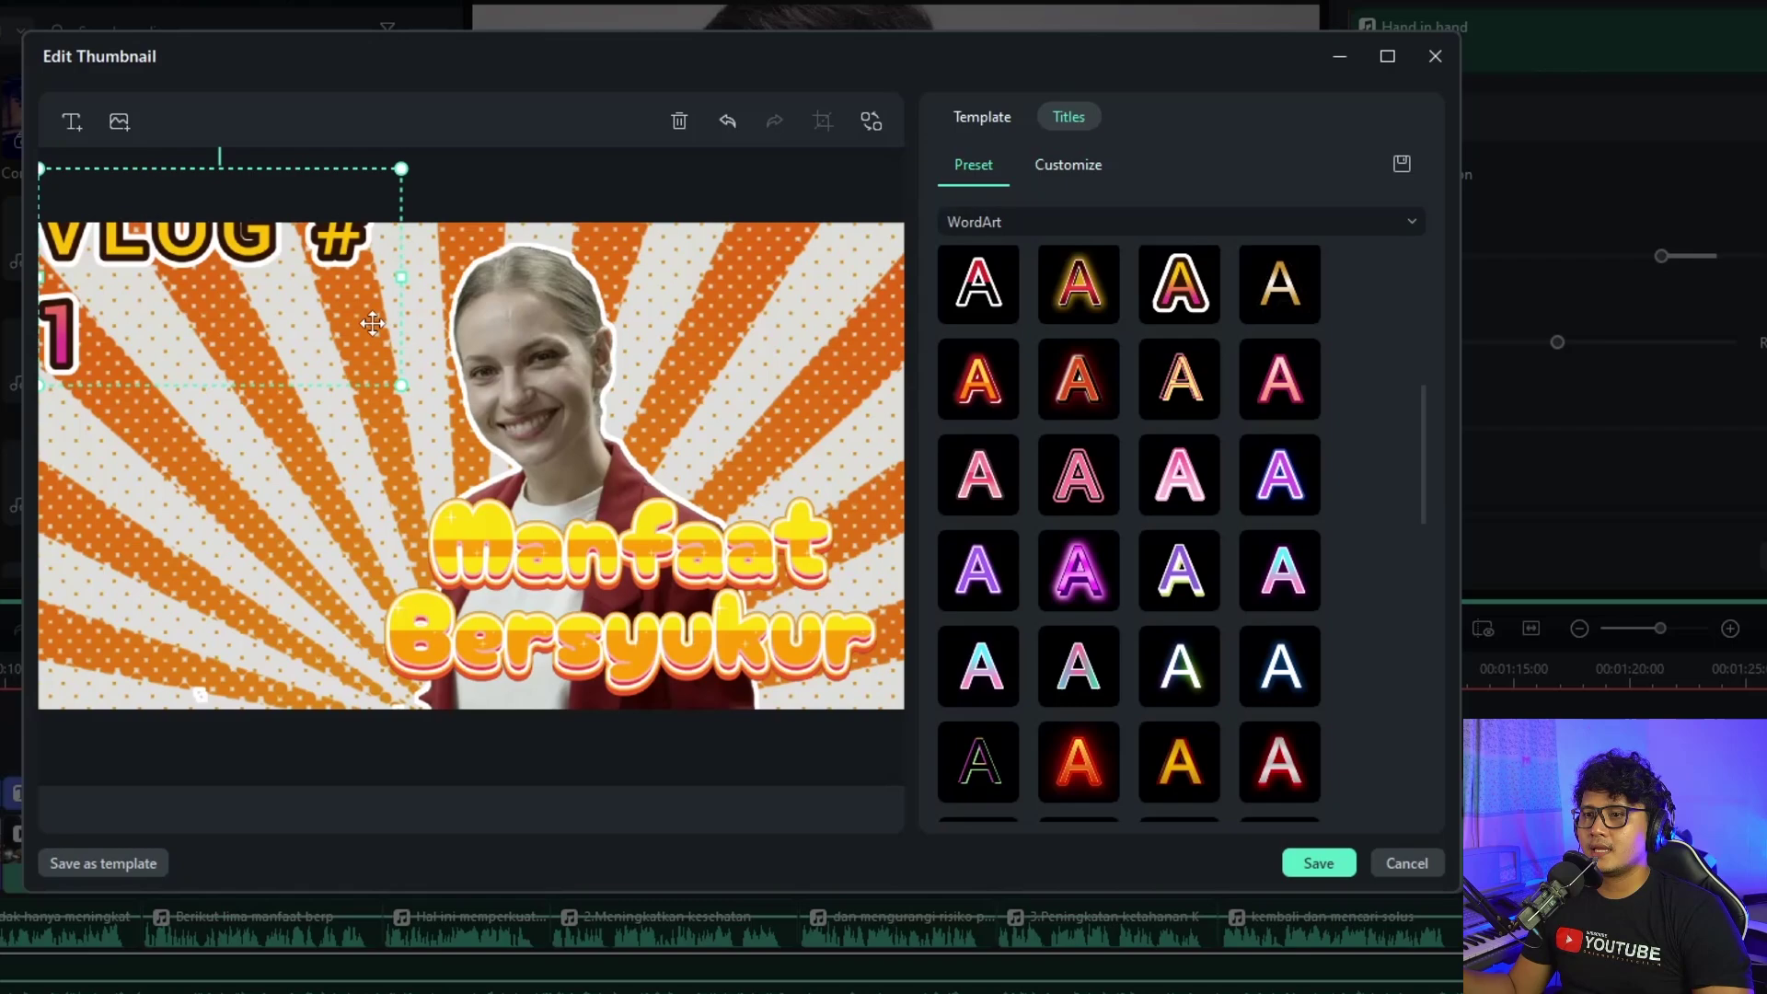
{"action": "left_click_drag", "start_coordinate": [299, 249], "coordinate": [320, 306]}
Shift the woman's cutout toward the right of the thumbnail and fit "VLOG #1" on one line in the upper-left corner
{"action": "left_click", "coordinate": [553, 407]}
{"action": "left_click_drag", "start_coordinate": [552, 407], "coordinate": [633, 397]}
{"action": "left_click_drag", "start_coordinate": [275, 322], "coordinate": [267, 324]}
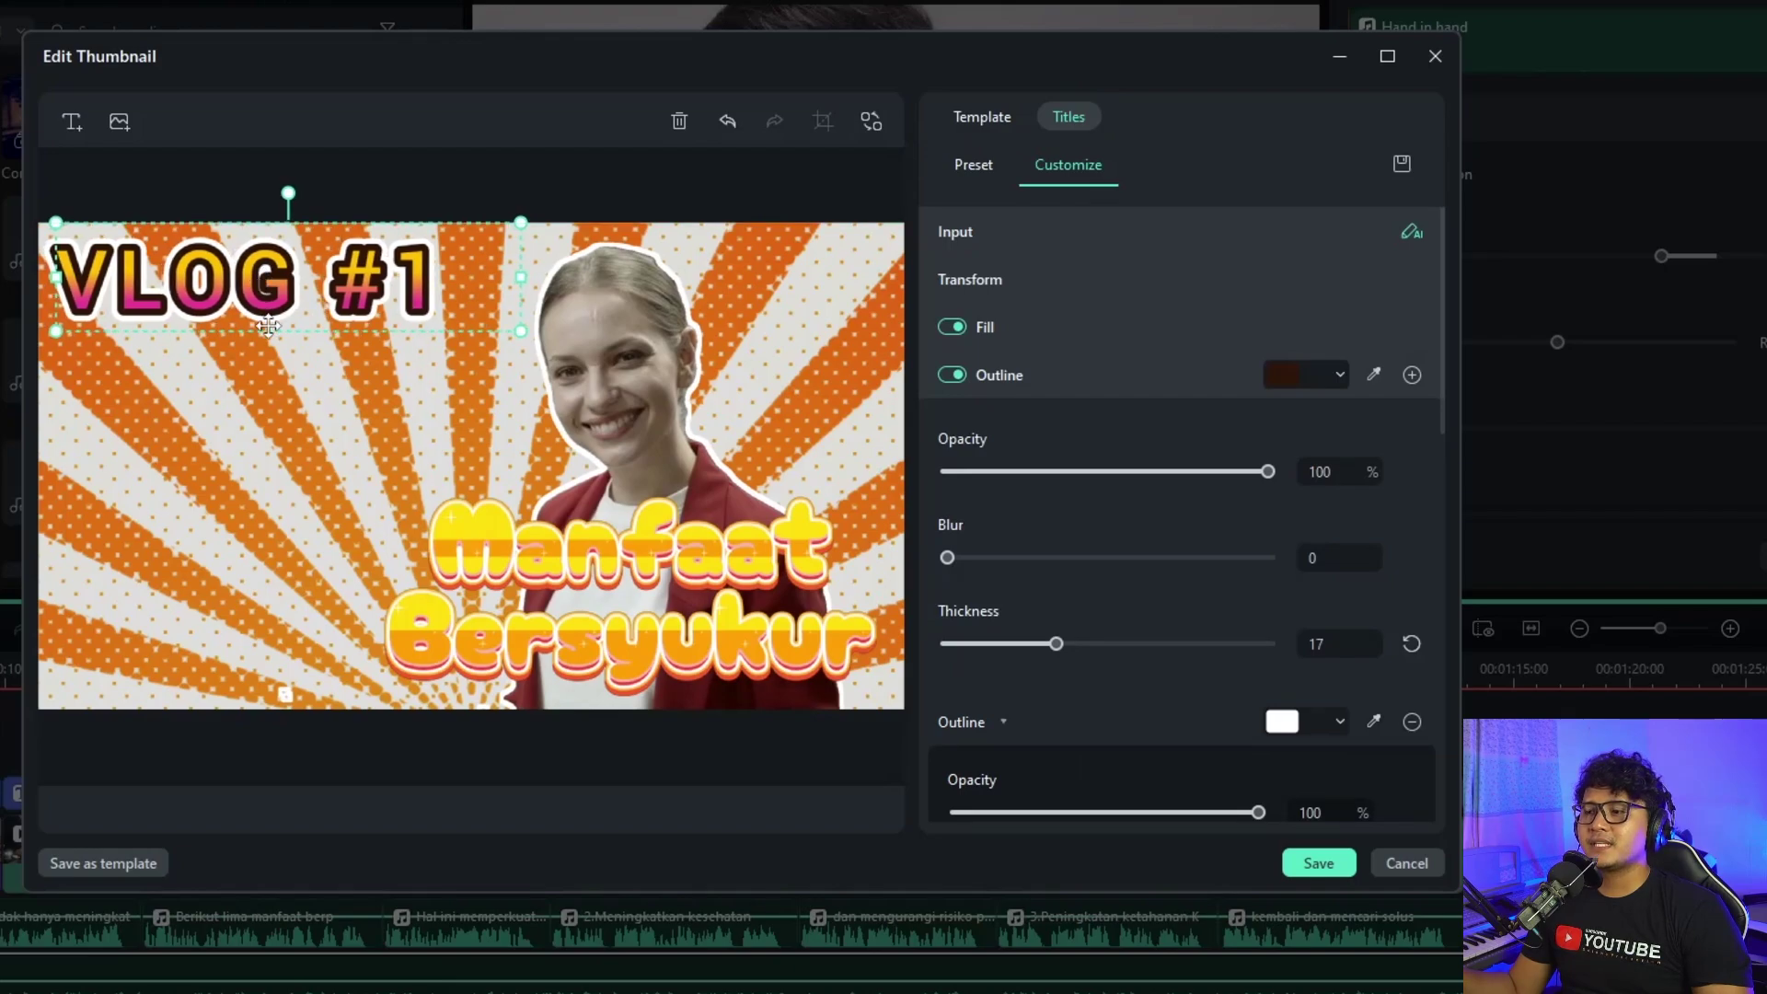
{"action": "left_click", "coordinate": [973, 175]}
{"action": "scroll", "coordinate": [1175, 564], "scroll_direction": "down", "scroll_amount": 5}
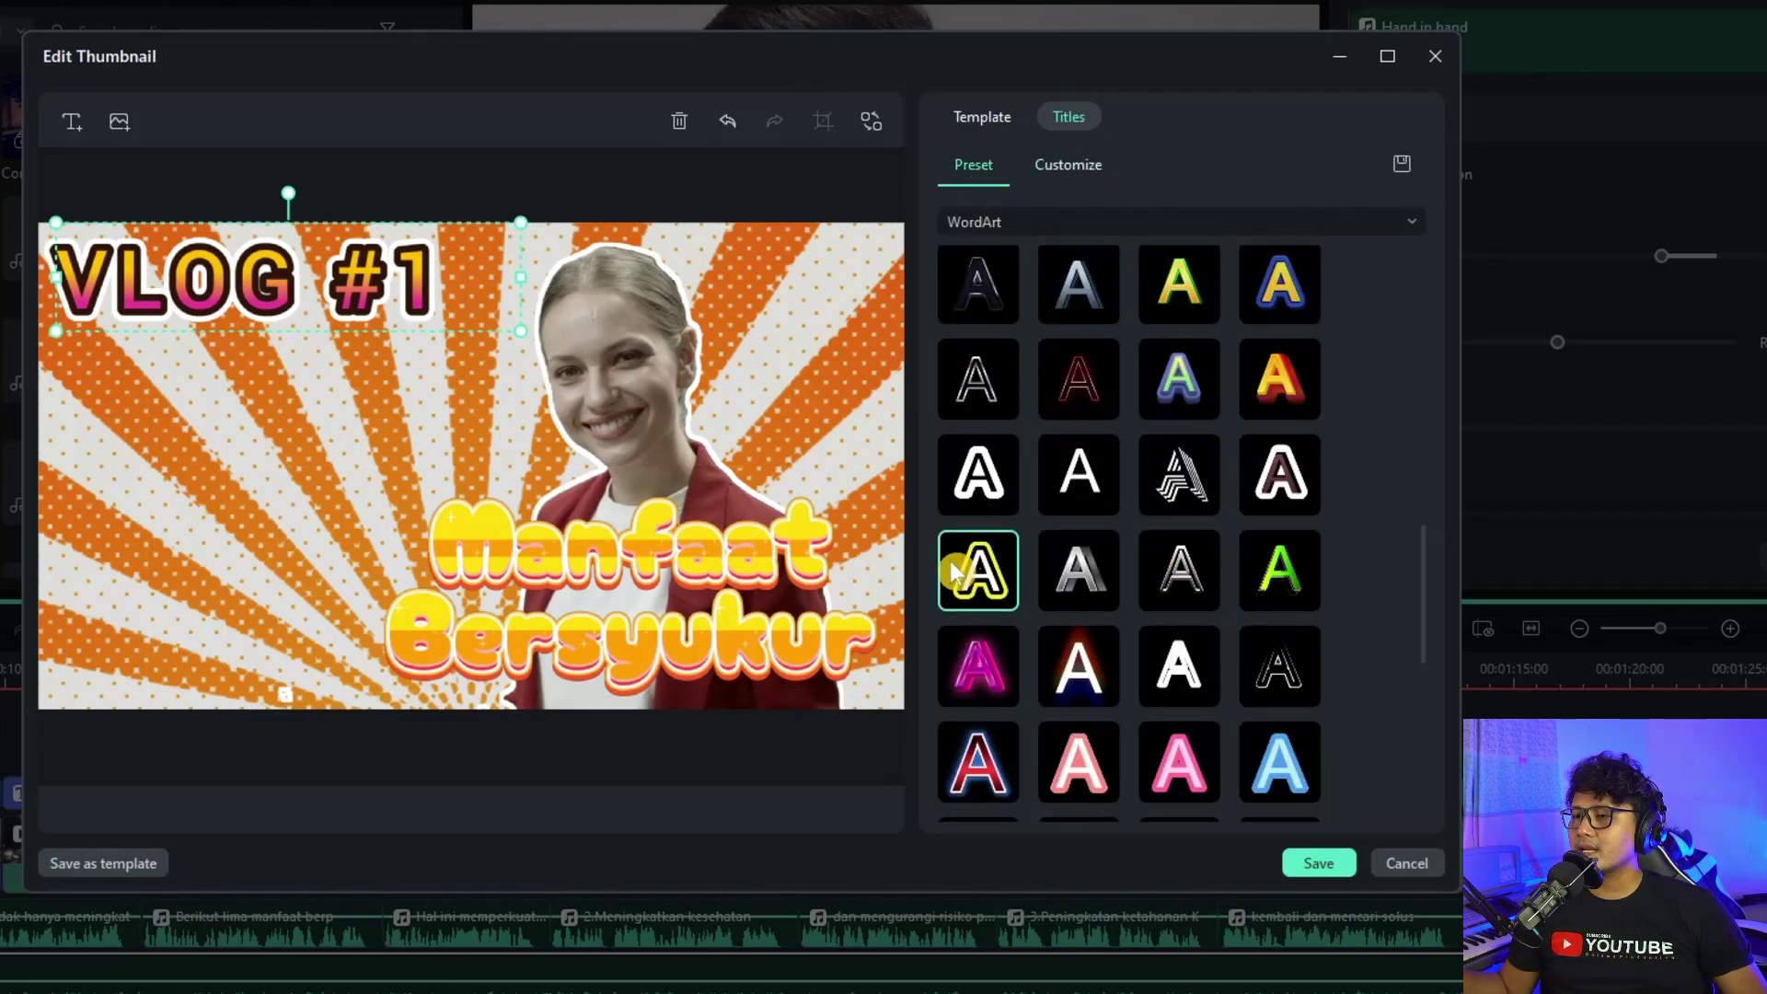
{"action": "scroll", "coordinate": [1013, 645], "scroll_direction": "down", "scroll_amount": 5}
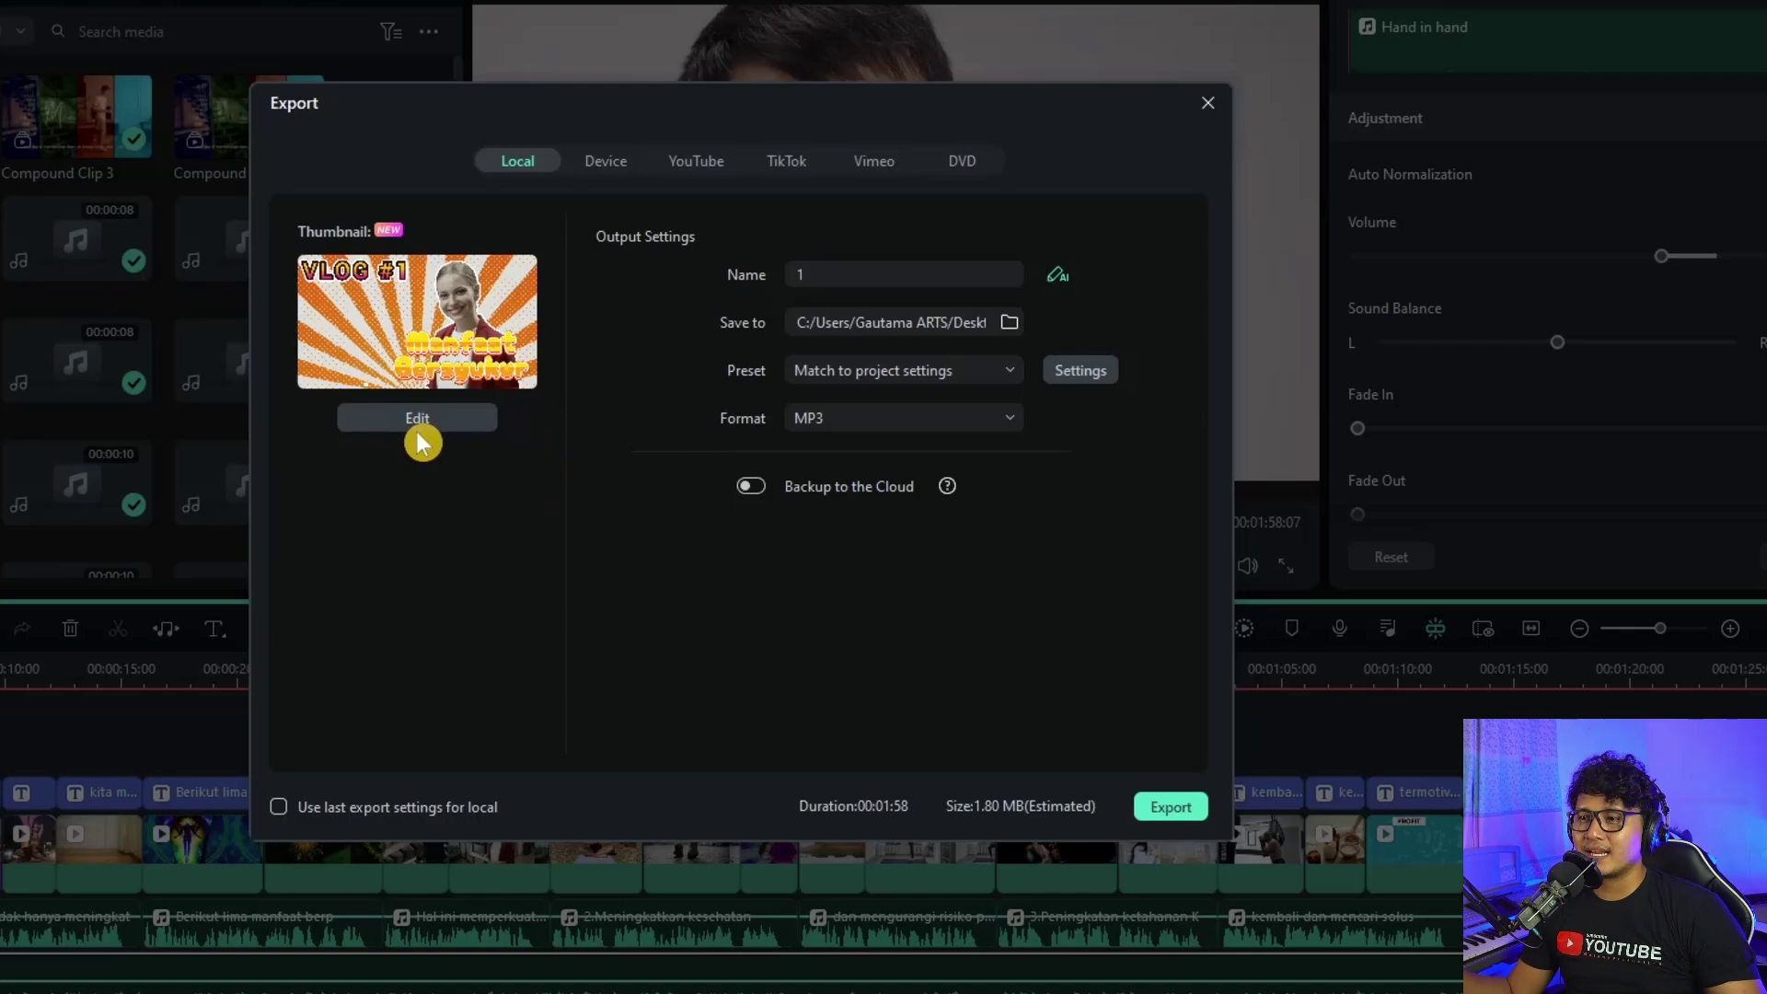
{"action": "mouse_move", "coordinate": [451, 354]}
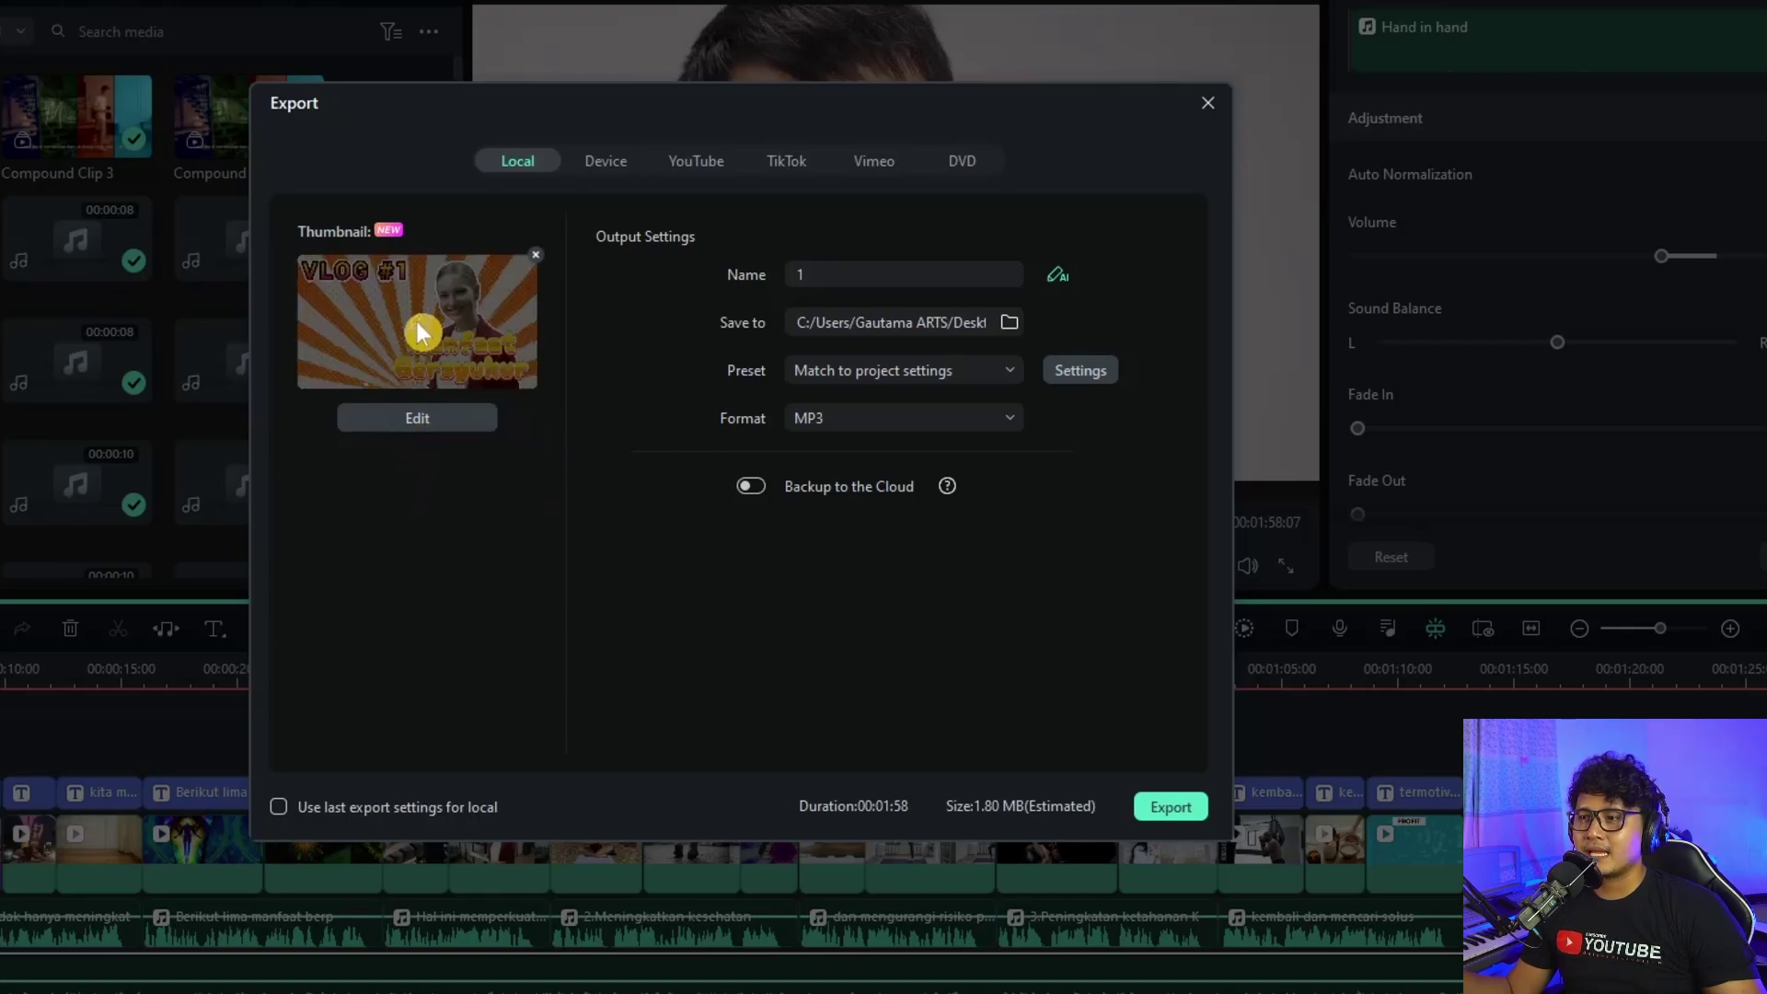
{"action": "left_click", "coordinate": [416, 322]}
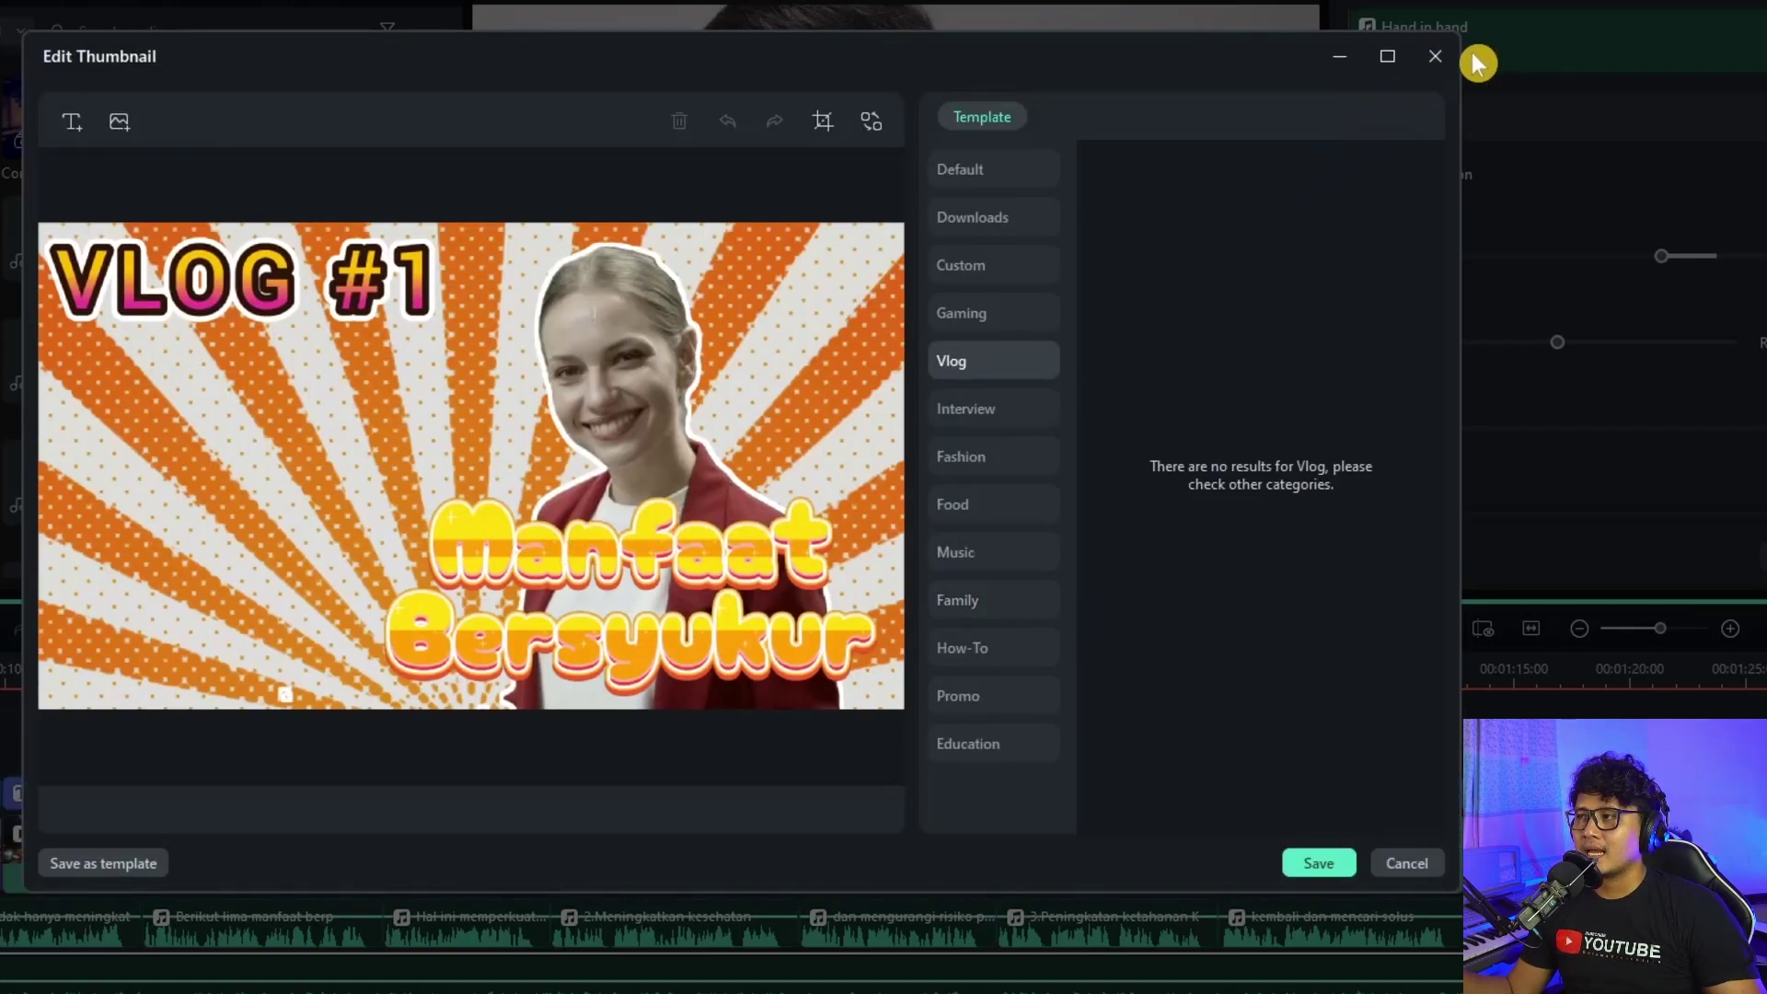
{"action": "left_click", "coordinate": [1432, 51]}
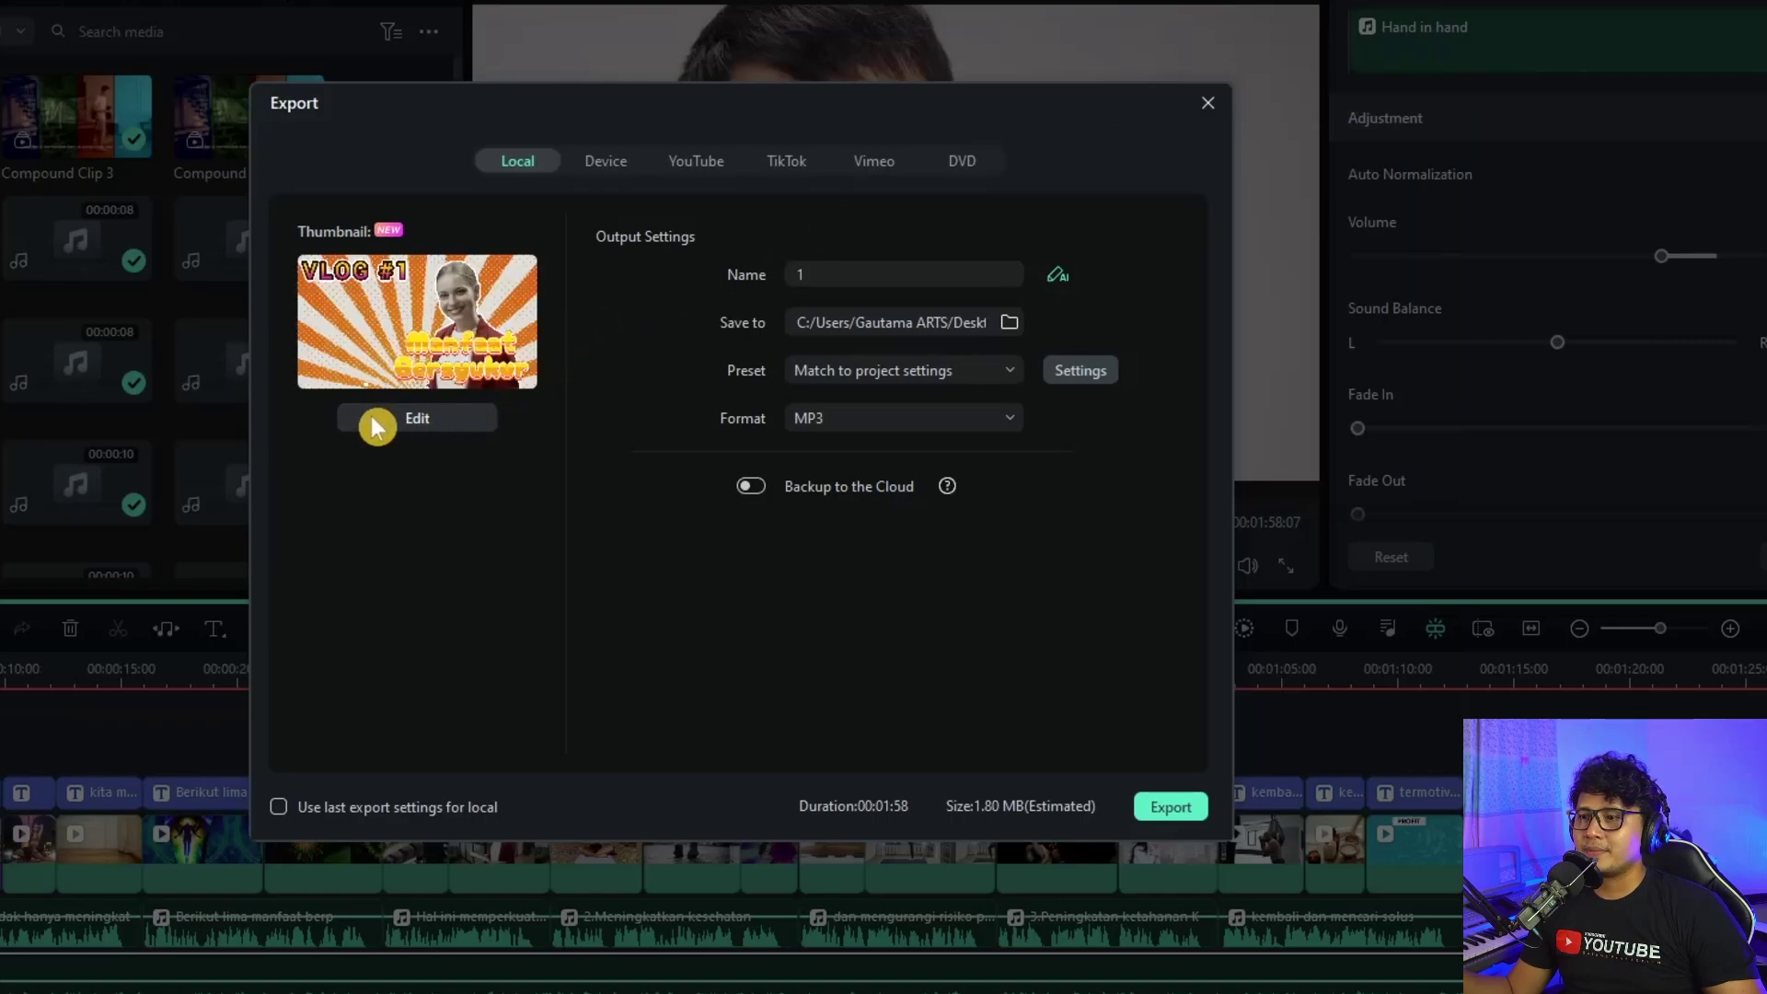
Reopen the thumbnail for editing, save it as a template and display the Custom template category
{"action": "left_click", "coordinate": [409, 426]}
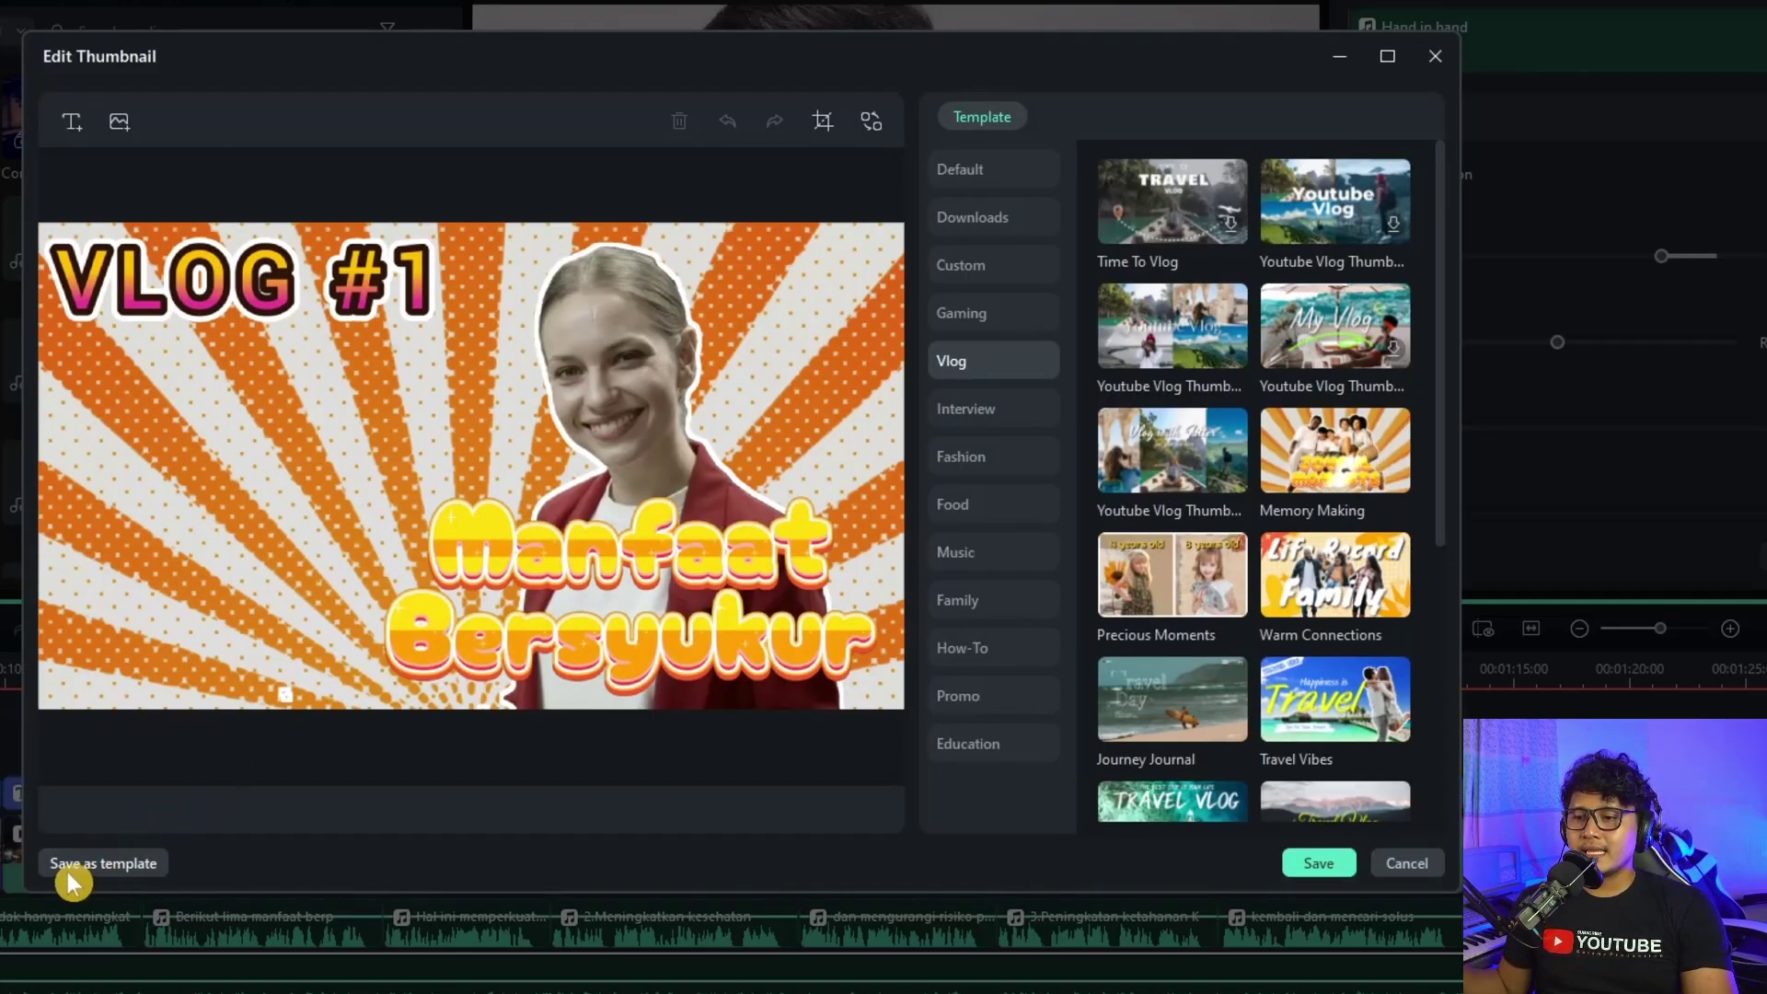
{"action": "left_click", "coordinate": [129, 870]}
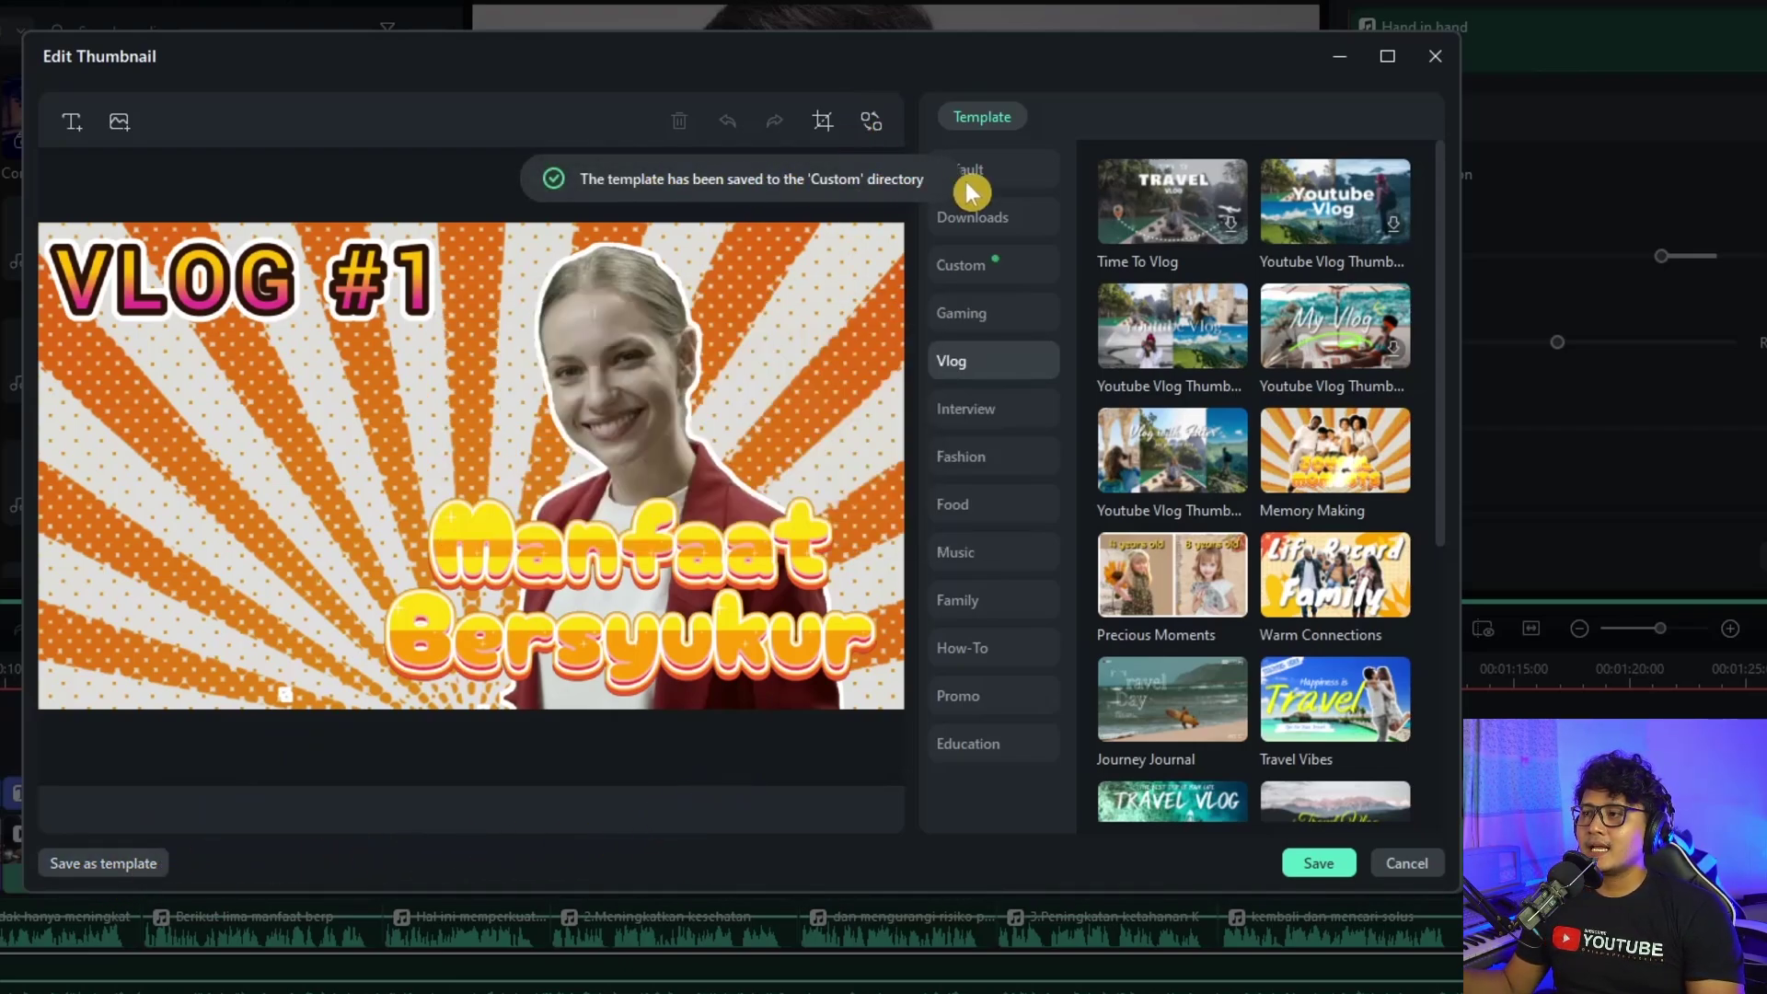
{"action": "left_click", "coordinate": [998, 279]}
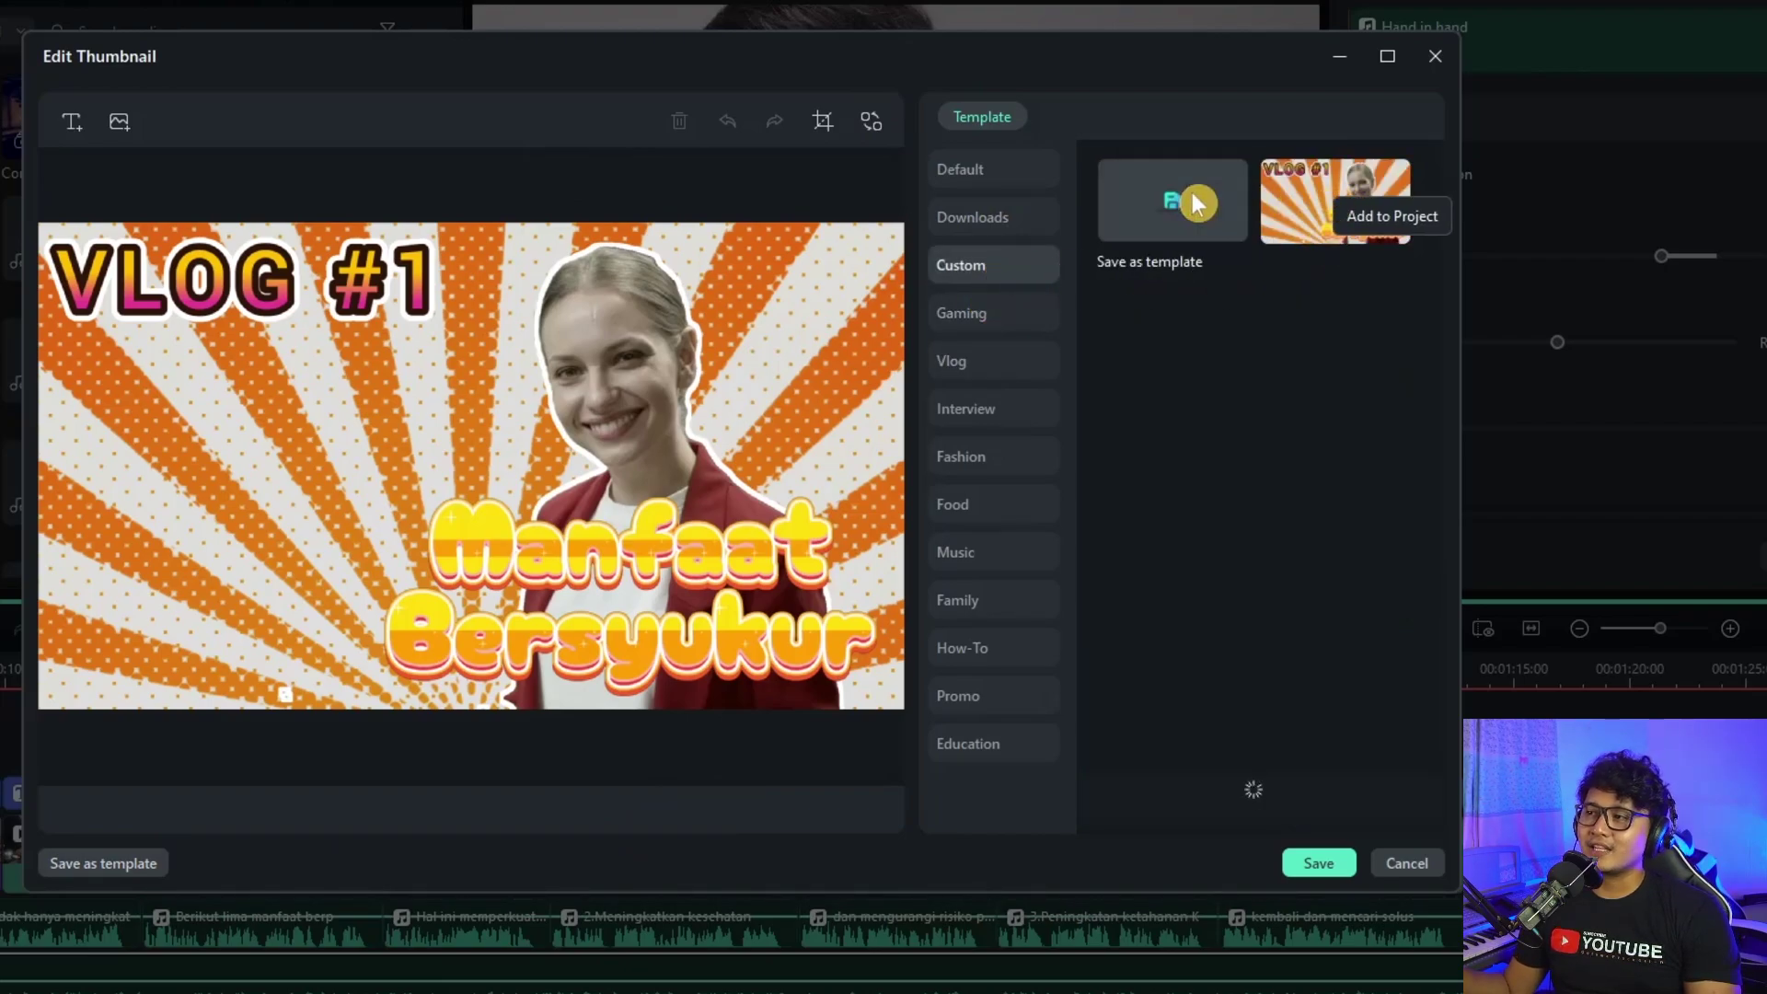
Look through the Downloads, Default and Custom template categories and leave the thumbnail editor
{"action": "left_click", "coordinate": [998, 218]}
{"action": "left_click", "coordinate": [990, 170]}
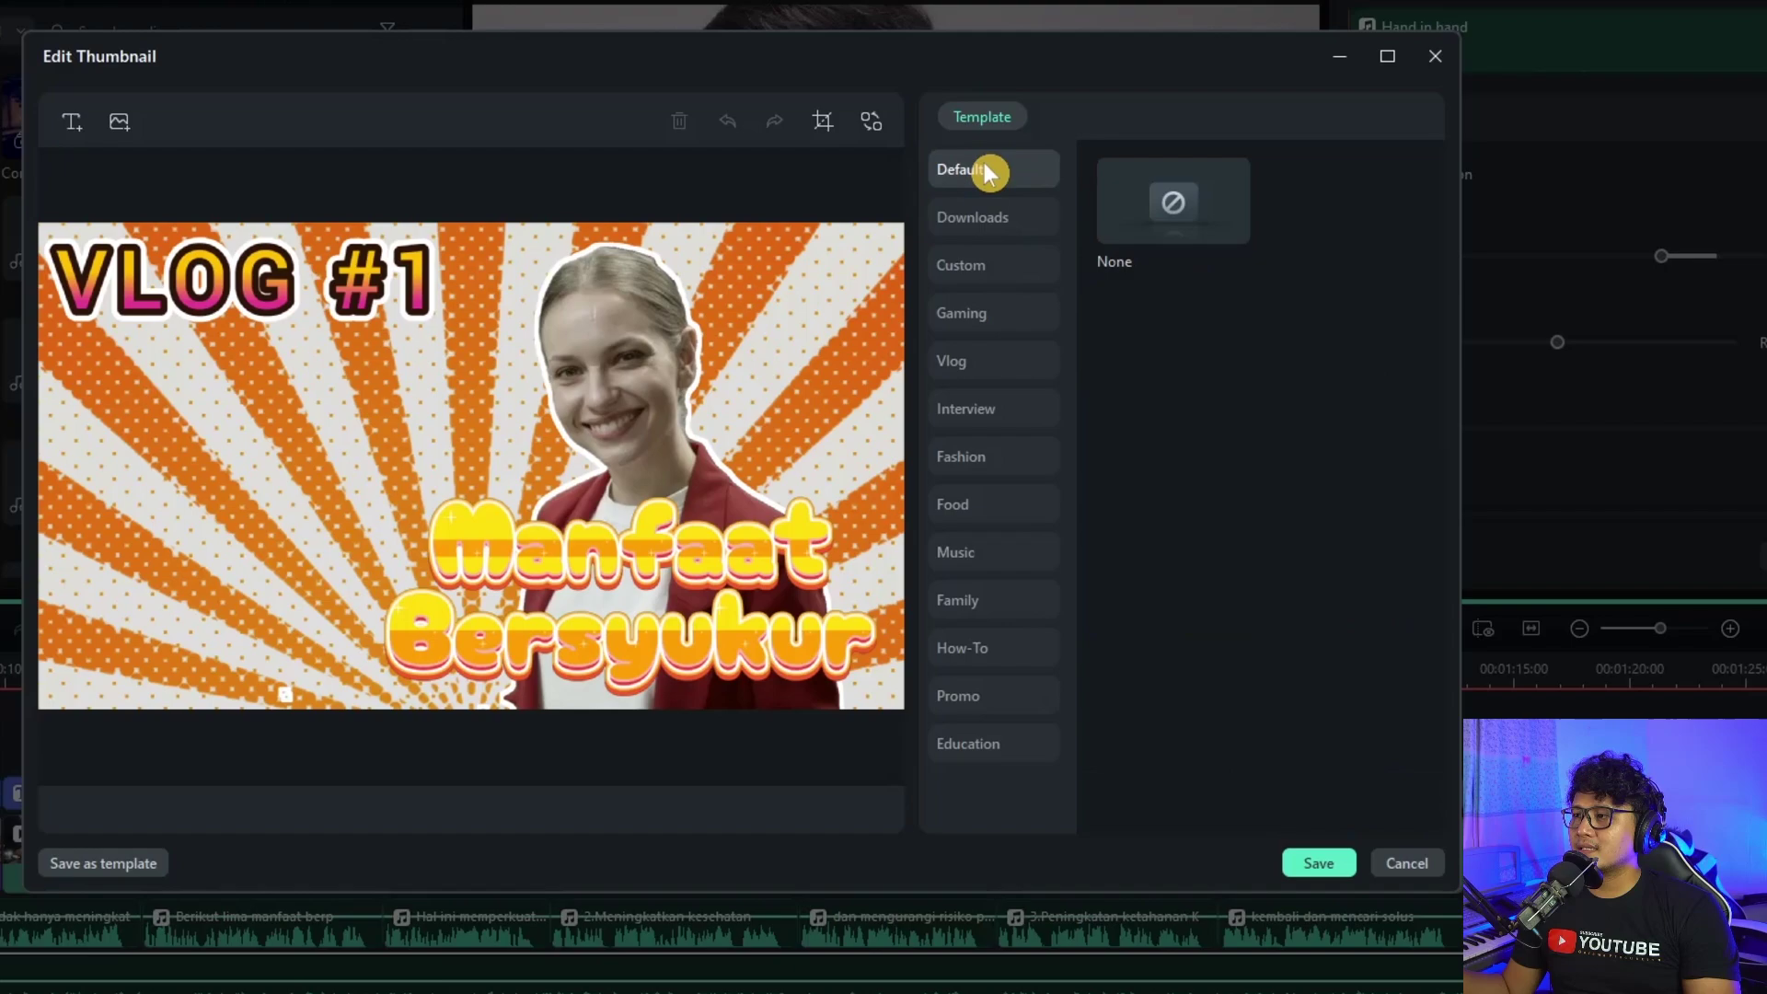
{"action": "left_click", "coordinate": [984, 217]}
{"action": "left_click", "coordinate": [988, 272]}
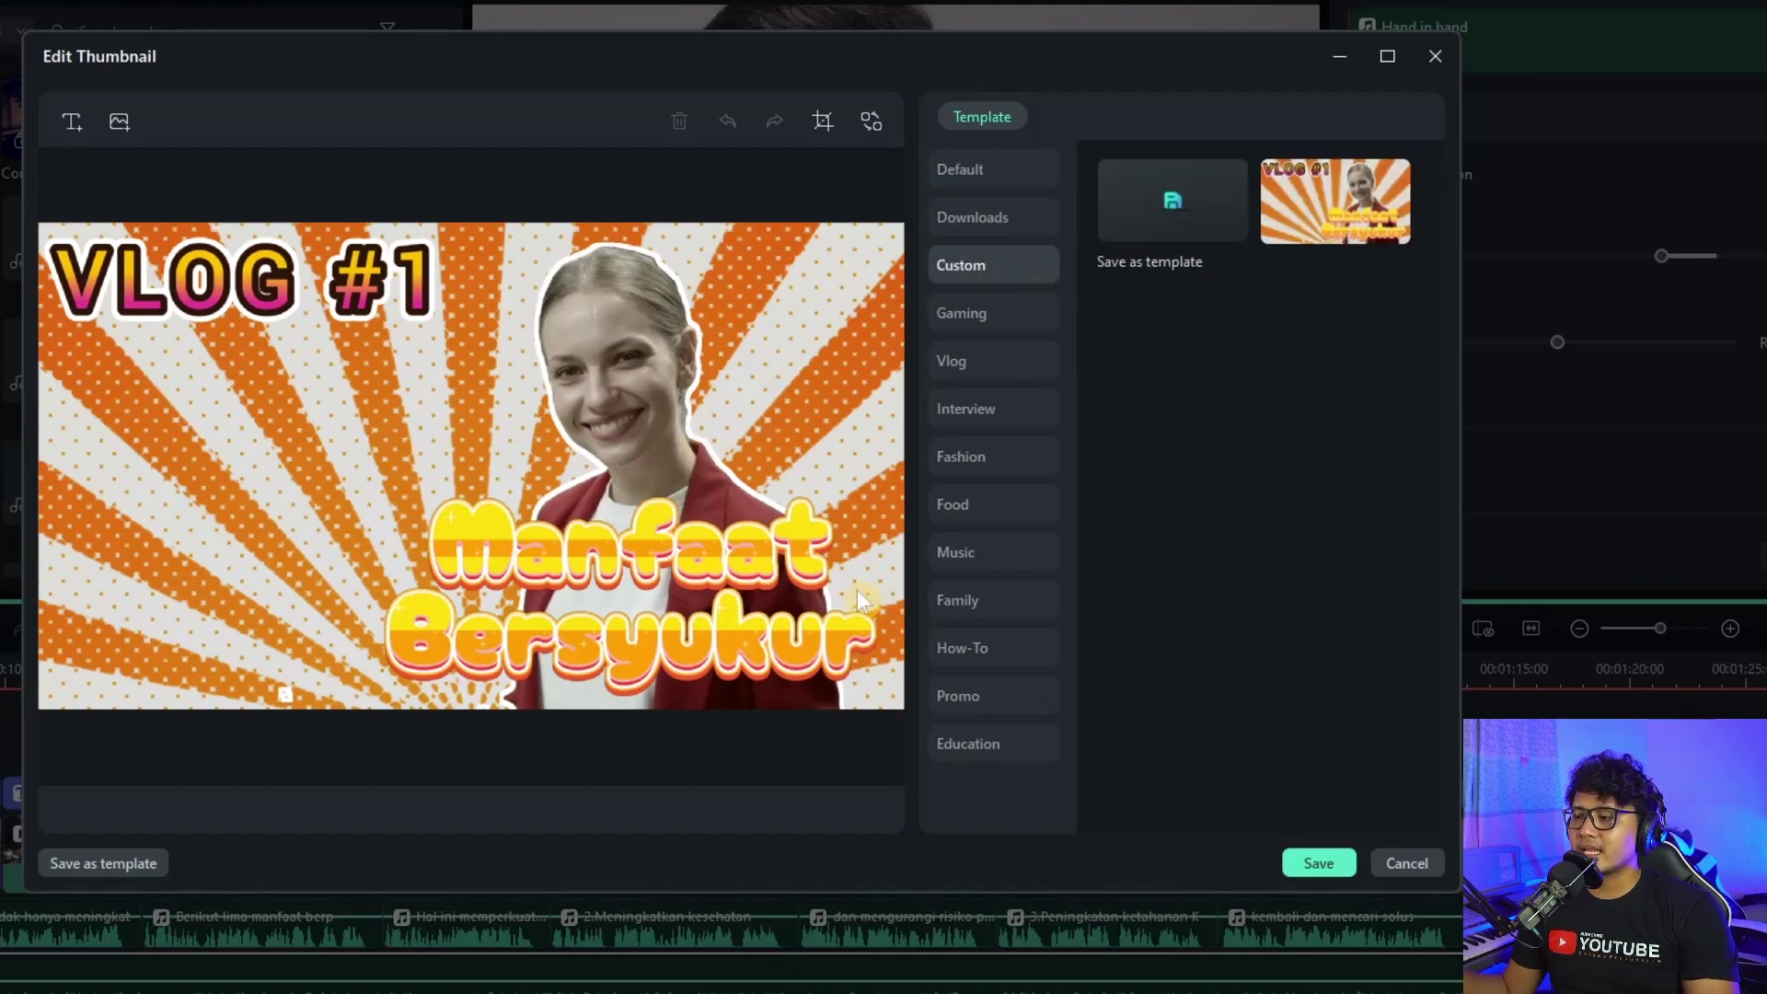
{"action": "left_click", "coordinate": [1407, 862]}
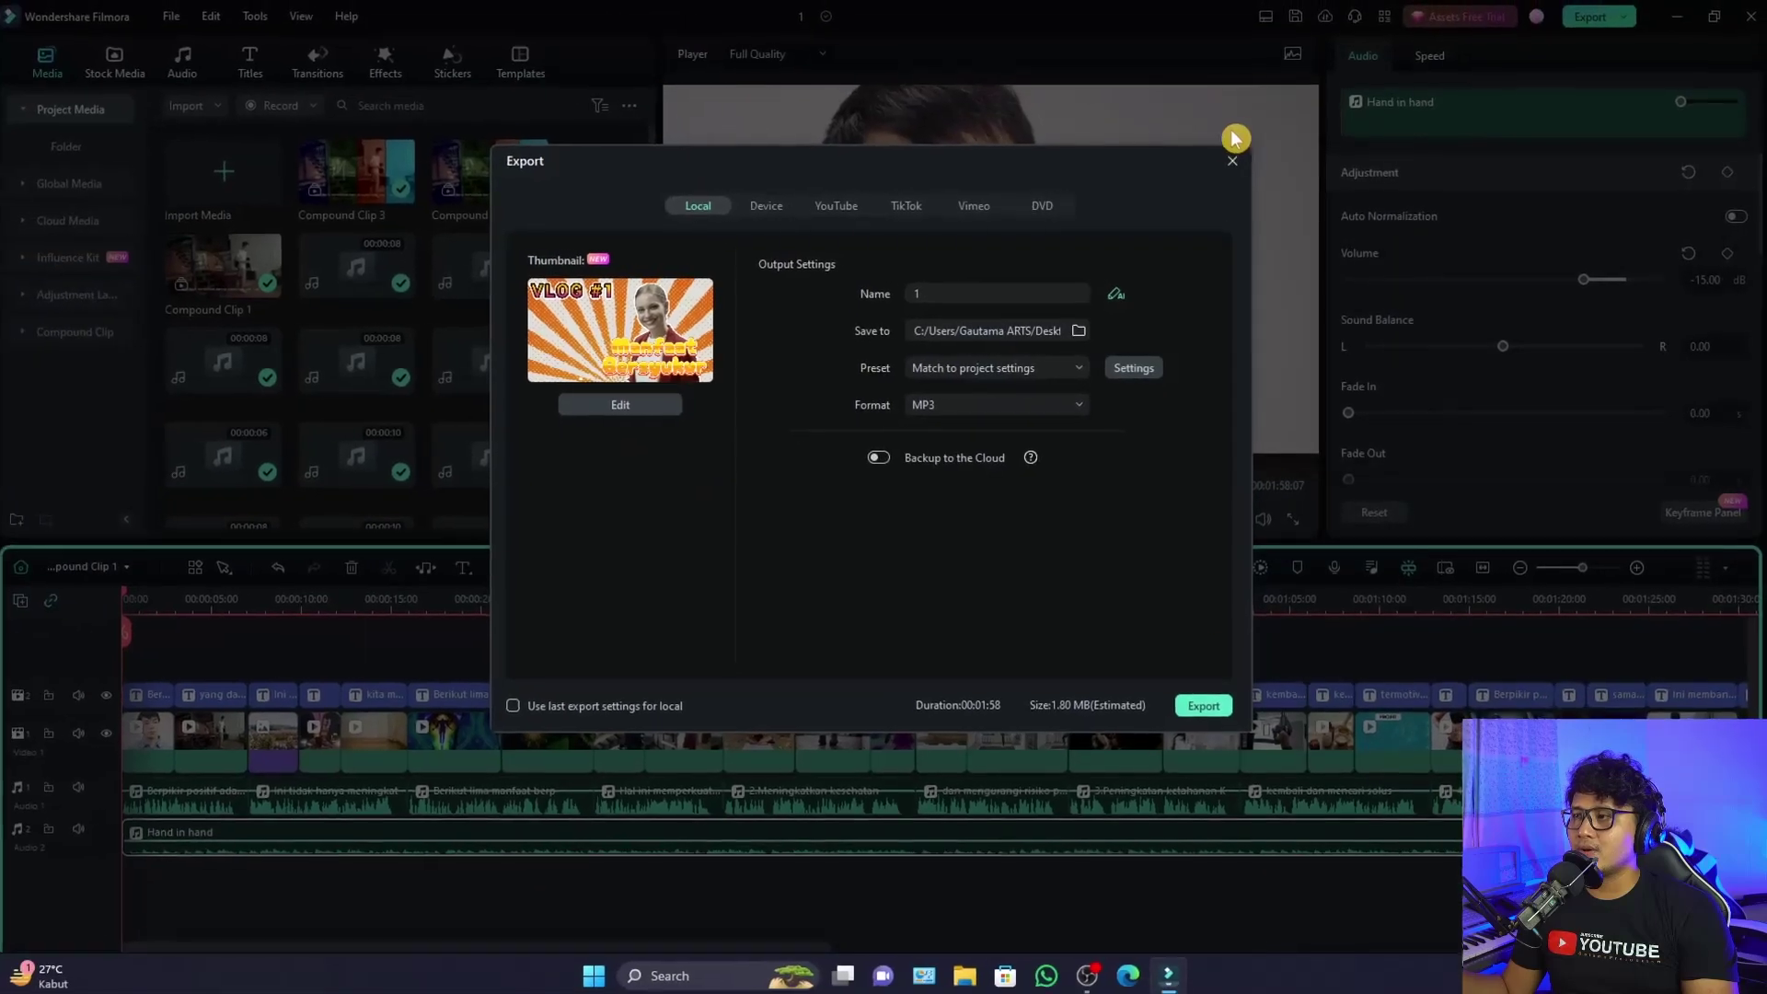
Leave the export settings and return to the startup window, saving the changes to the current project
{"action": "left_click", "coordinate": [1213, 115]}
{"action": "left_click", "coordinate": [179, 17]}
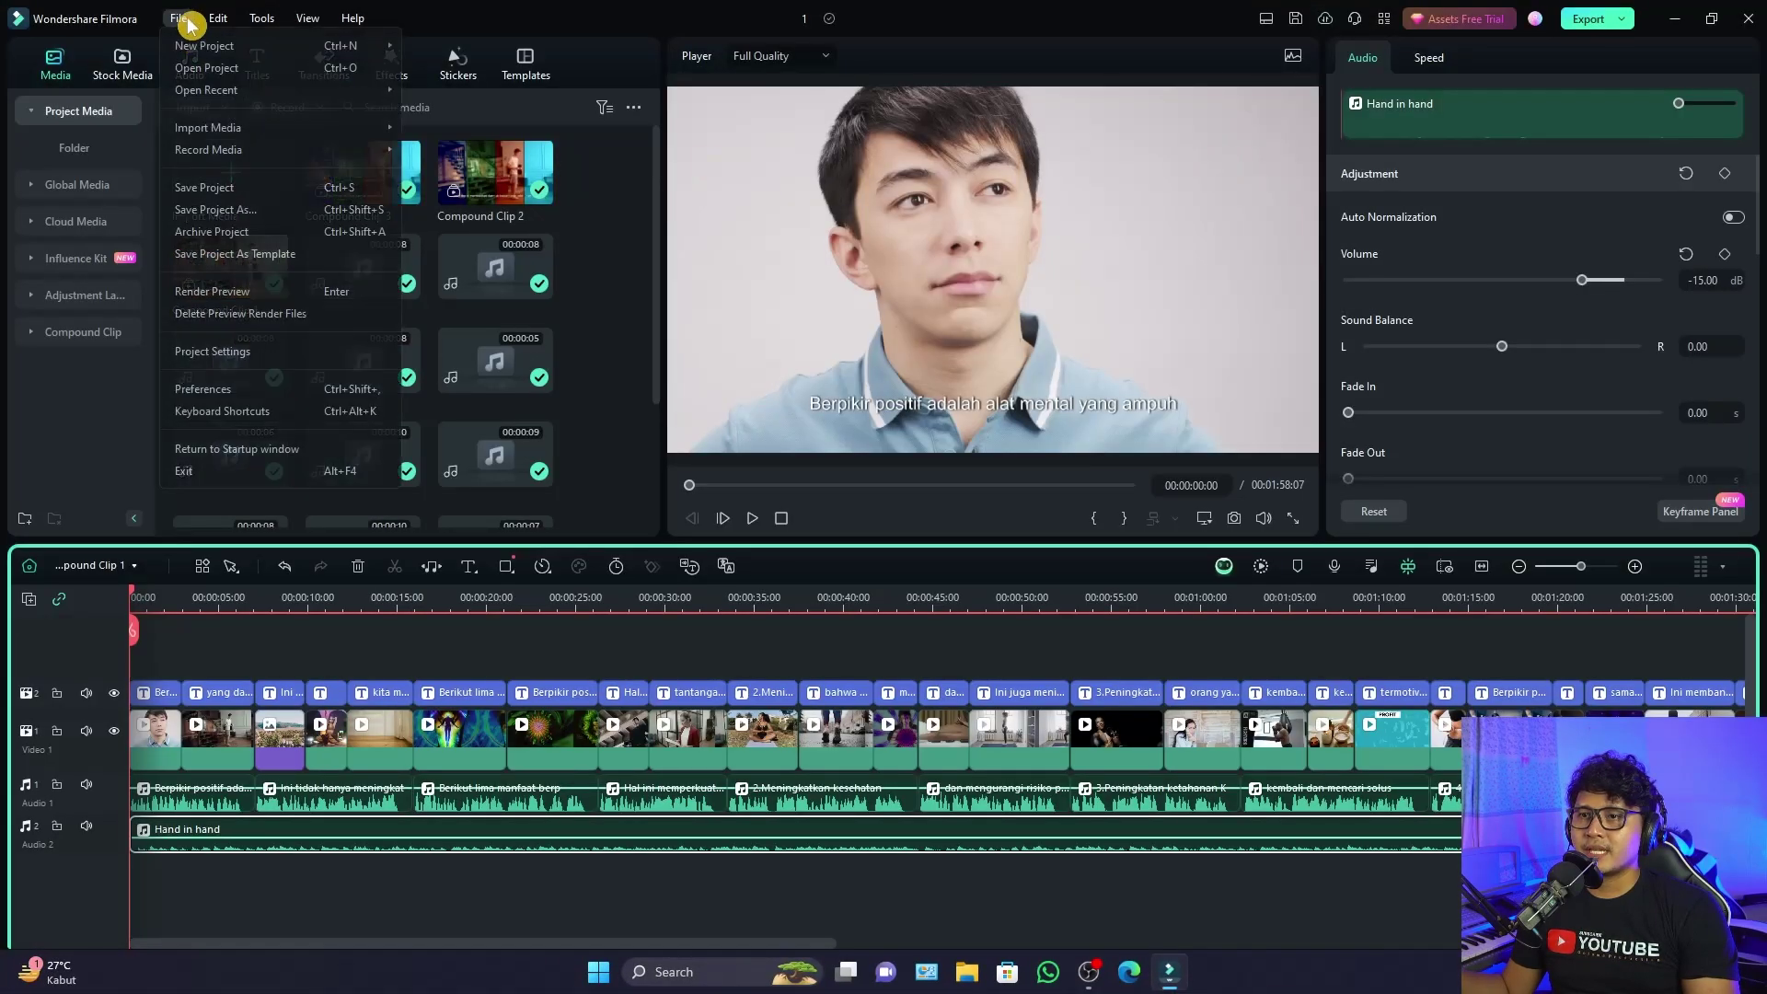
{"action": "left_click", "coordinate": [265, 451]}
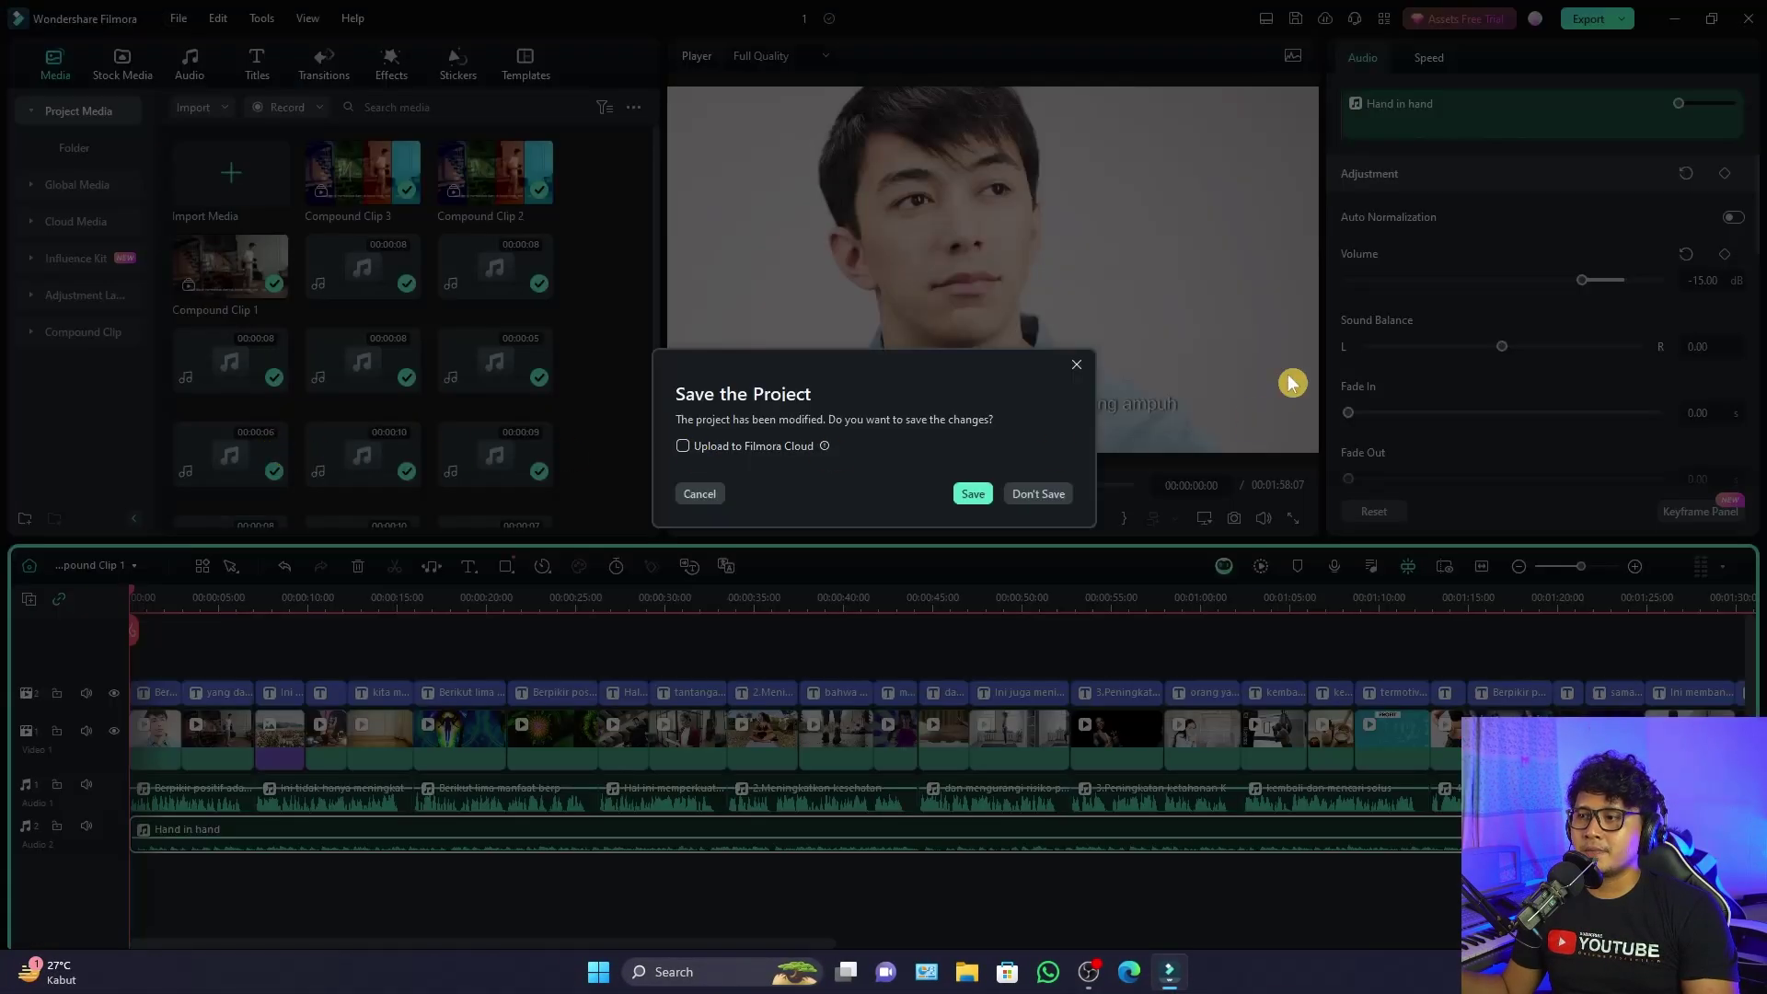
{"action": "left_click", "coordinate": [970, 492]}
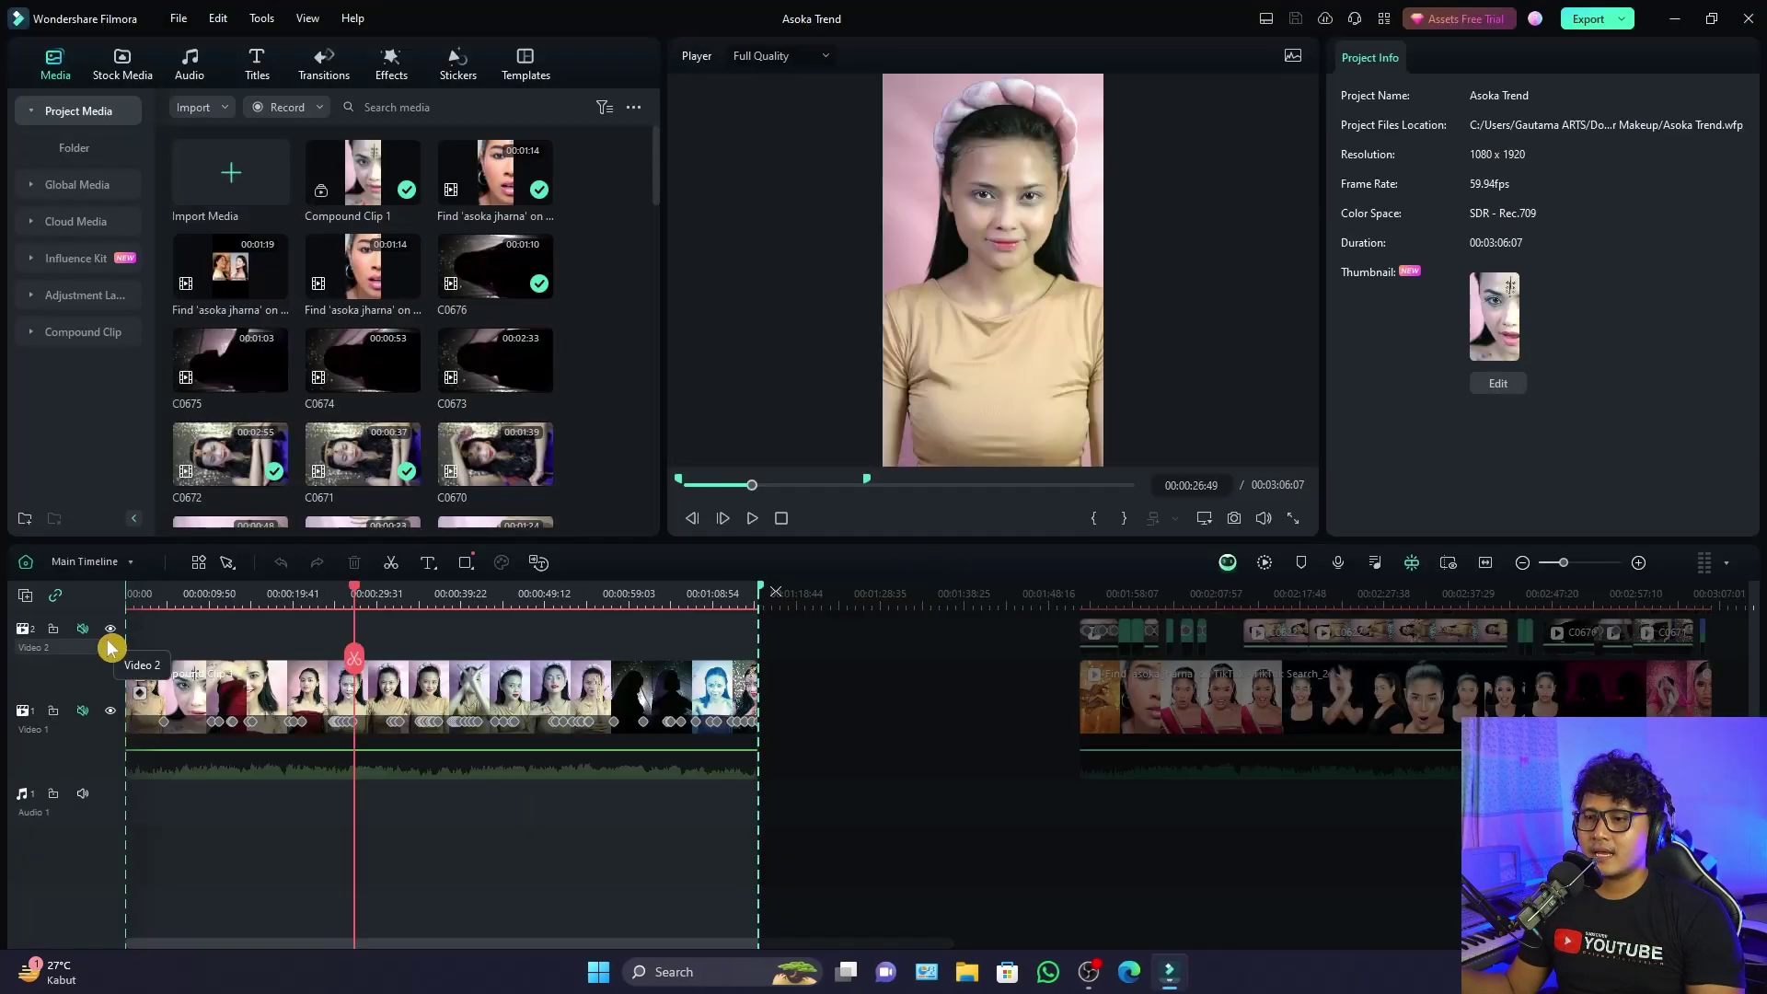
Save the Asoka Trend project with the playhead at the timeline start and open its export settings
{"action": "left_click_drag", "start_coordinate": [135, 598], "coordinate": [127, 598]}
{"action": "key", "text": "ctrl+s"}
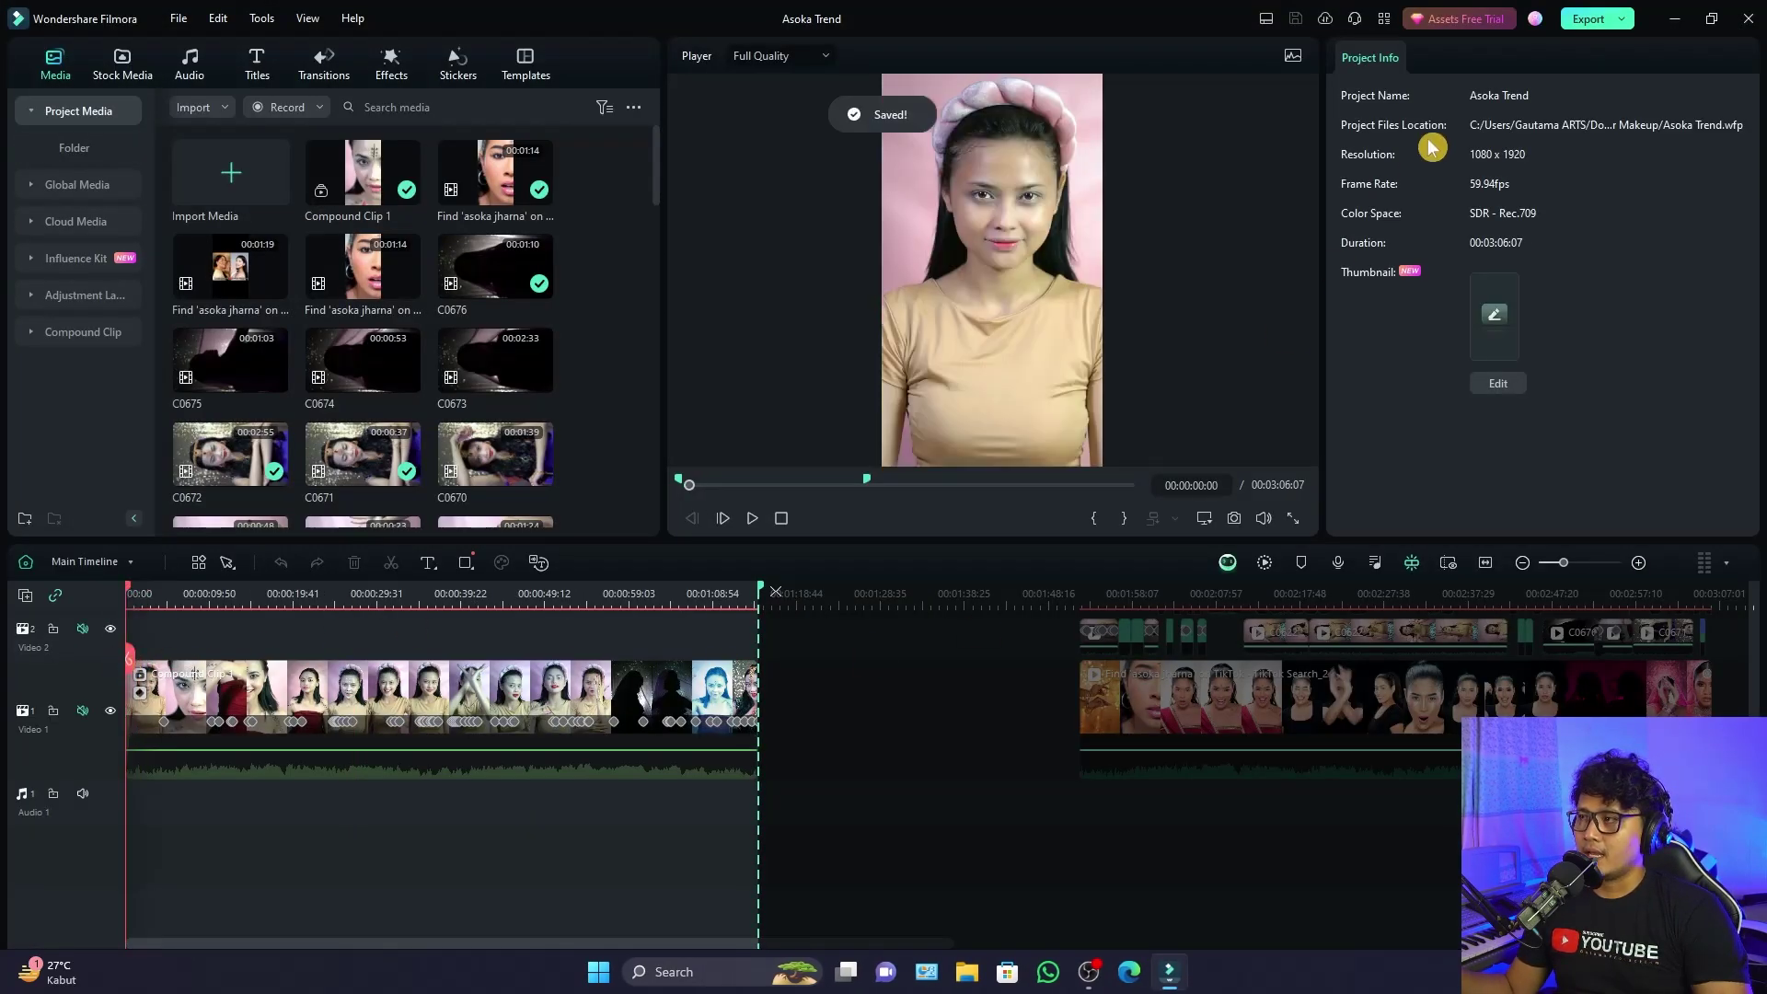
{"action": "left_click", "coordinate": [1620, 25]}
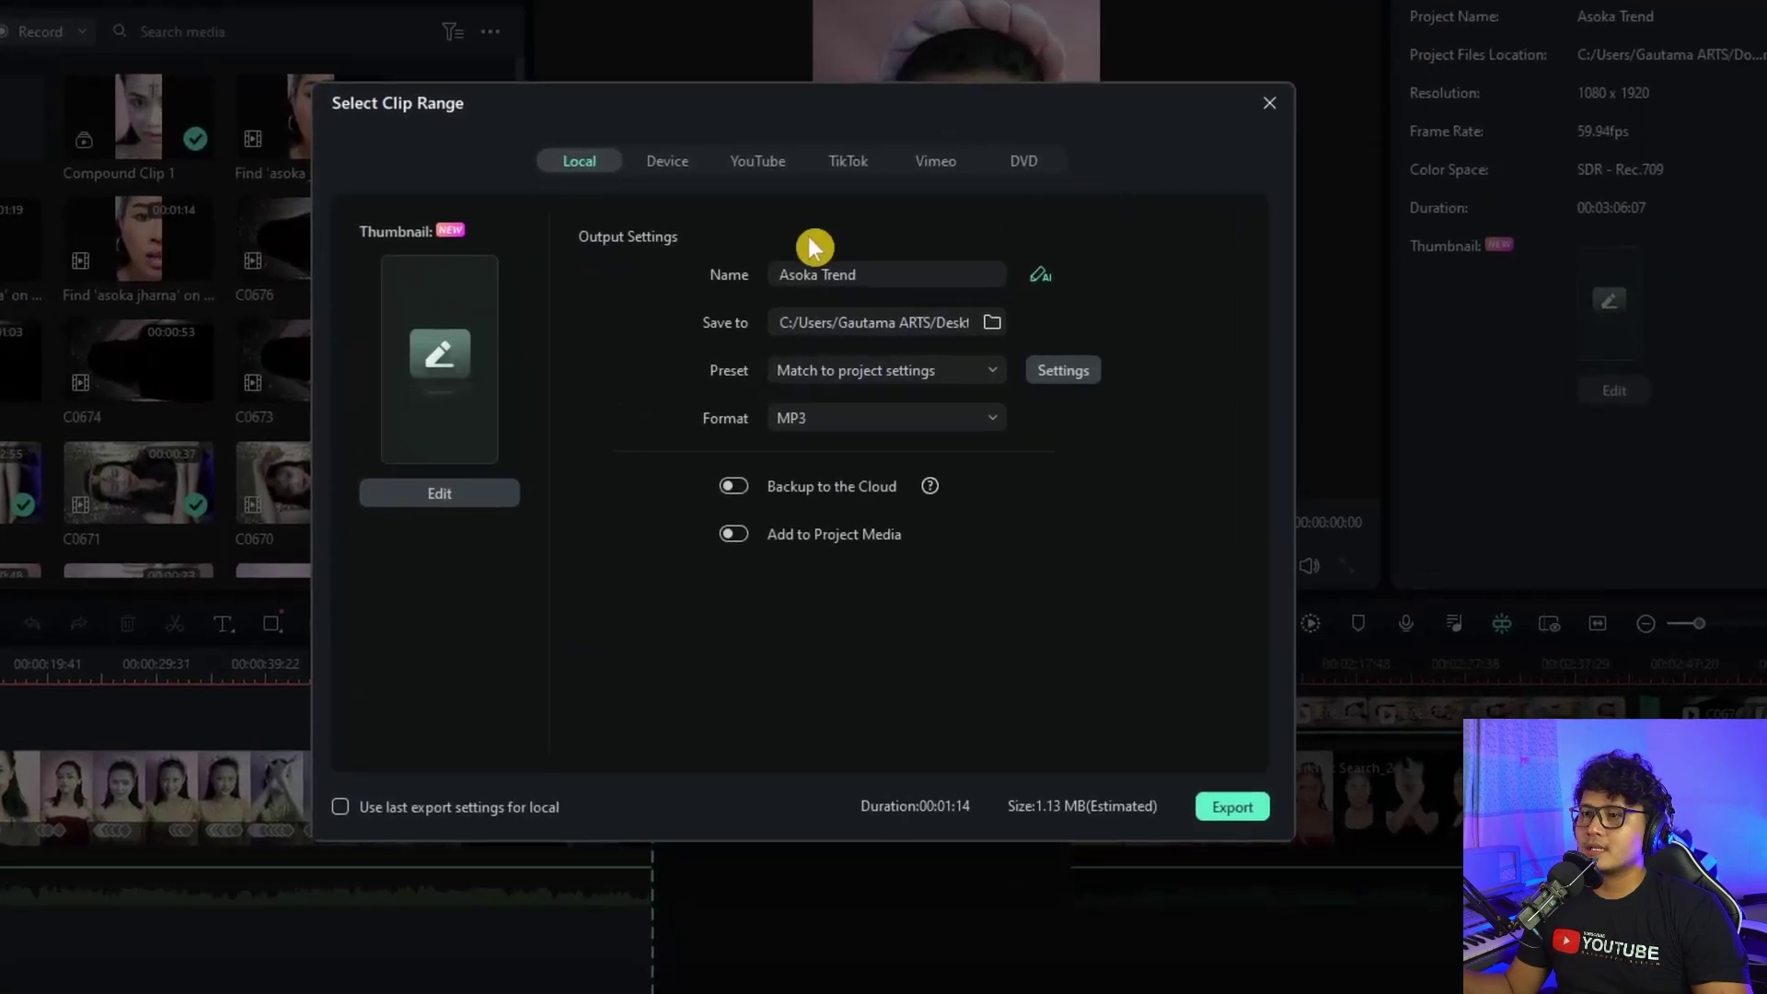
Choose the video frame near the end showing the woman in the purple veil as the thumbnail and open it for editing
{"action": "left_click", "coordinate": [444, 368]}
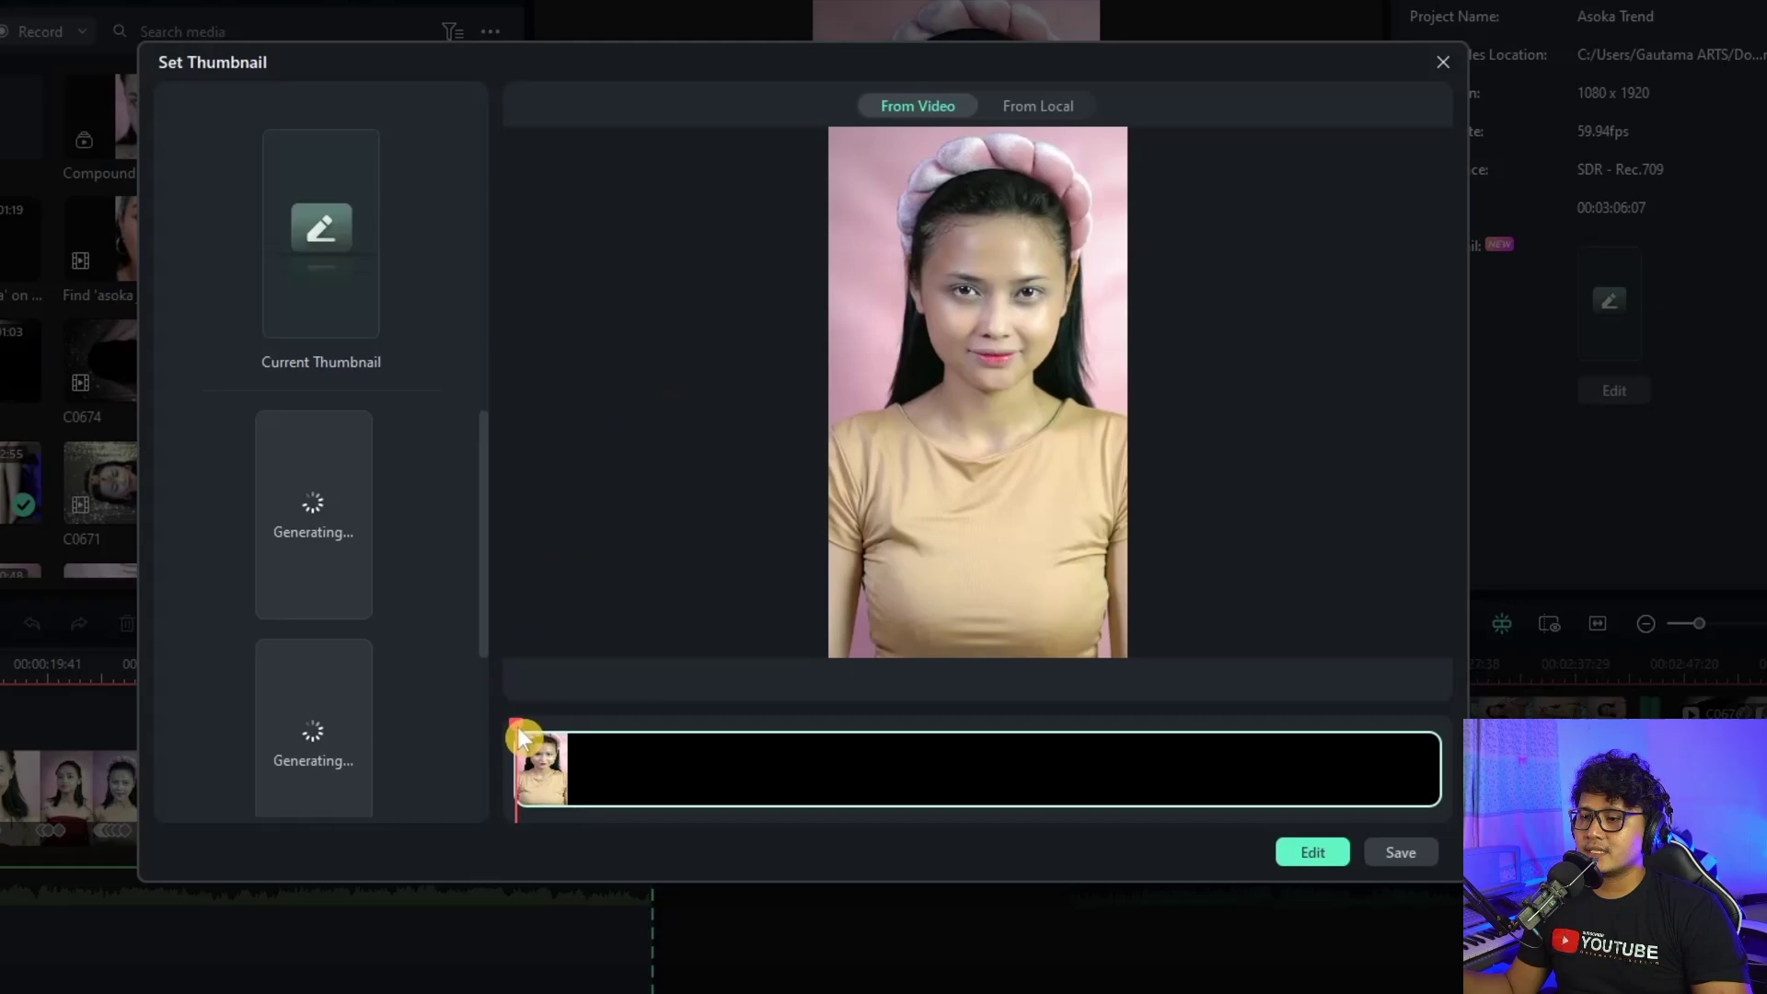
{"action": "left_click_drag", "start_coordinate": [524, 732], "coordinate": [1422, 727]}
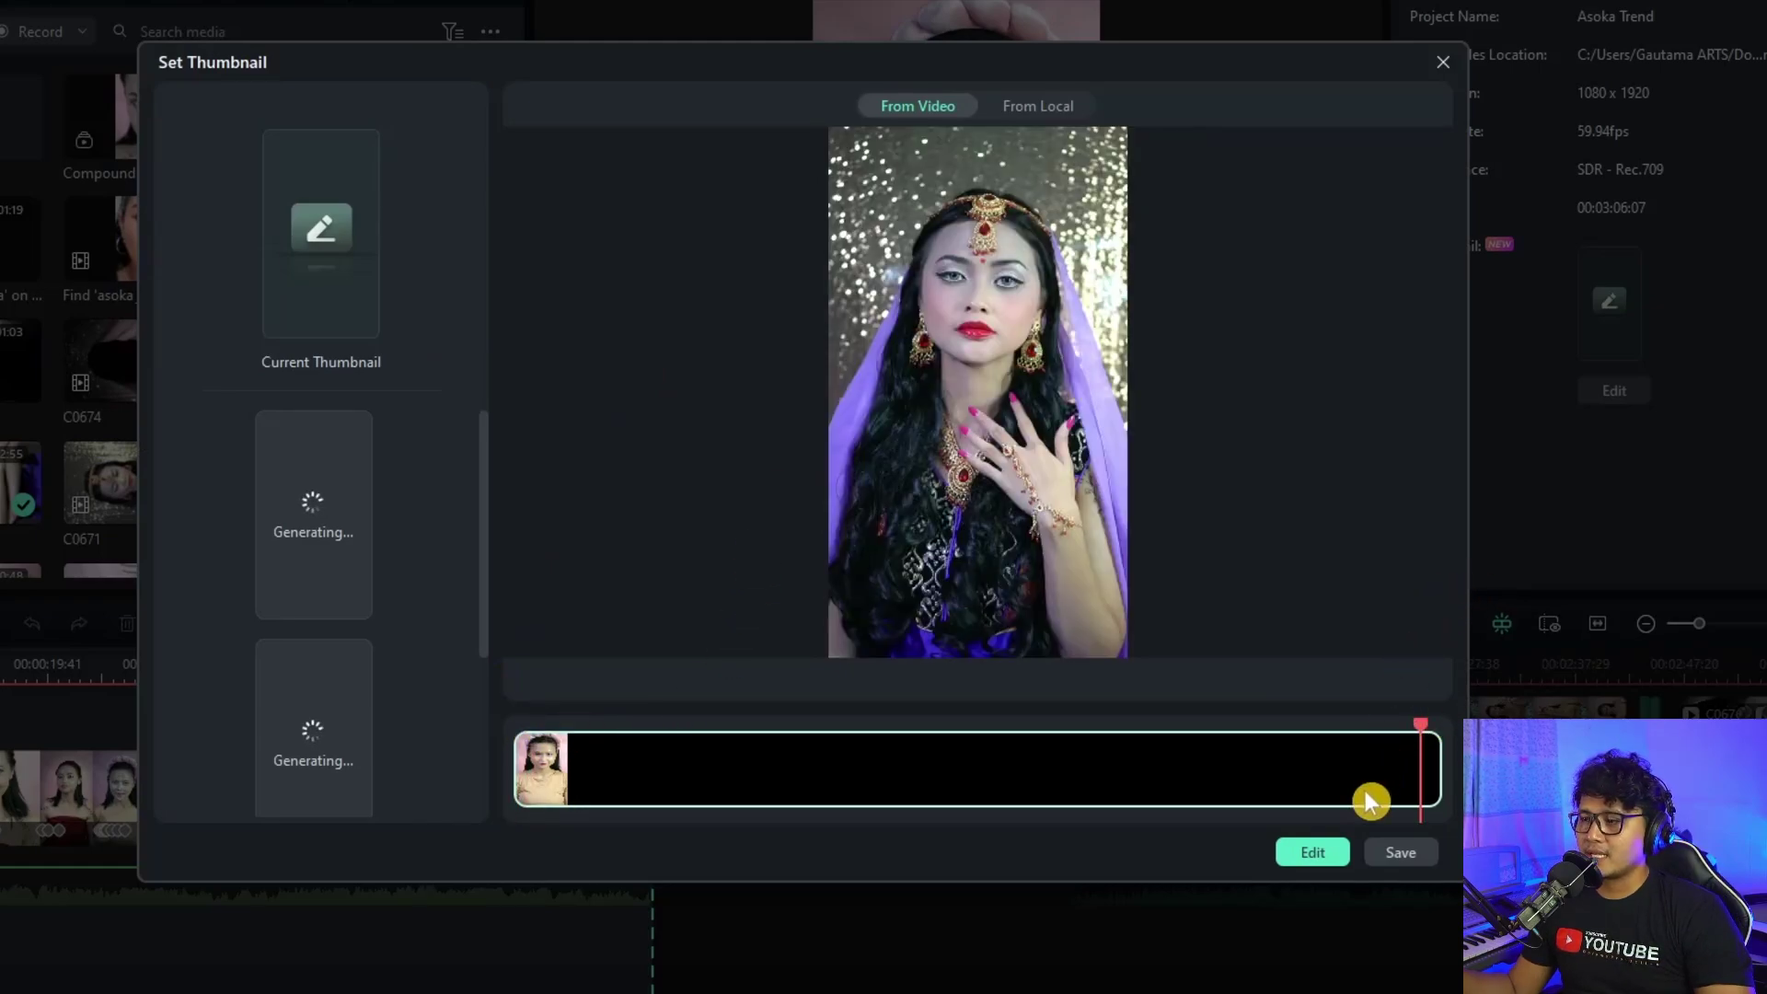
{"action": "left_click", "coordinate": [1312, 853]}
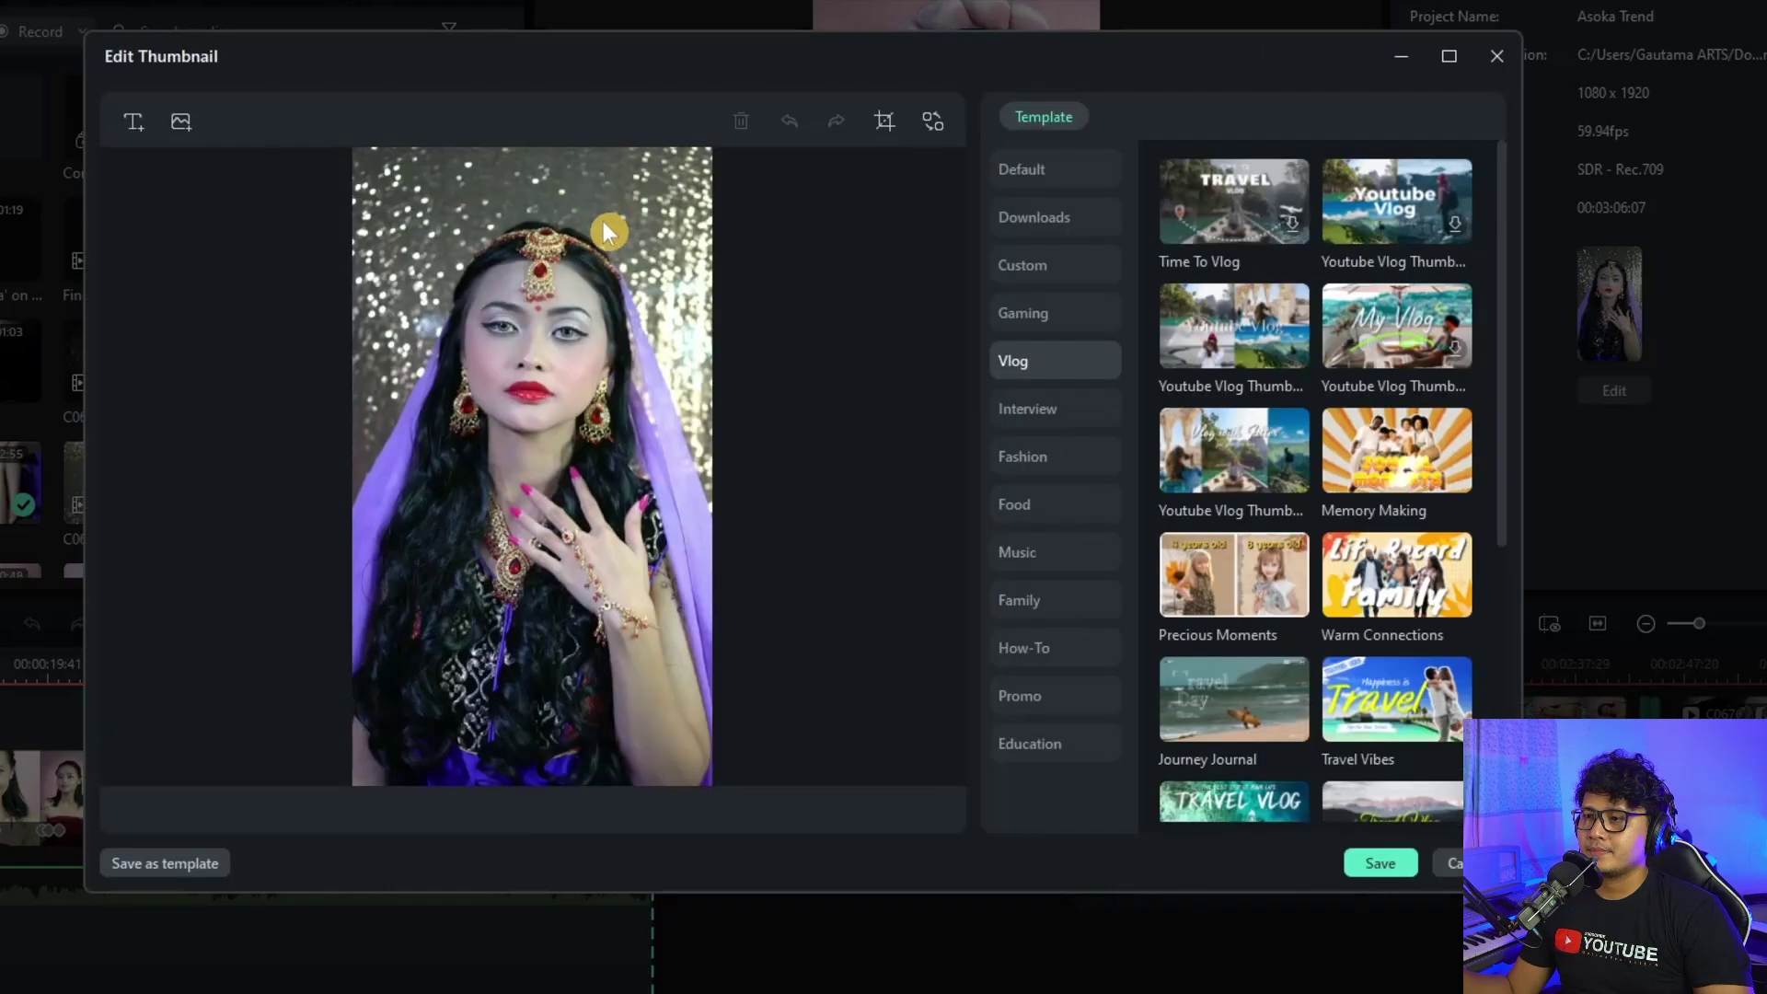
{"action": "left_click_drag", "start_coordinate": [707, 73], "coordinate": [621, 78]}
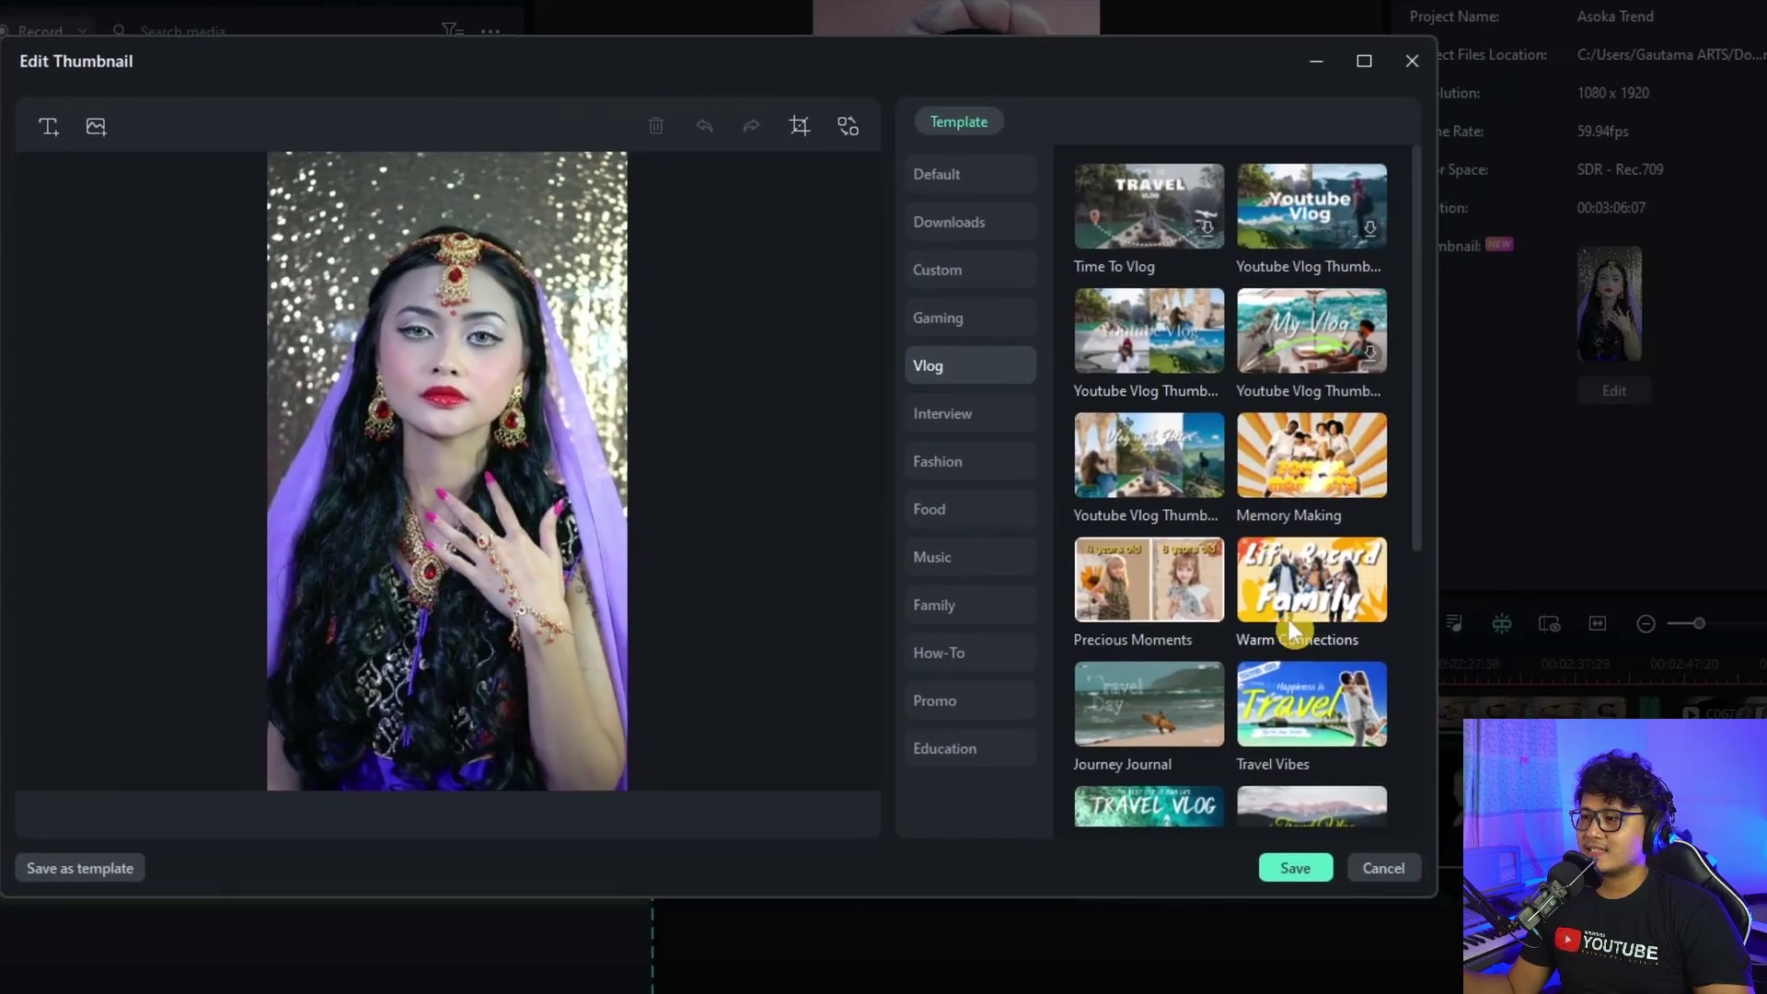
Try the Fashion Model Cover and Fashion Apparel Cover templates and apply the Unlock Your Style Cover fashion template to the thumbnail
{"action": "left_click", "coordinate": [1013, 508]}
{"action": "left_click", "coordinate": [957, 464]}
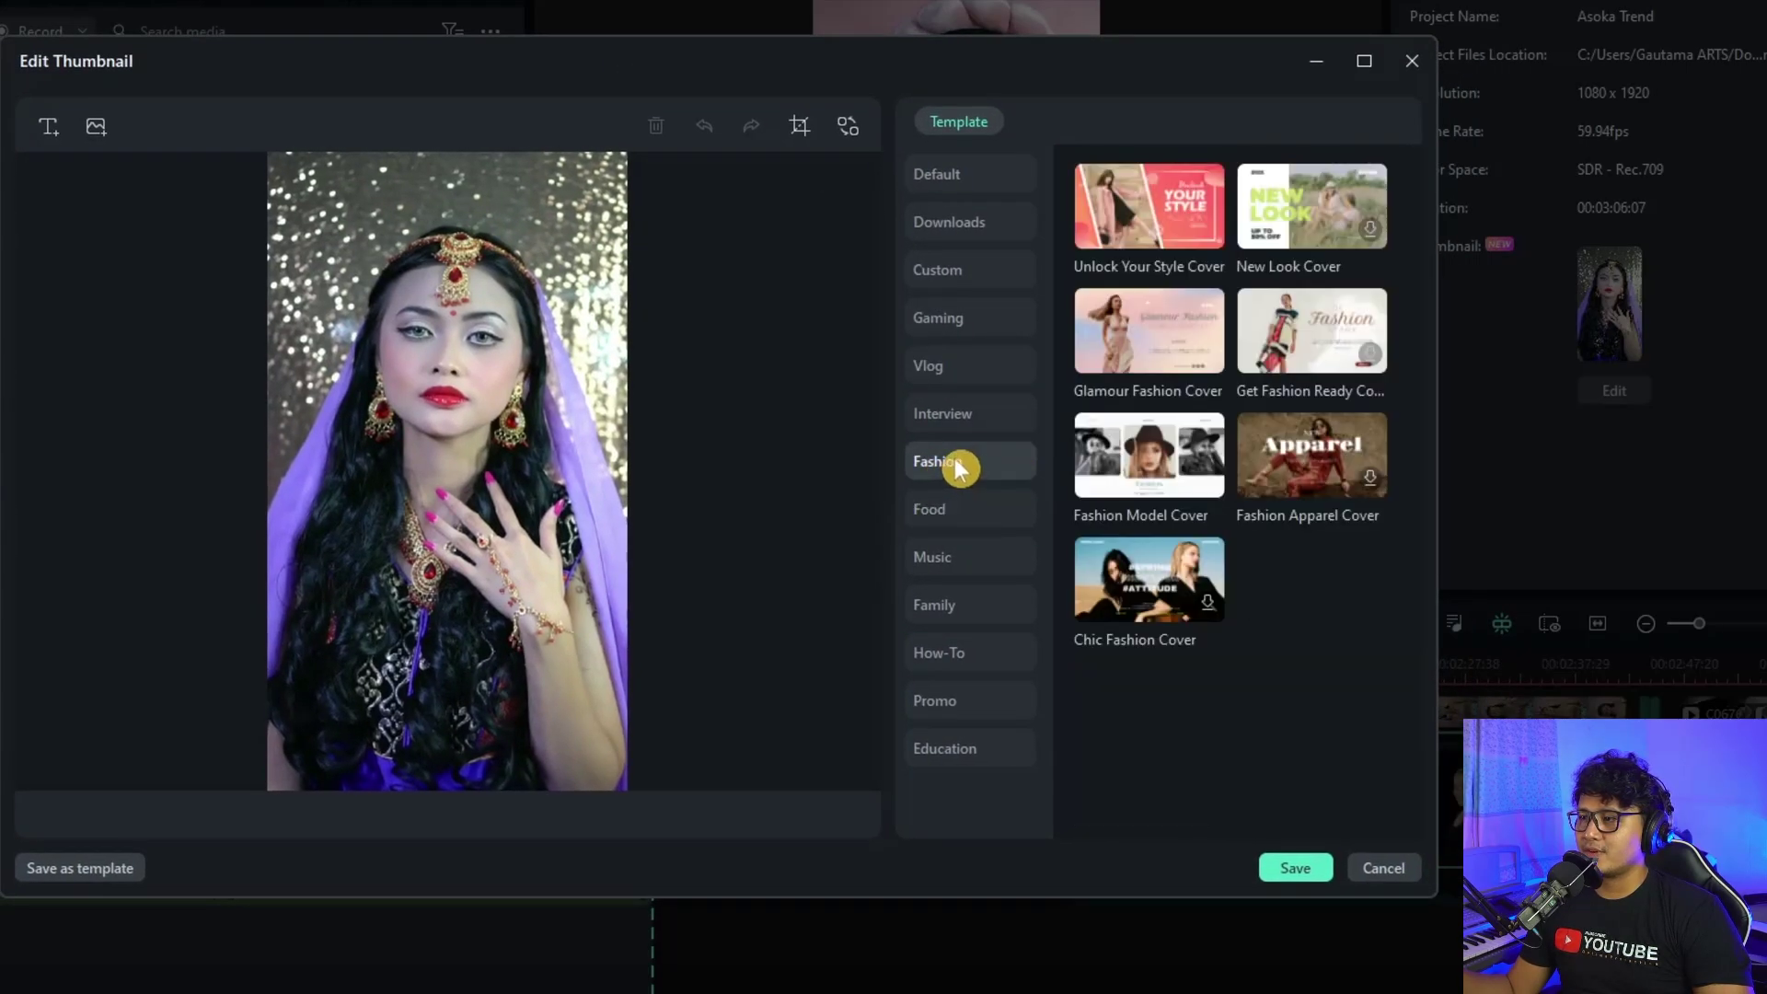
{"action": "left_click", "coordinate": [1104, 460]}
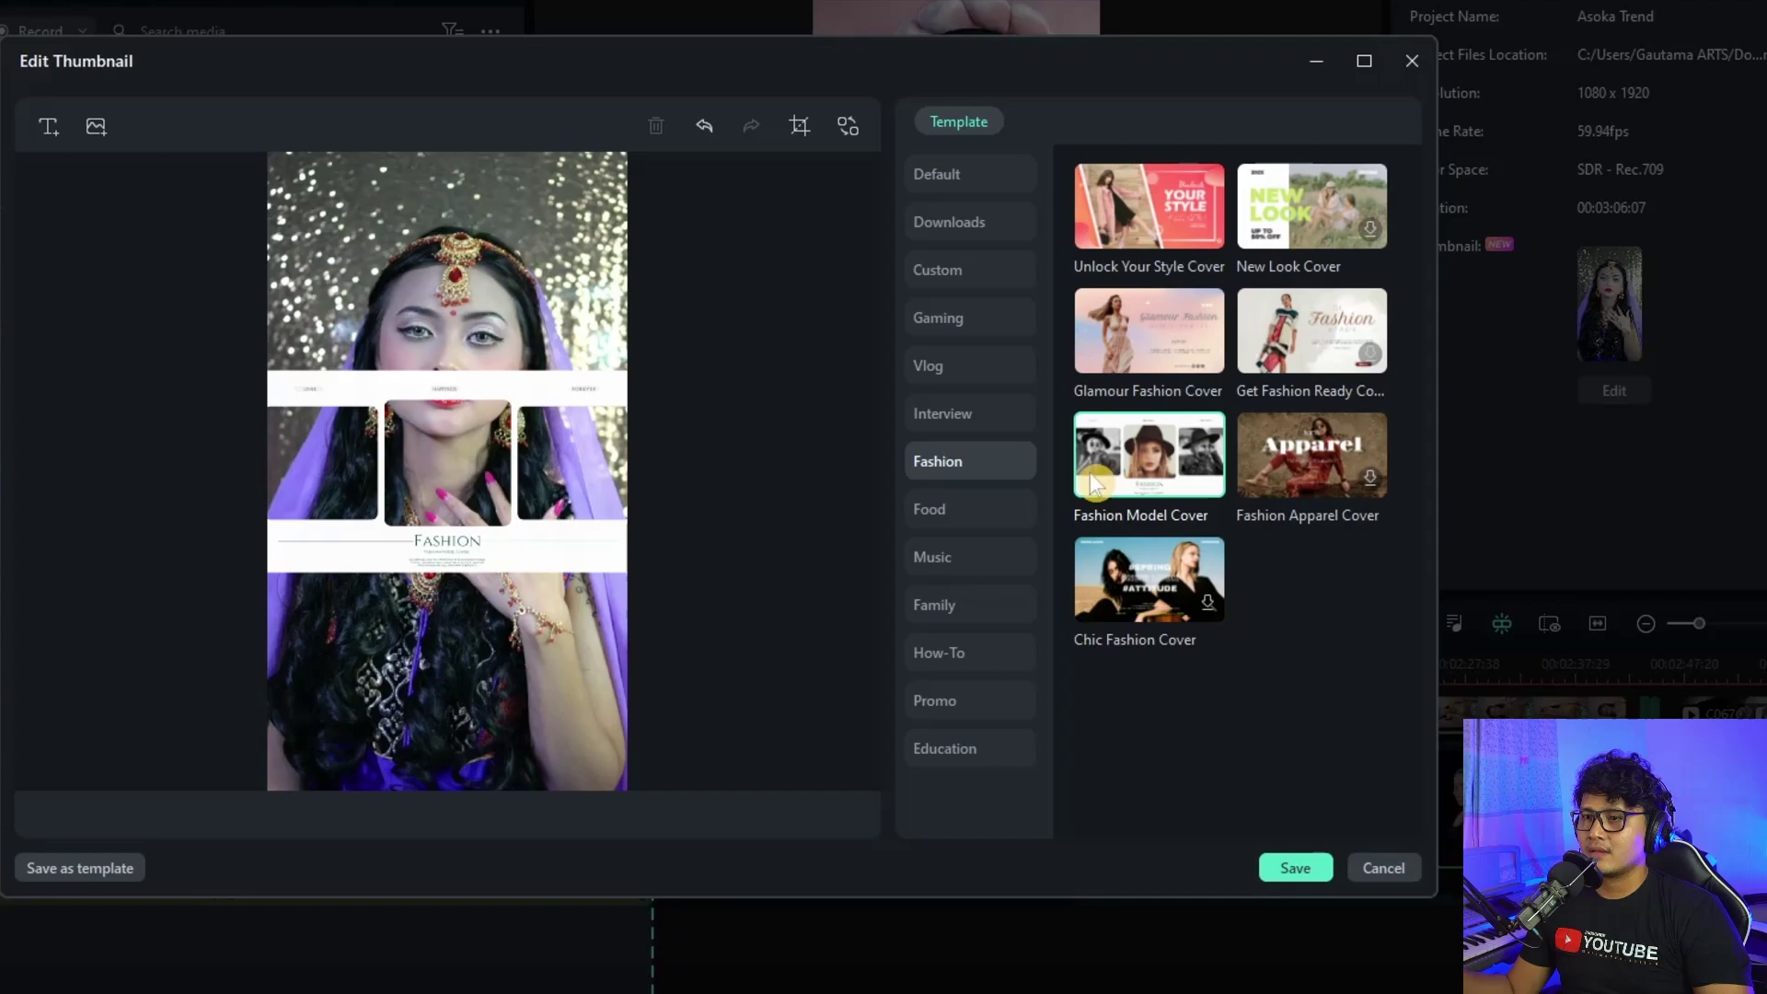
{"action": "left_click", "coordinate": [1317, 473]}
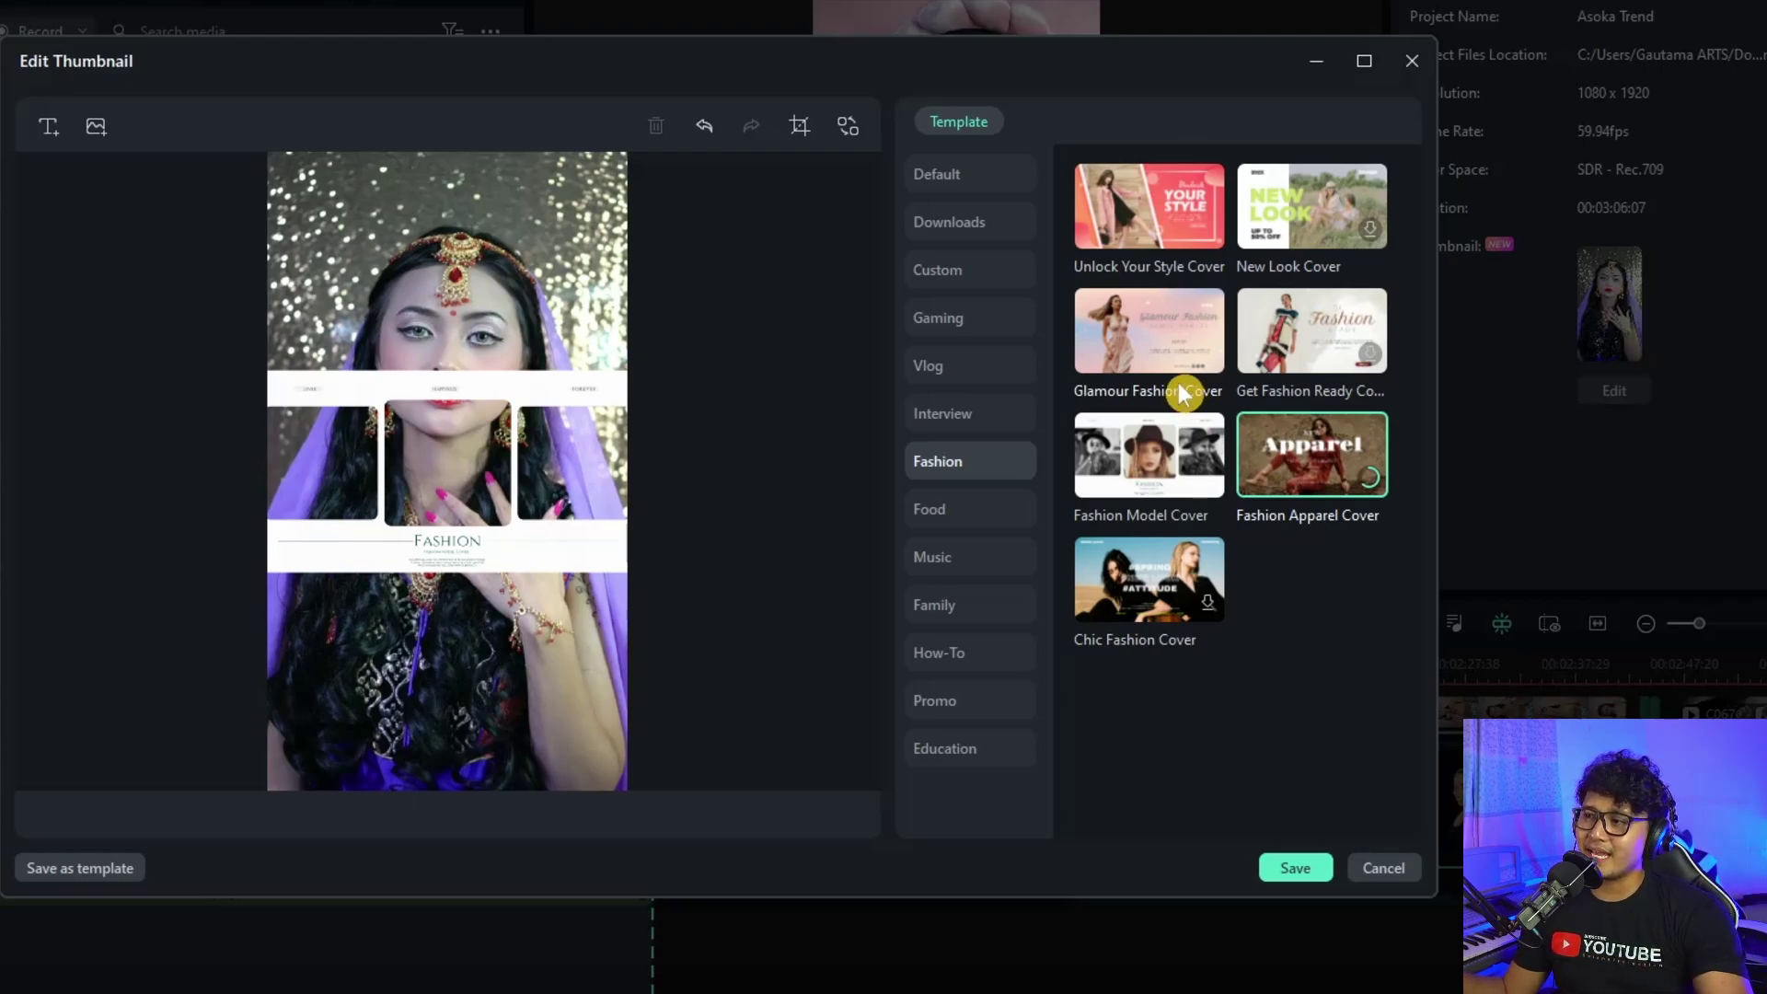
{"action": "left_click", "coordinate": [1188, 226]}
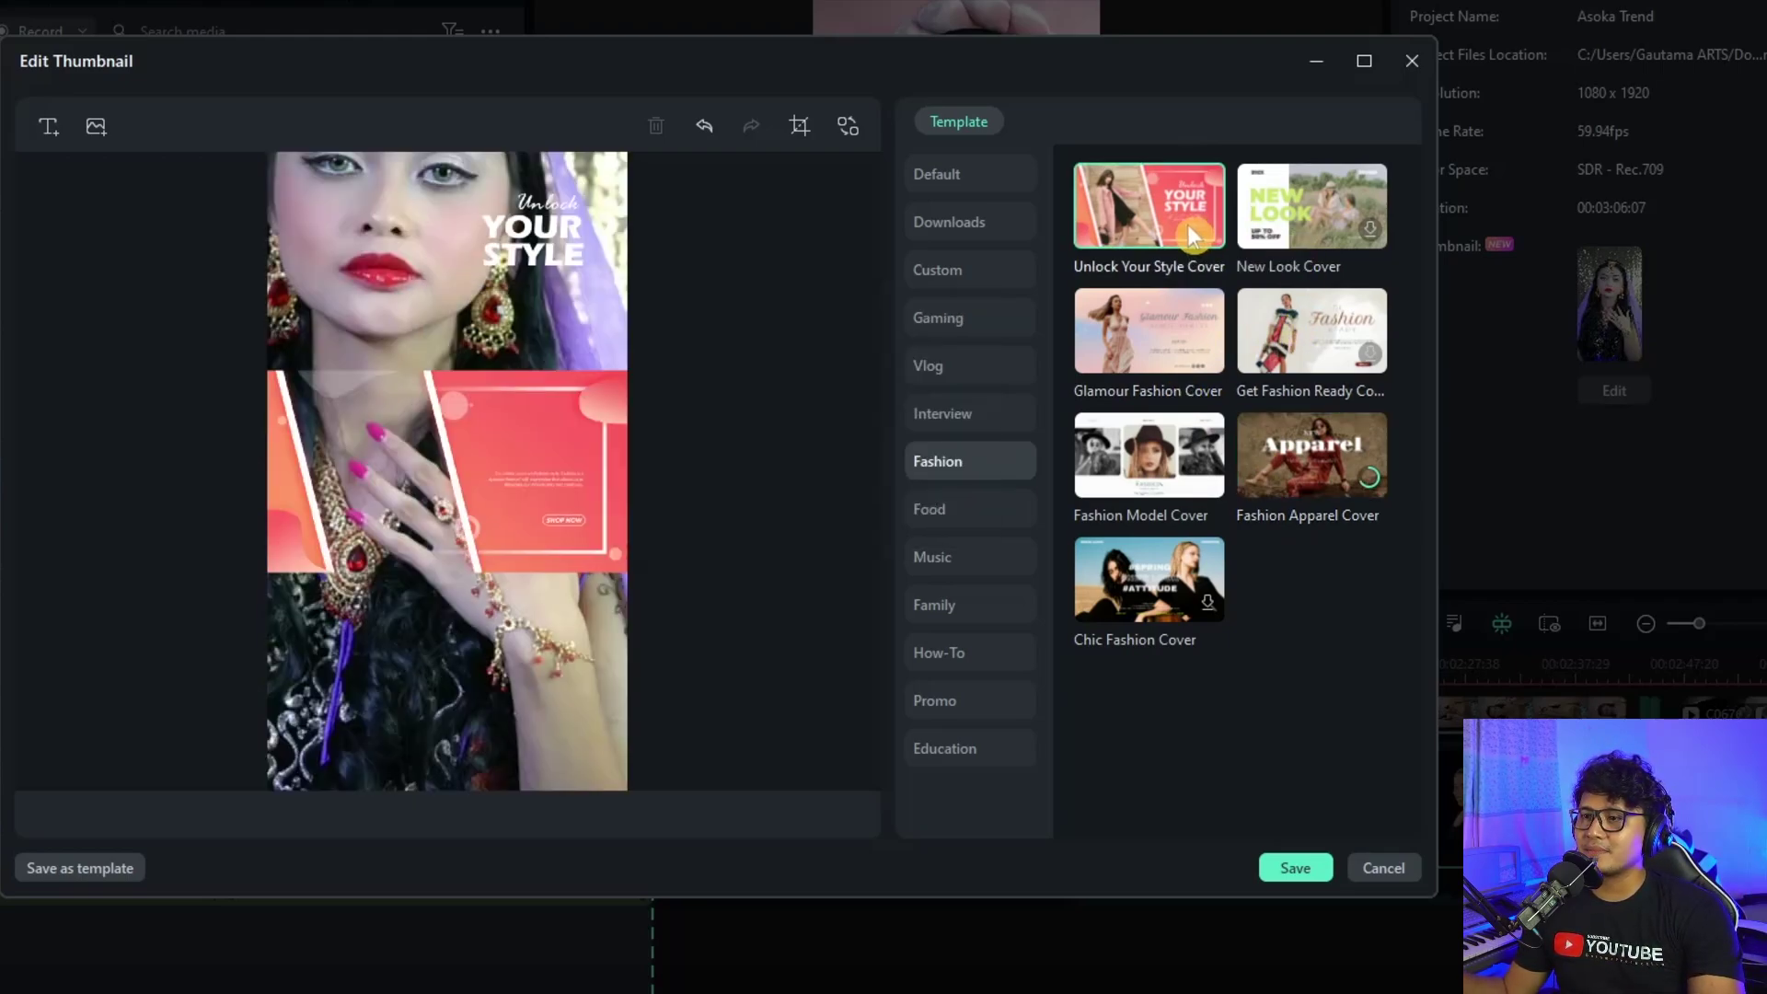
Scale the red template graphic to about 348% to cover the thumbnail's full height and place the woman's photo beside its white diagonal stripe
{"action": "left_click", "coordinate": [579, 480]}
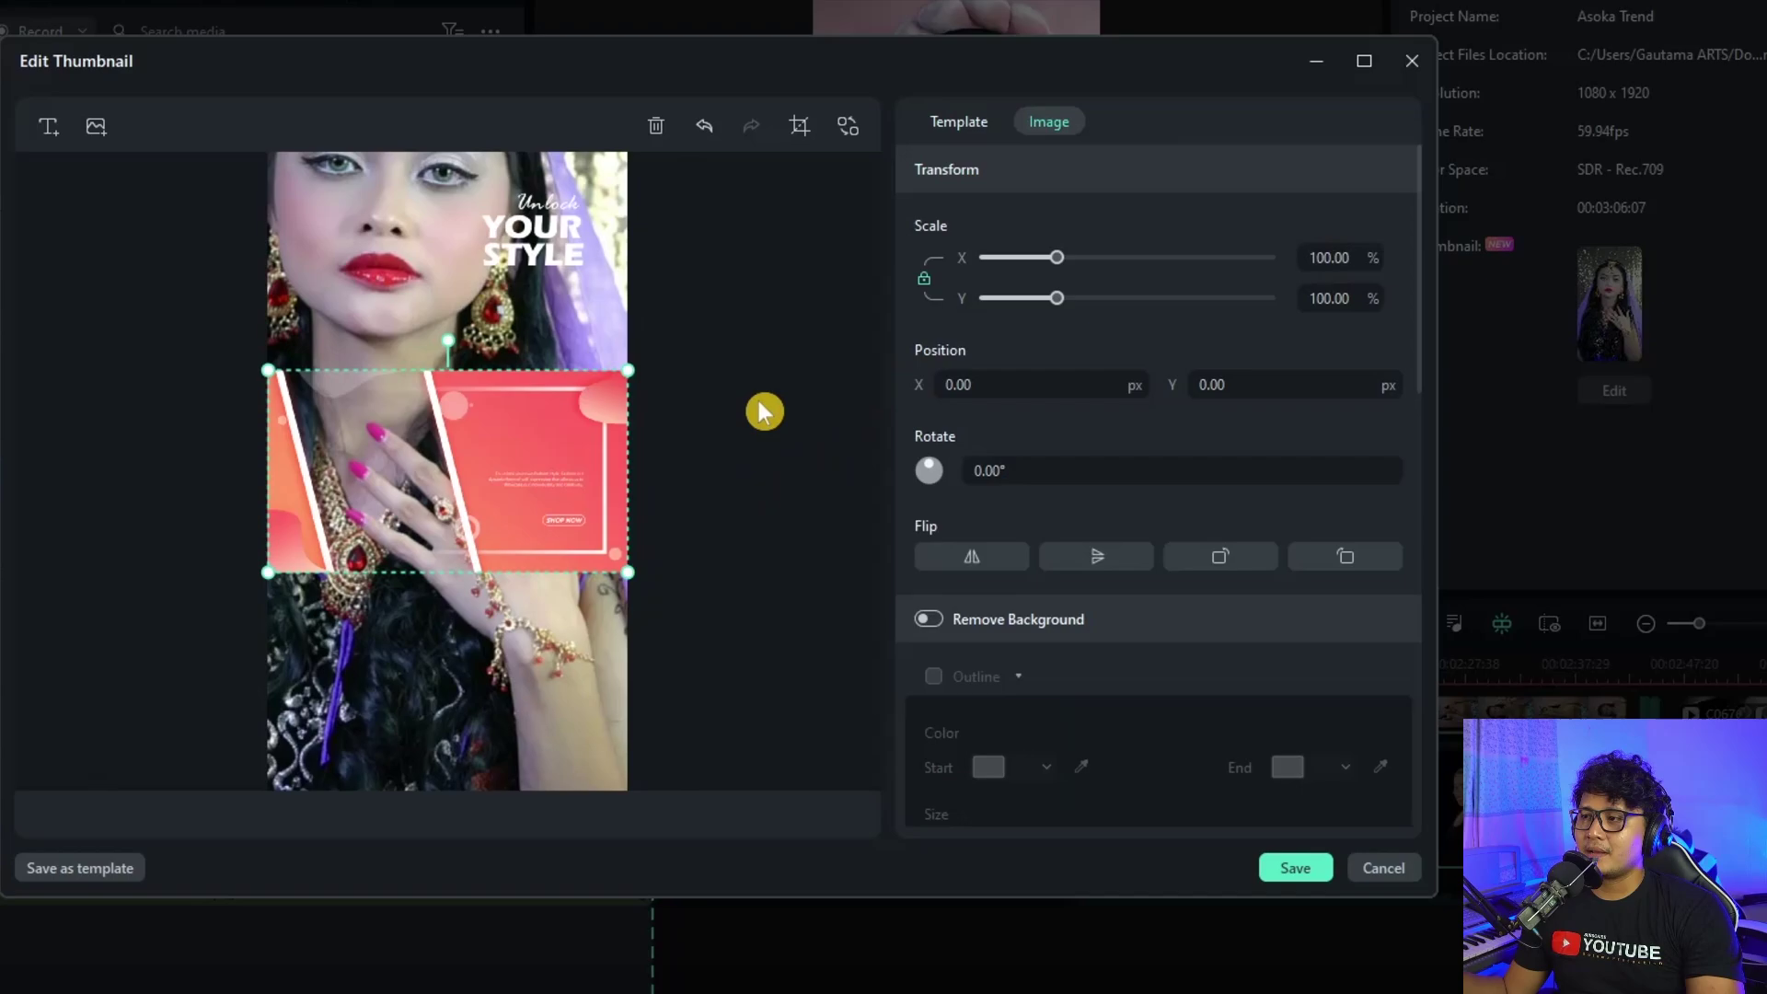
{"action": "left_click_drag", "start_coordinate": [626, 573], "coordinate": [726, 800]}
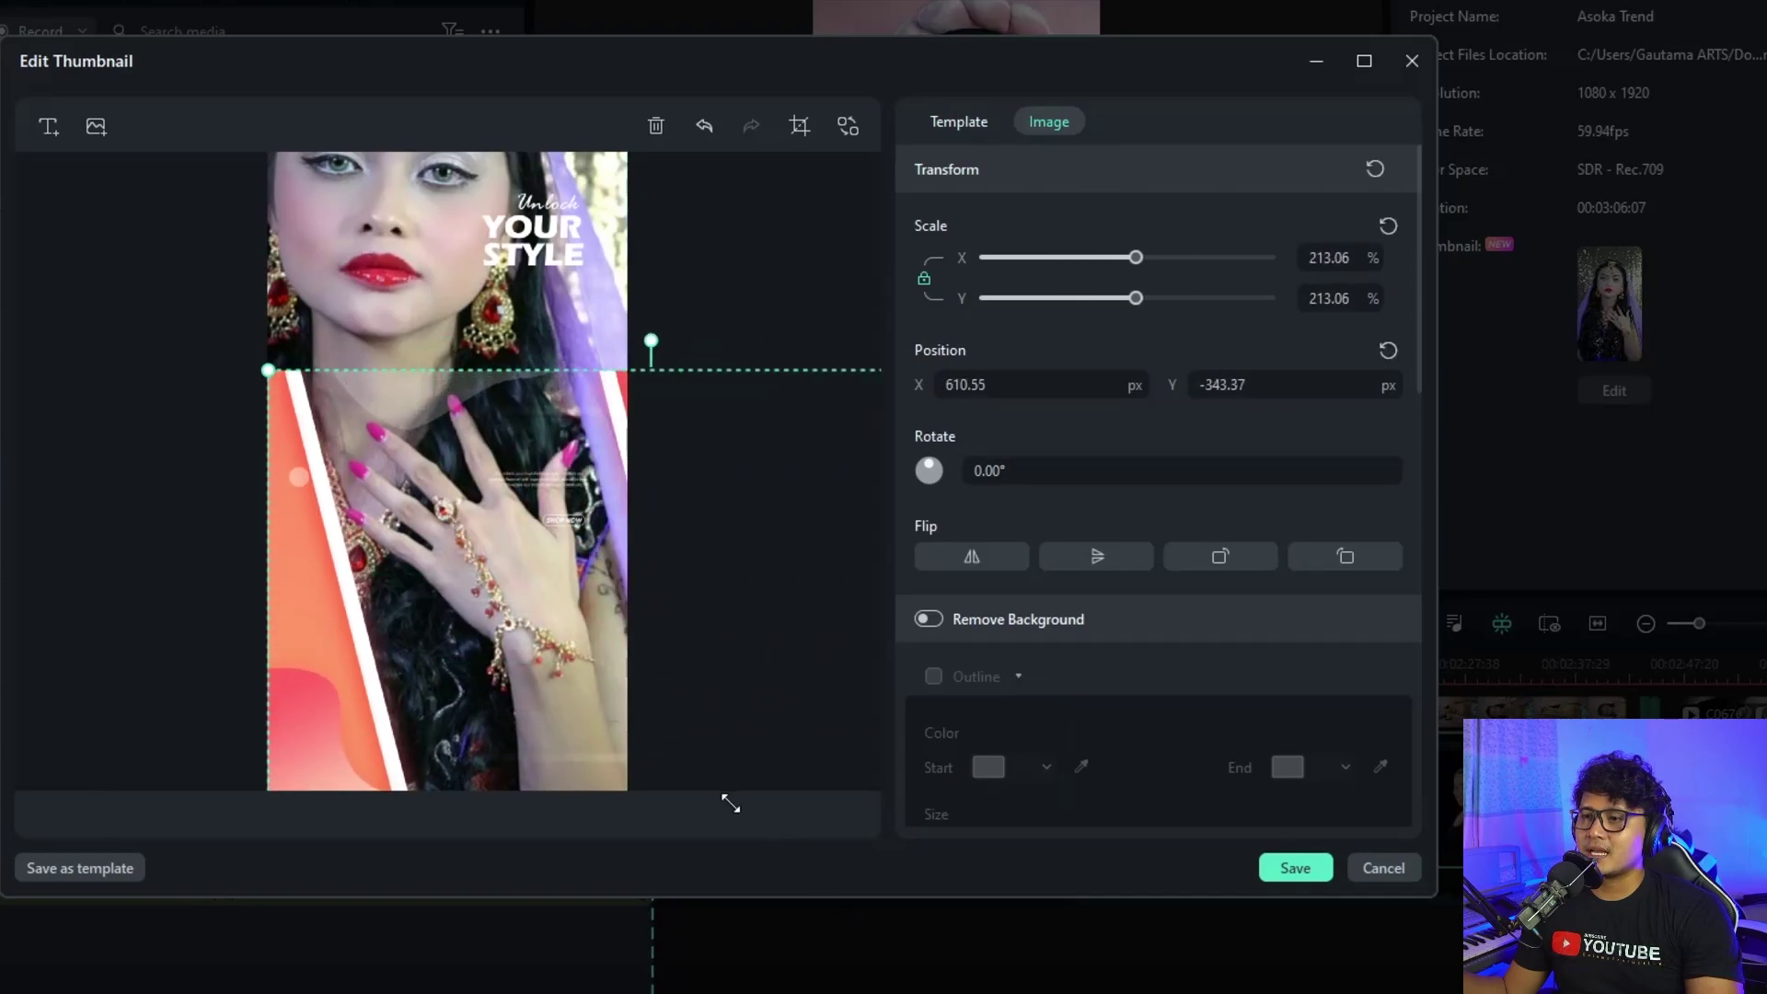
{"action": "left_click_drag", "start_coordinate": [386, 552], "coordinate": [356, 352]}
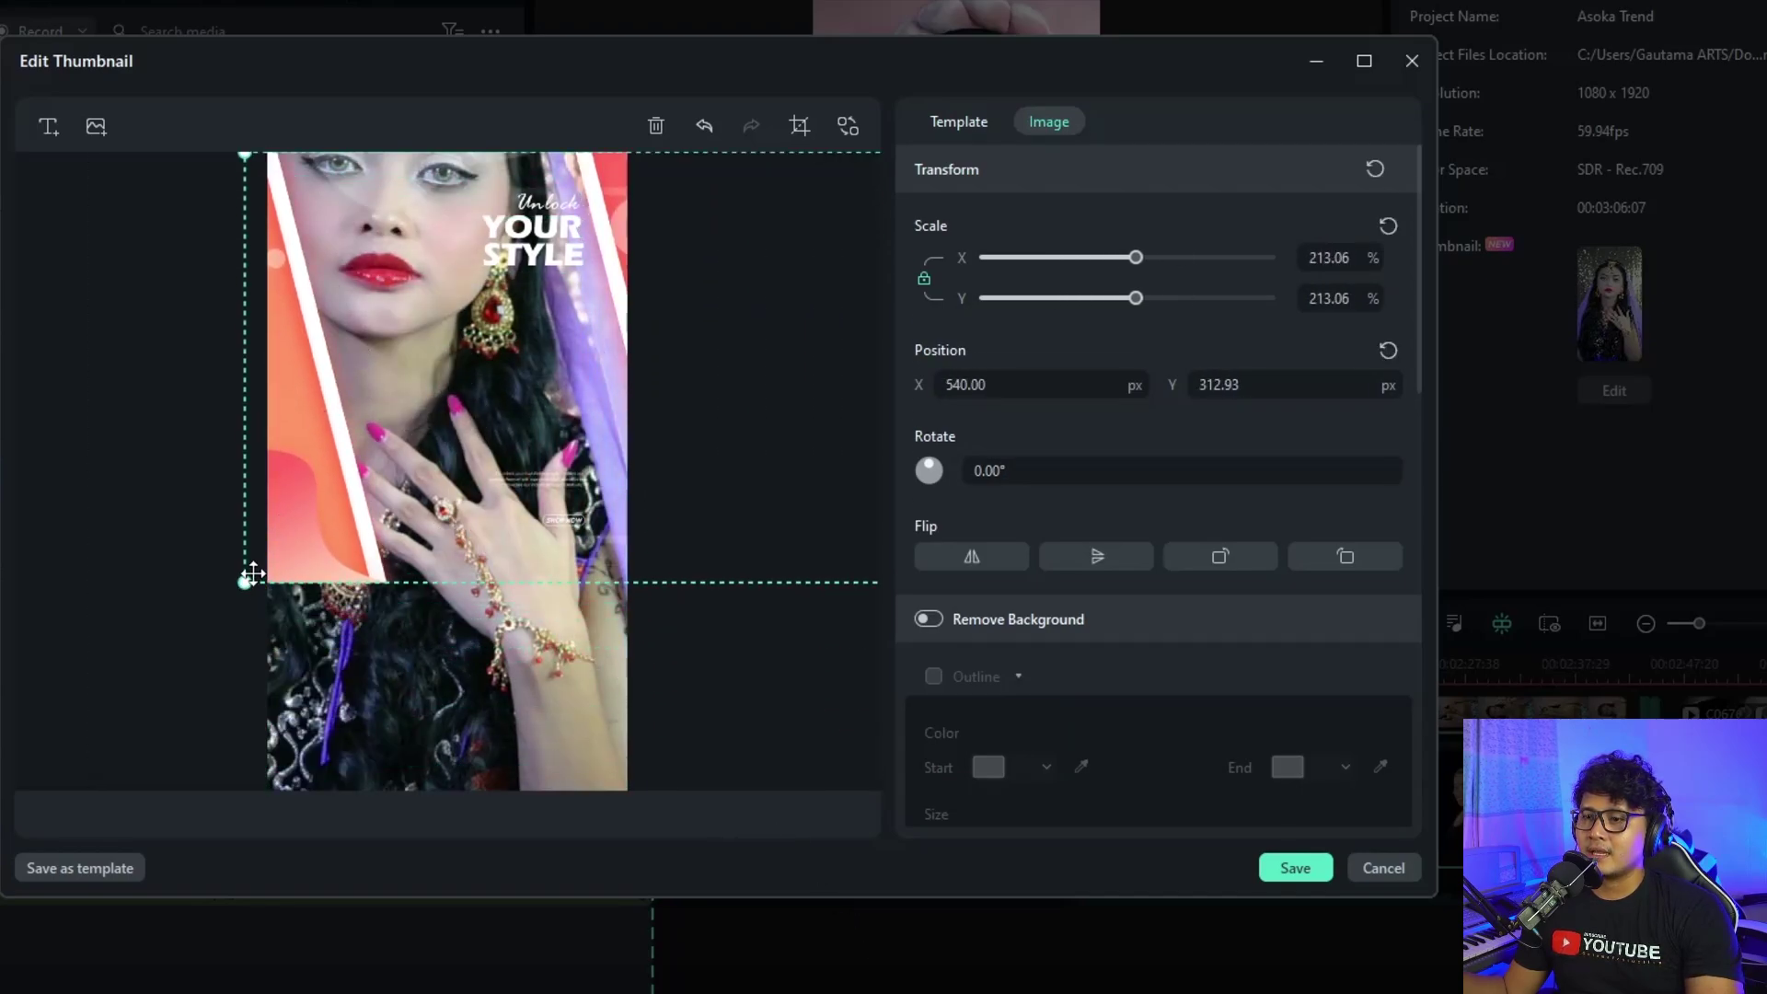
{"action": "left_click_drag", "start_coordinate": [245, 582], "coordinate": [142, 865]}
{"action": "mouse_move", "coordinate": [544, 516]}
{"action": "left_mouse_down"}
{"action": "mouse_move", "coordinate": [682, 496]}
{"action": "mouse_move", "coordinate": [546, 498]}
{"action": "left_mouse_up"}
{"action": "left_click_drag", "start_coordinate": [357, 435], "coordinate": [325, 607]}
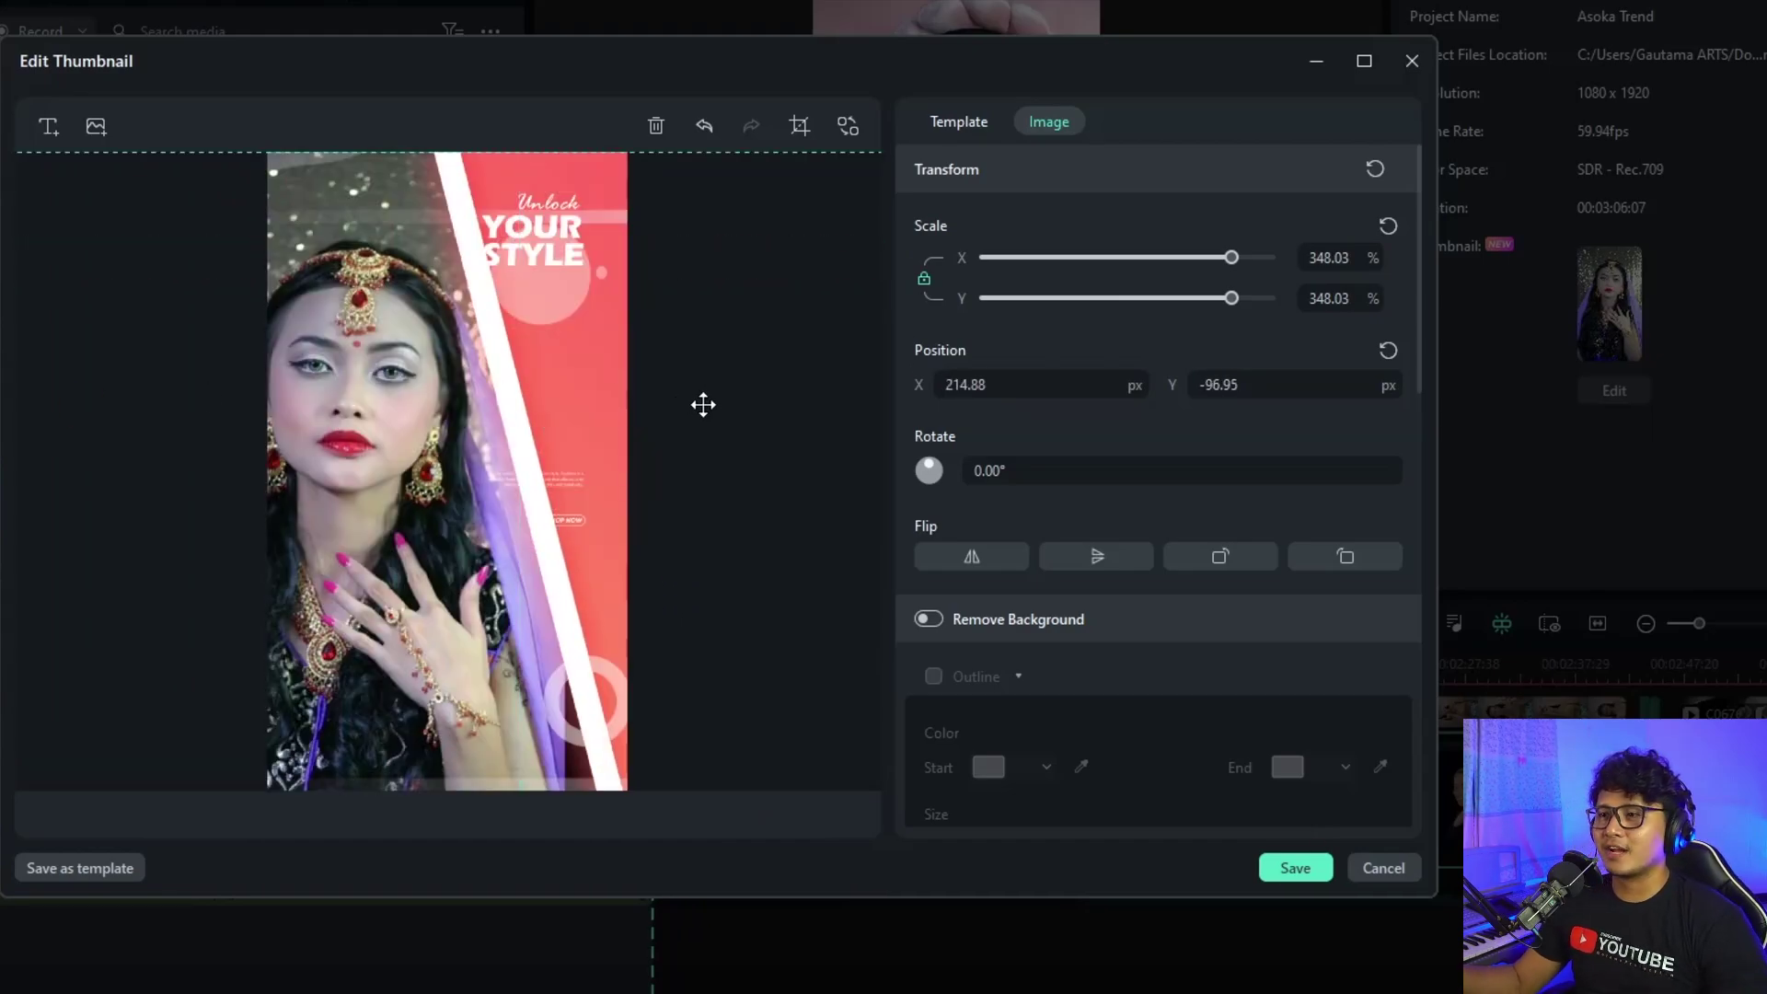
Replace the title "YOUR STYLE" with "ASOKA MAKE UP" on two lines and move it to the upper-left corner, above the woman's head
{"action": "left_click", "coordinate": [555, 253]}
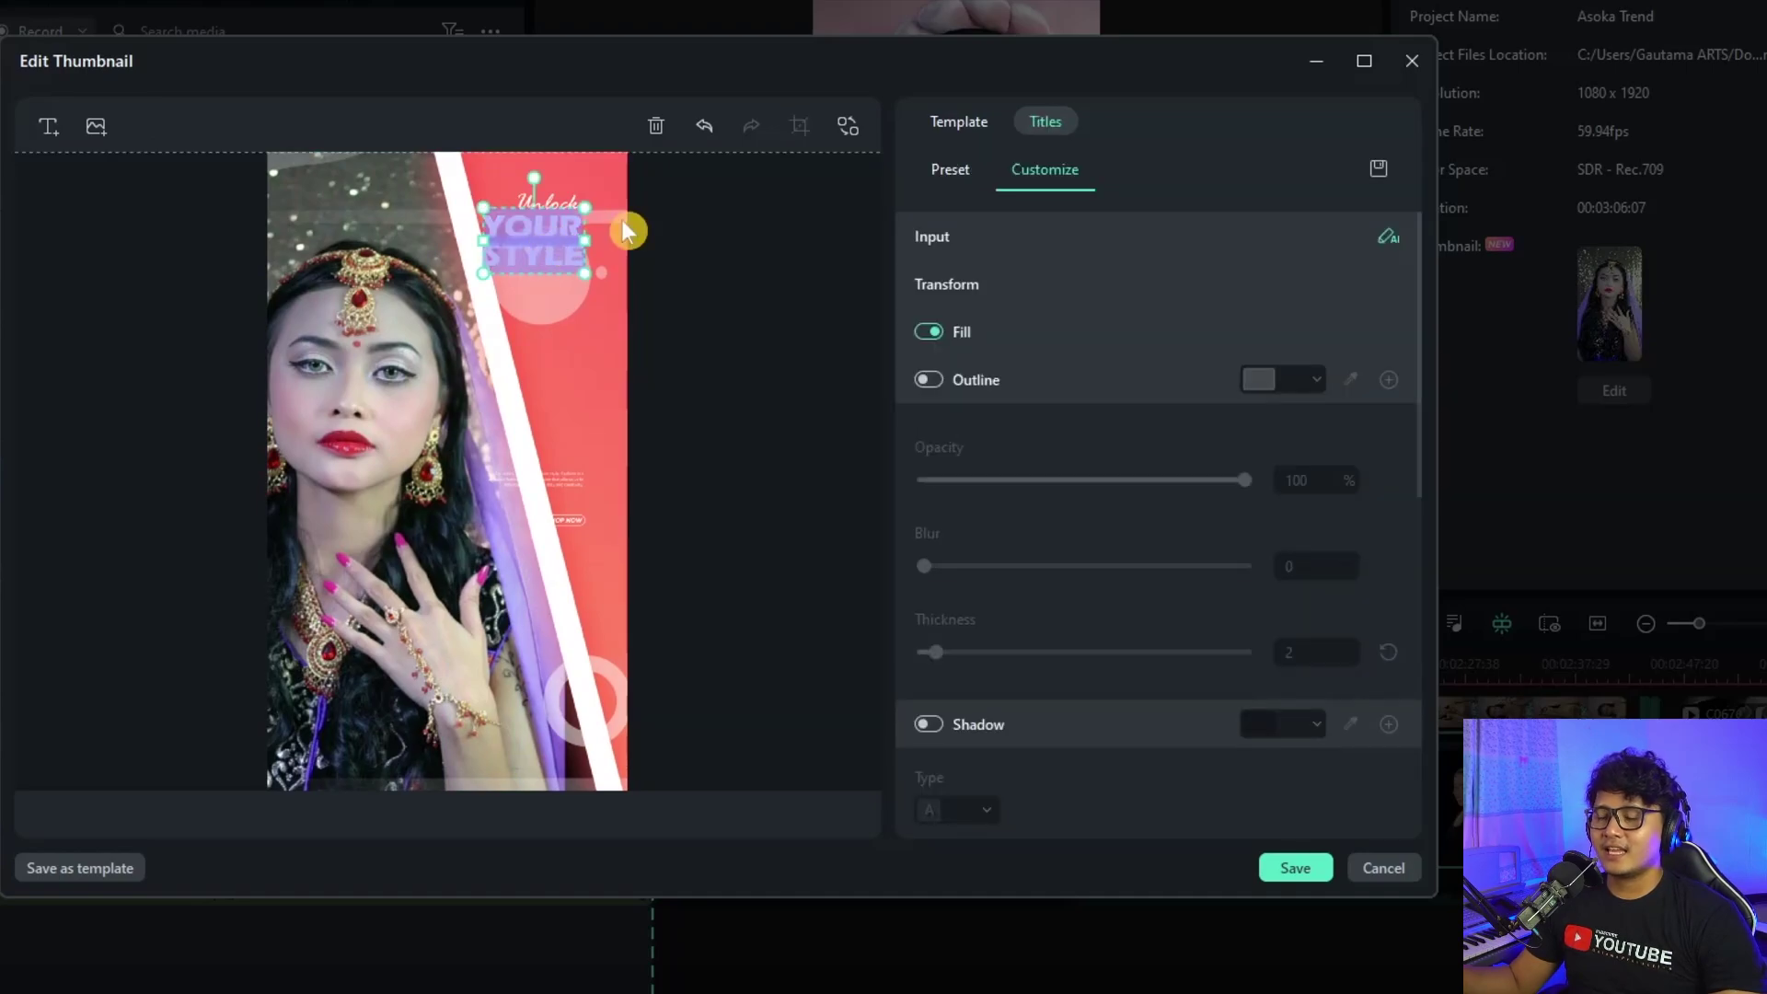
{"action": "type", "text": "ASOKA"}
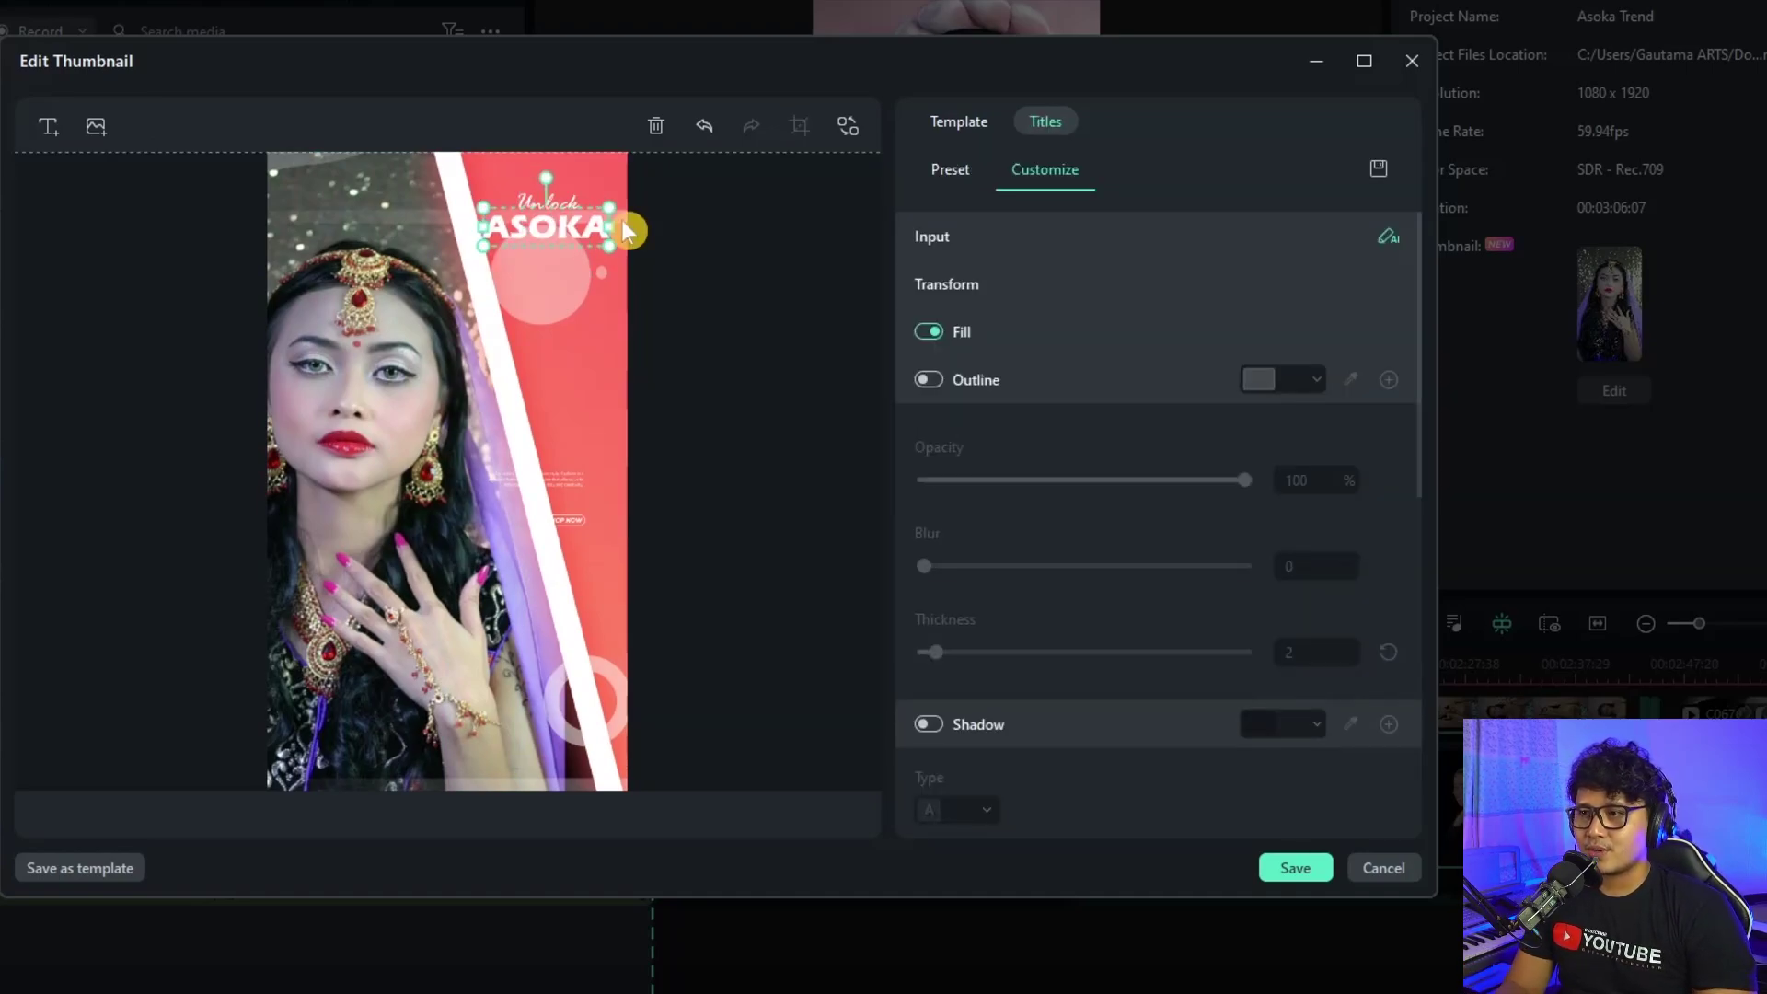
{"action": "key", "text": "Return"}
{"action": "type", "text": "MAKE UP"}
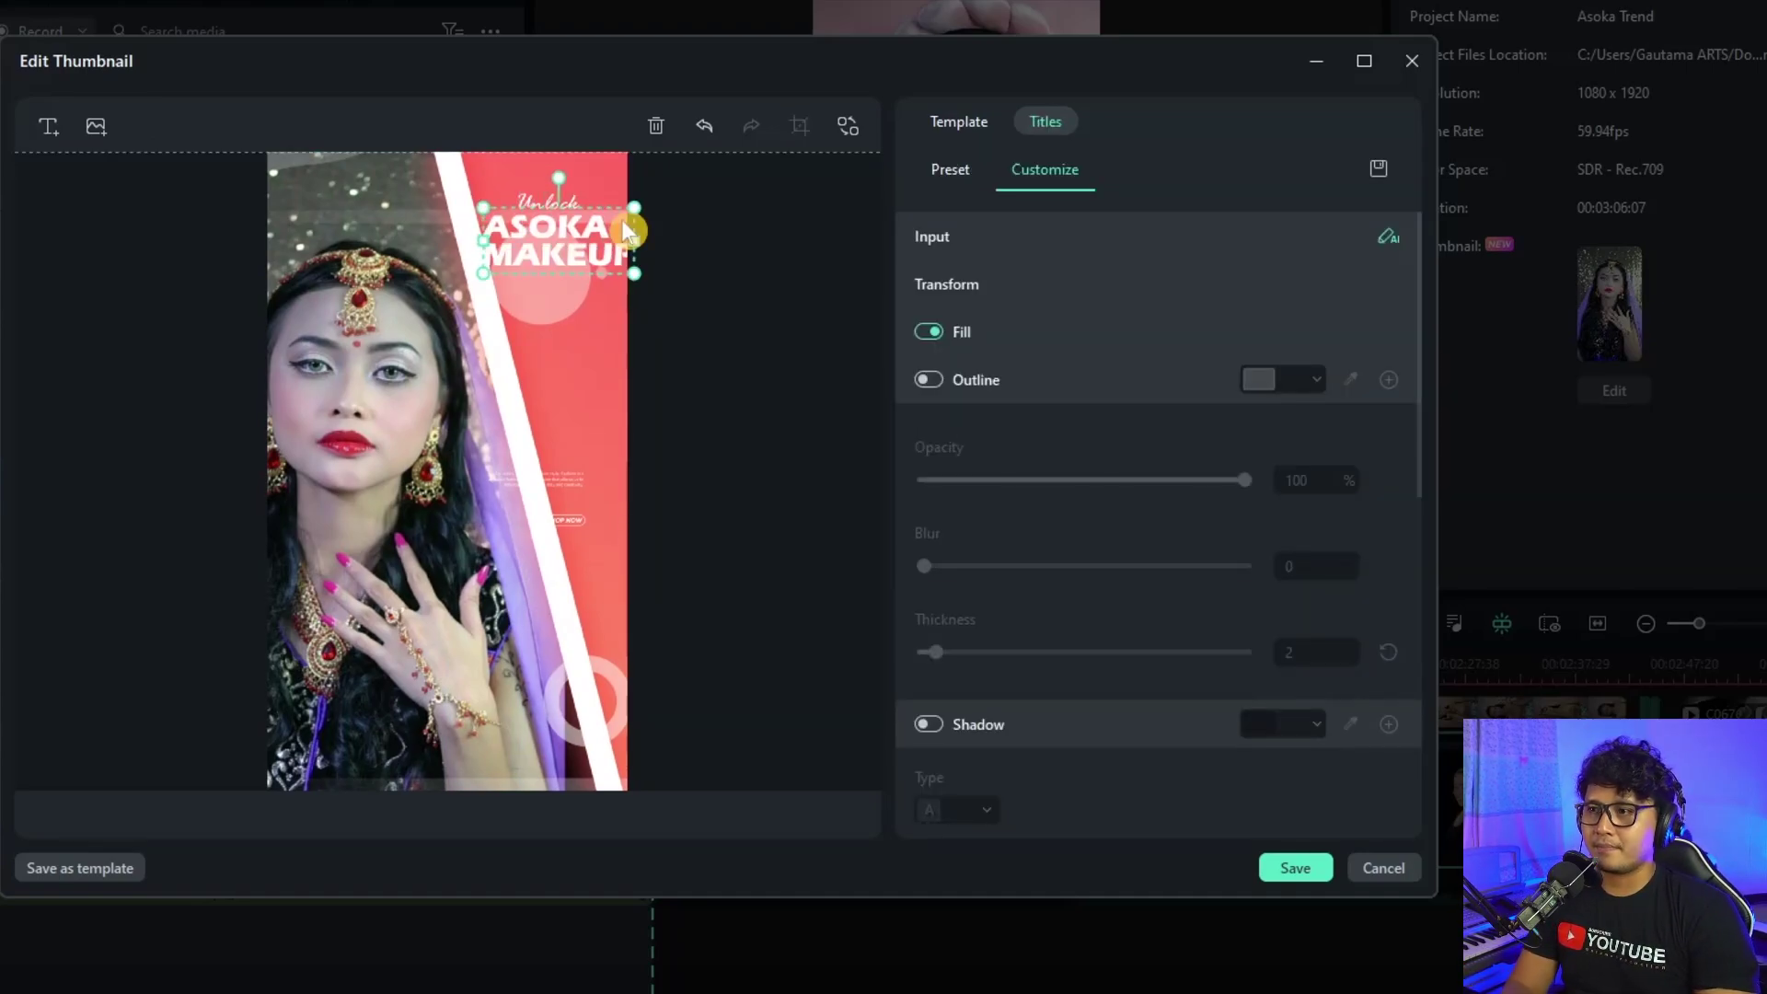
{"action": "left_click_drag", "start_coordinate": [560, 233], "coordinate": [355, 218]}
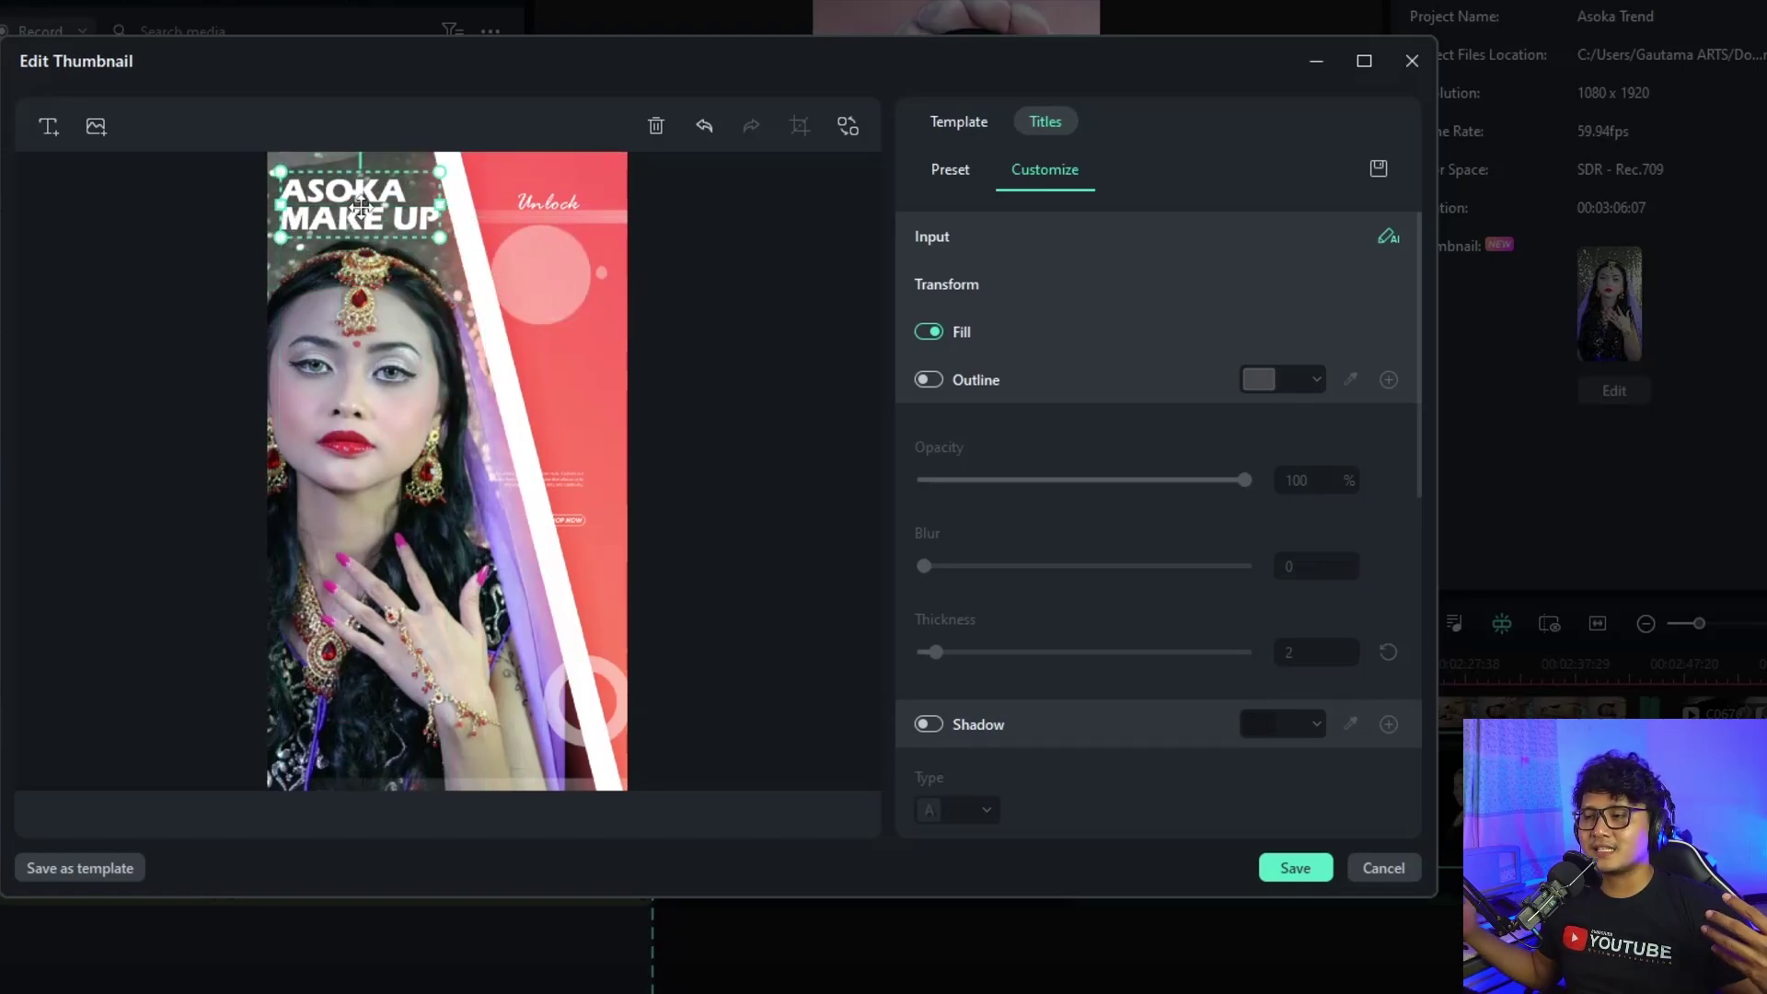